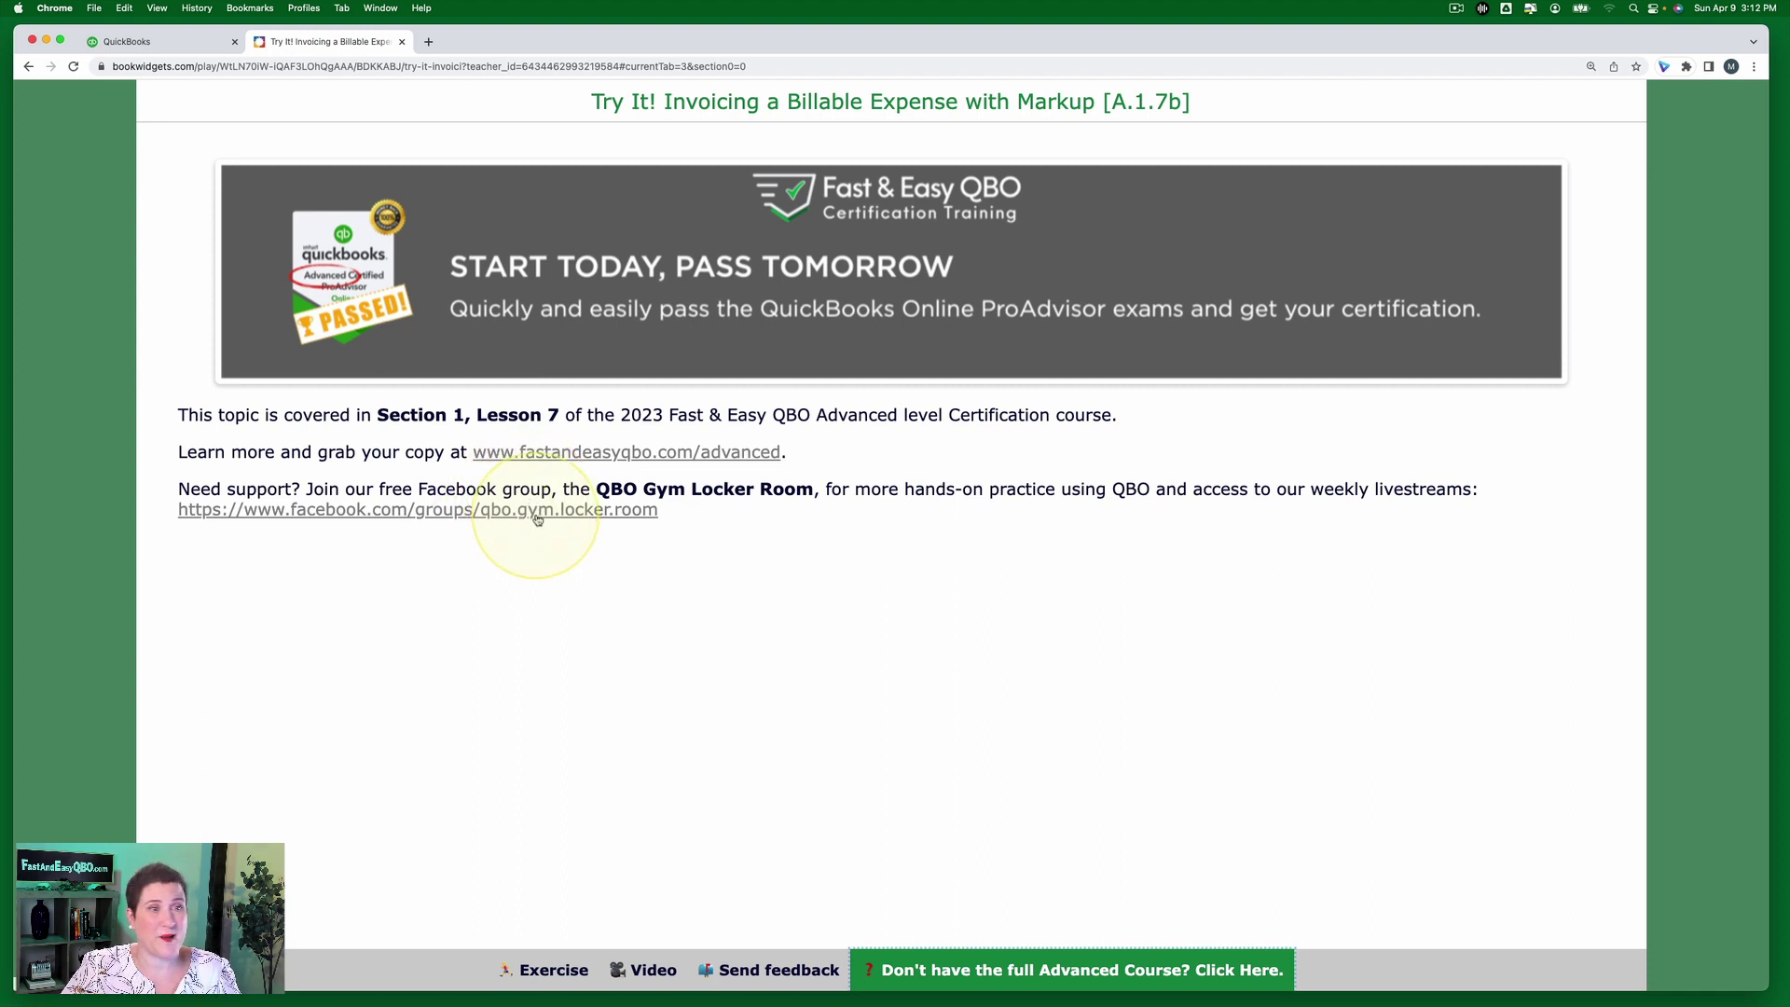
- Read the exercise's Scenario page, then bring up Step 1 on turning on Markup
click(545, 973)
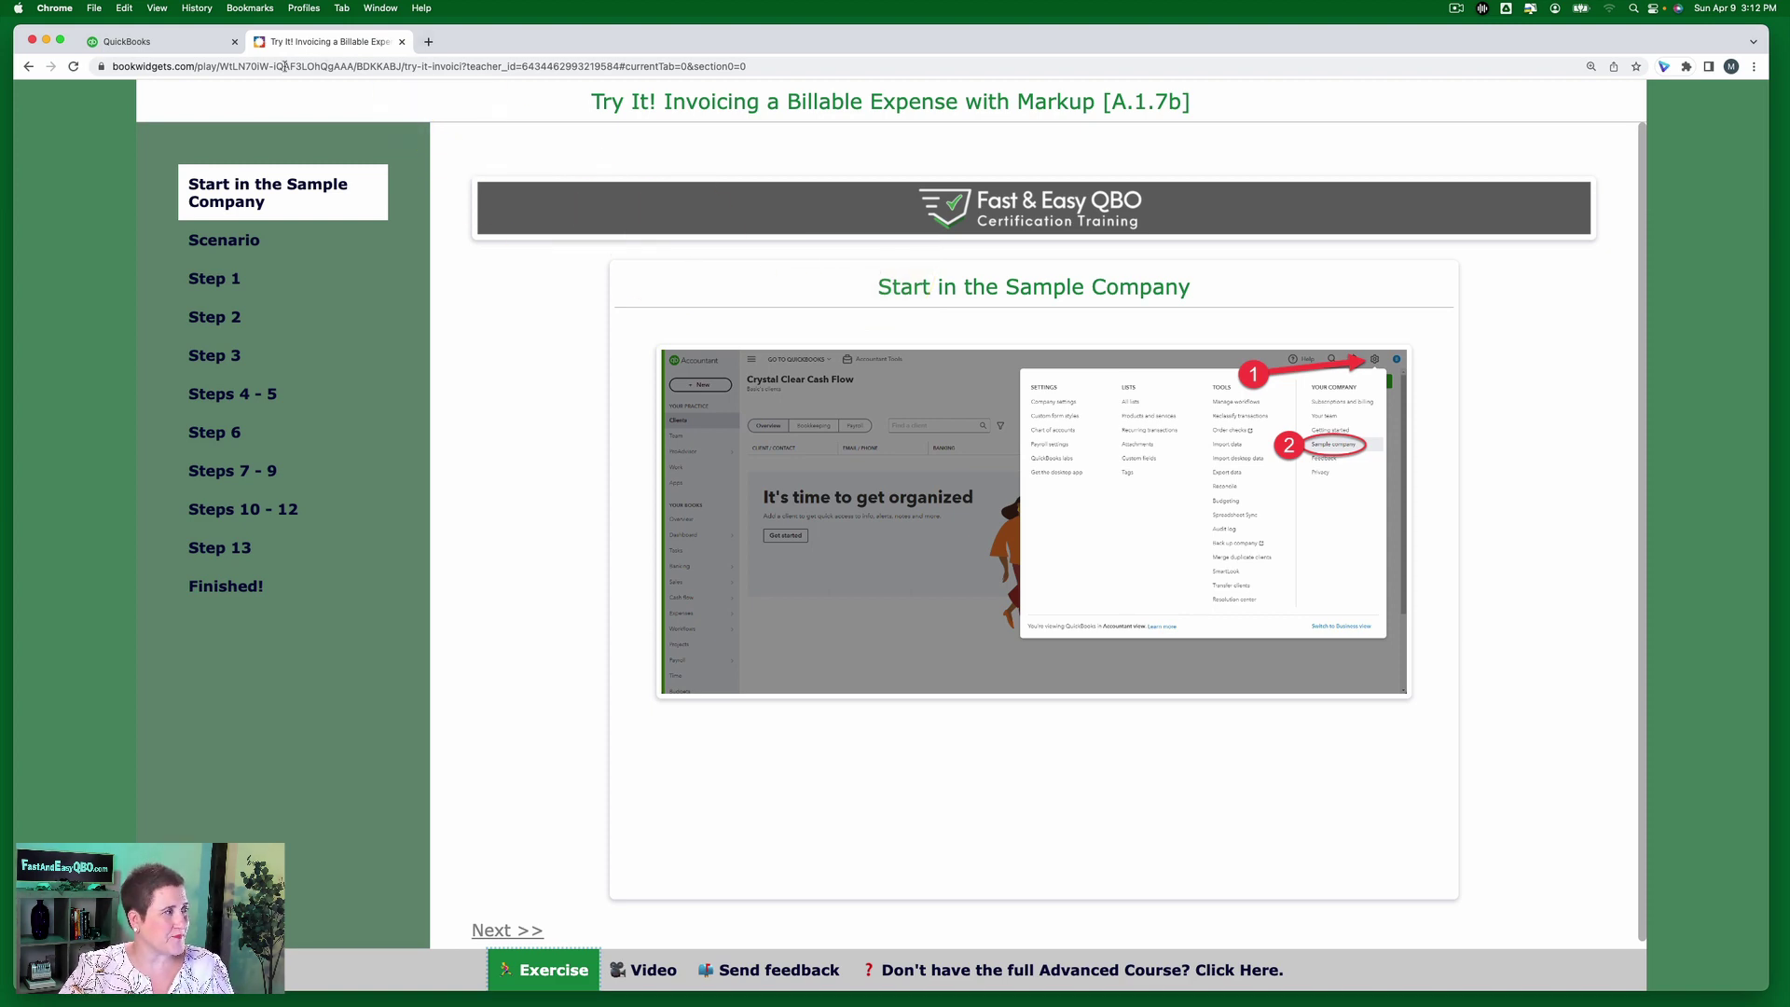
click(184, 49)
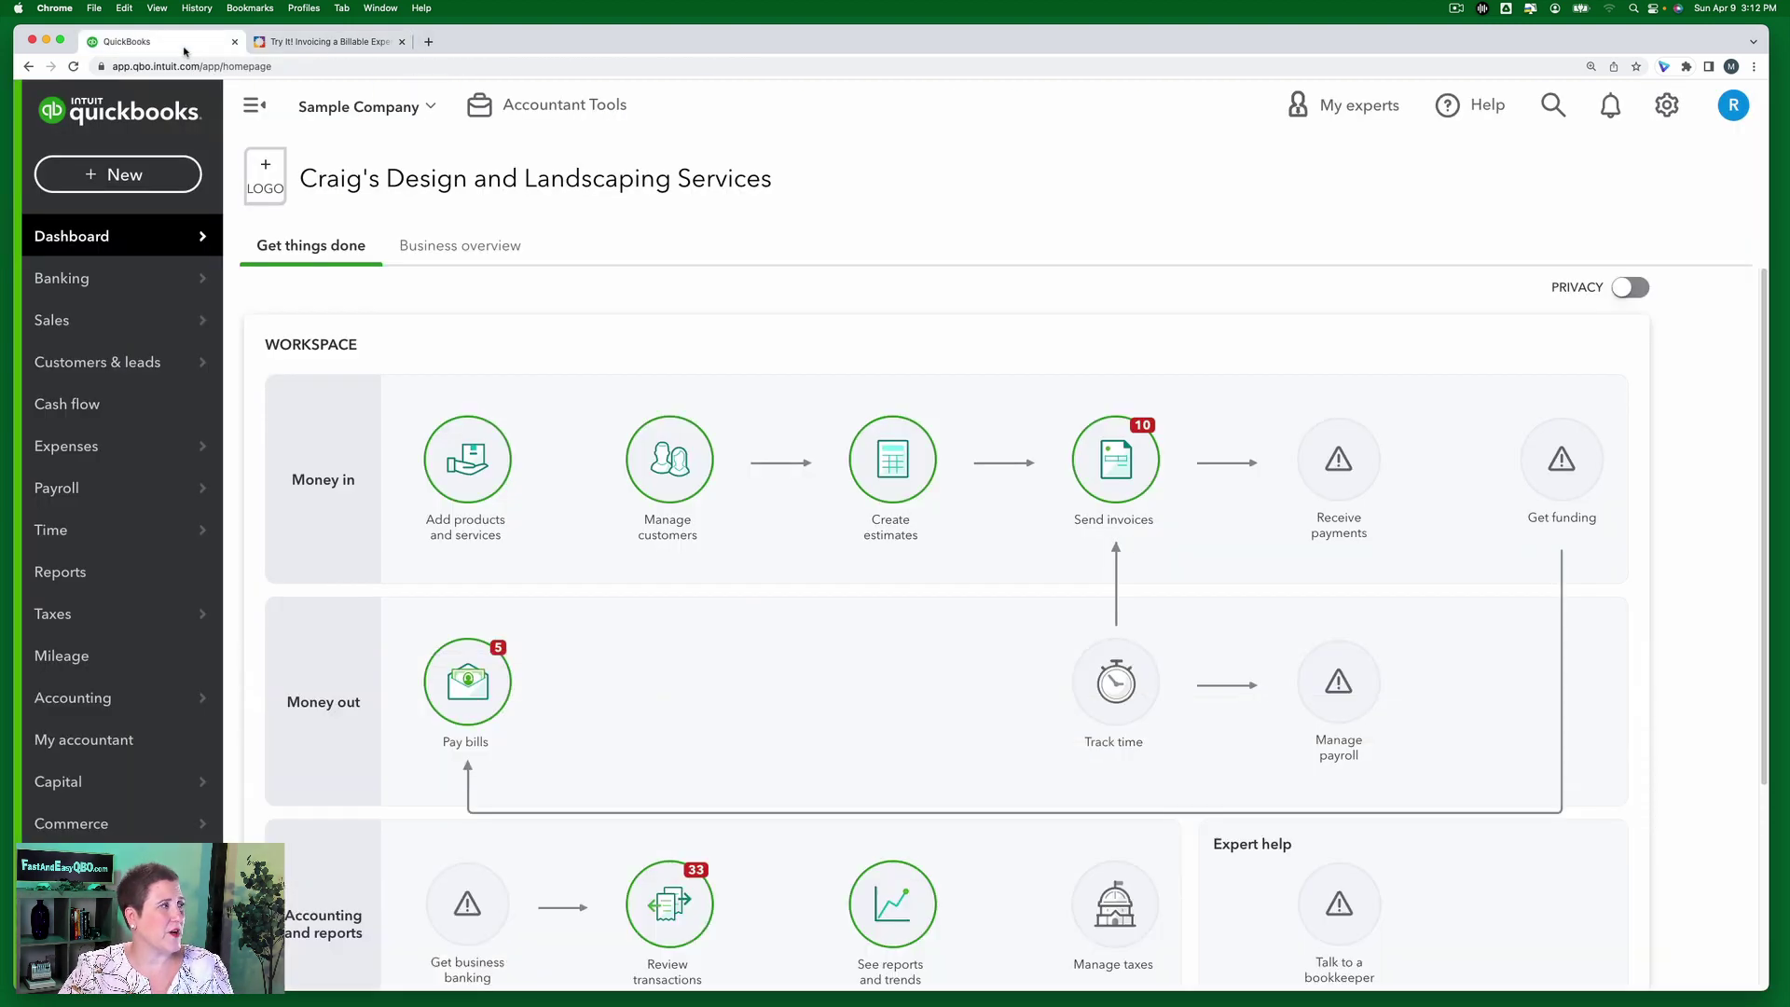
click(328, 42)
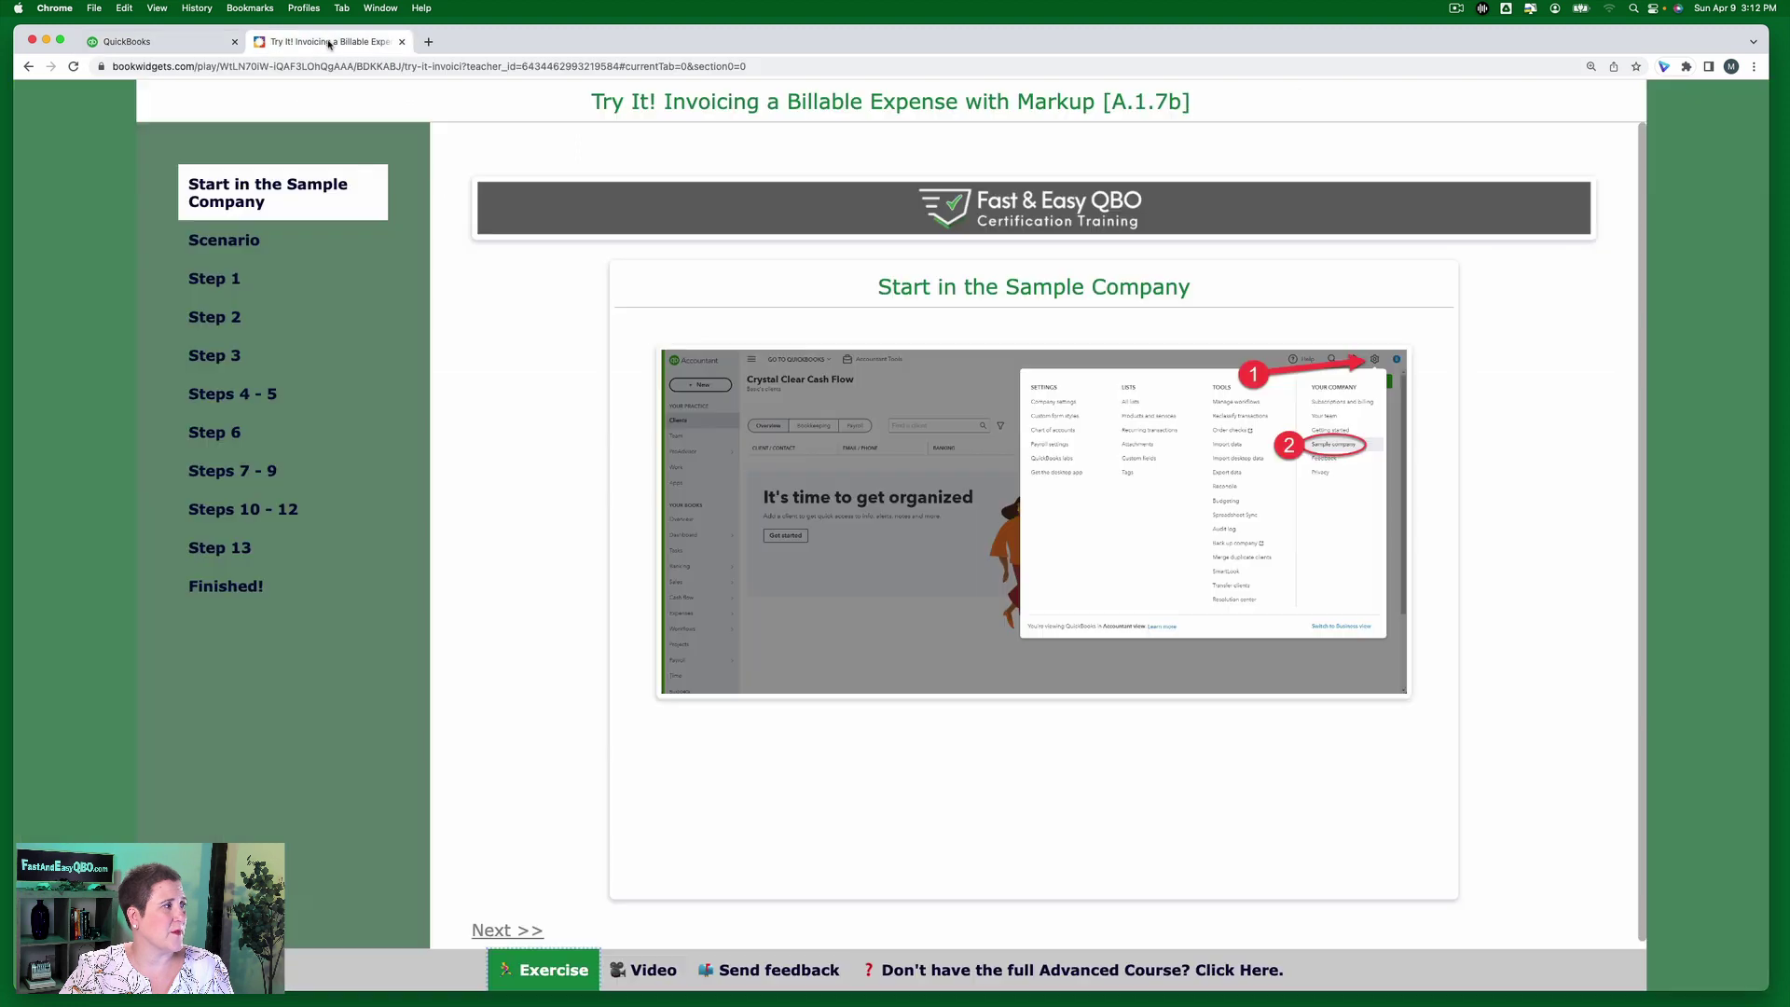
click(234, 242)
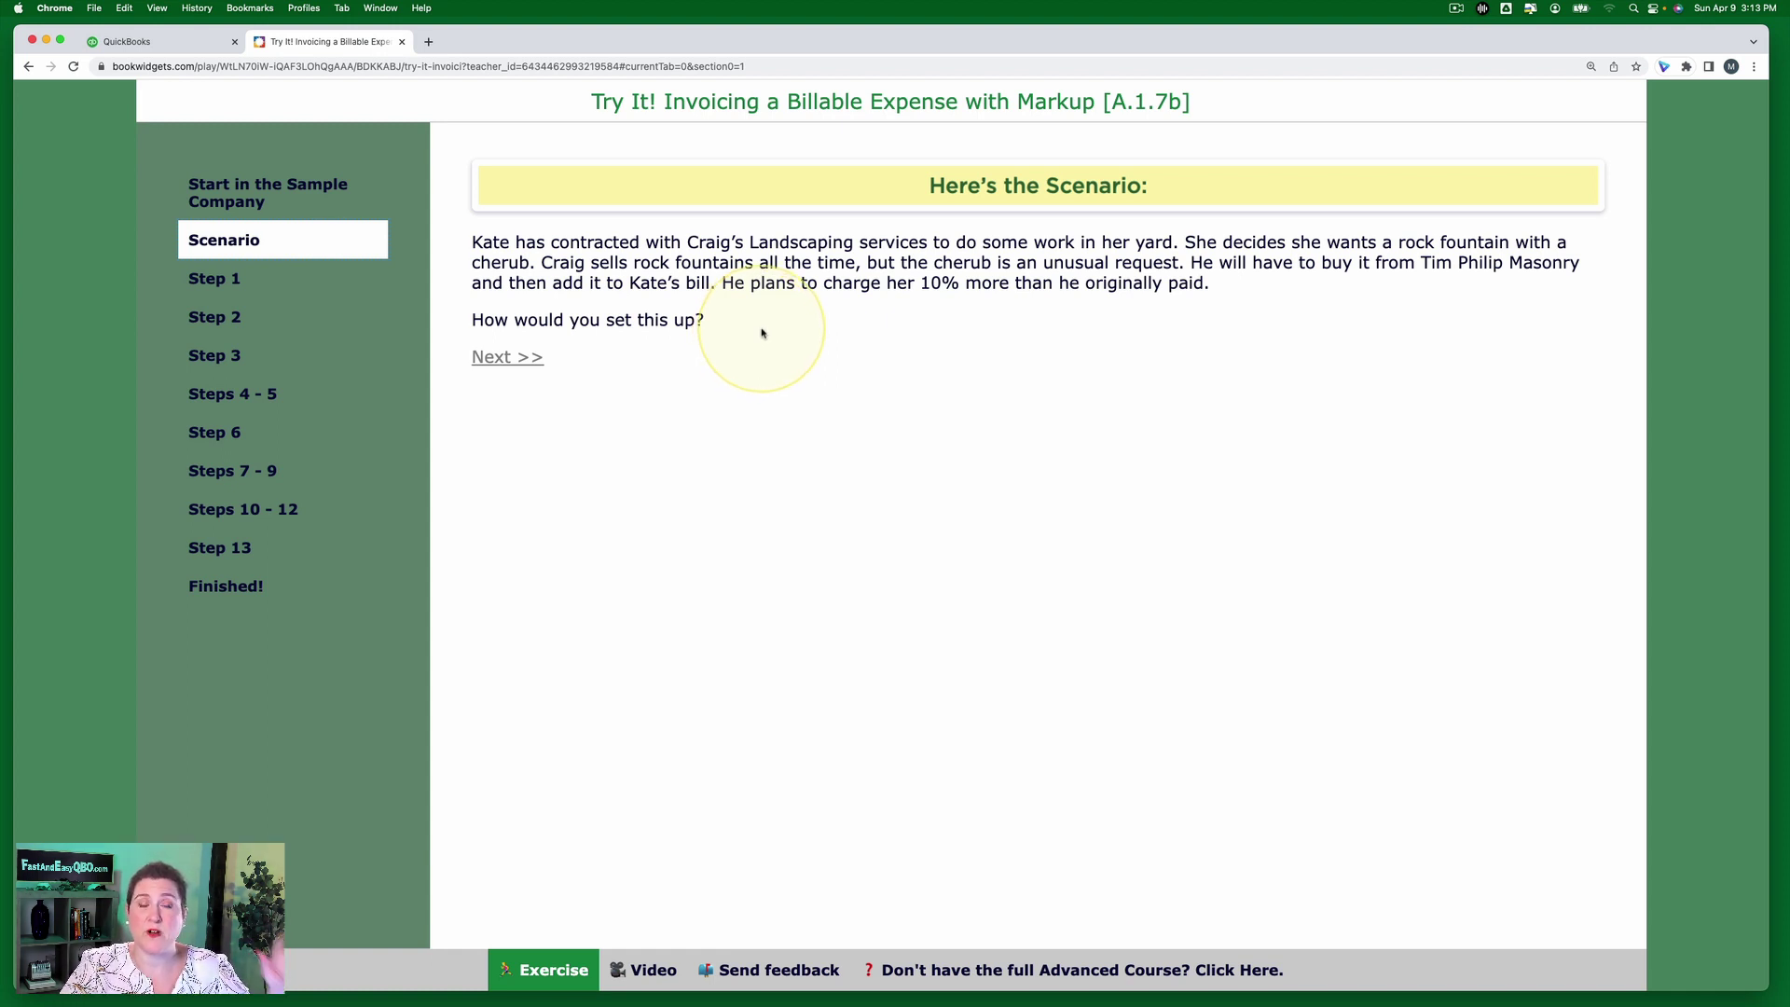
click(211, 282)
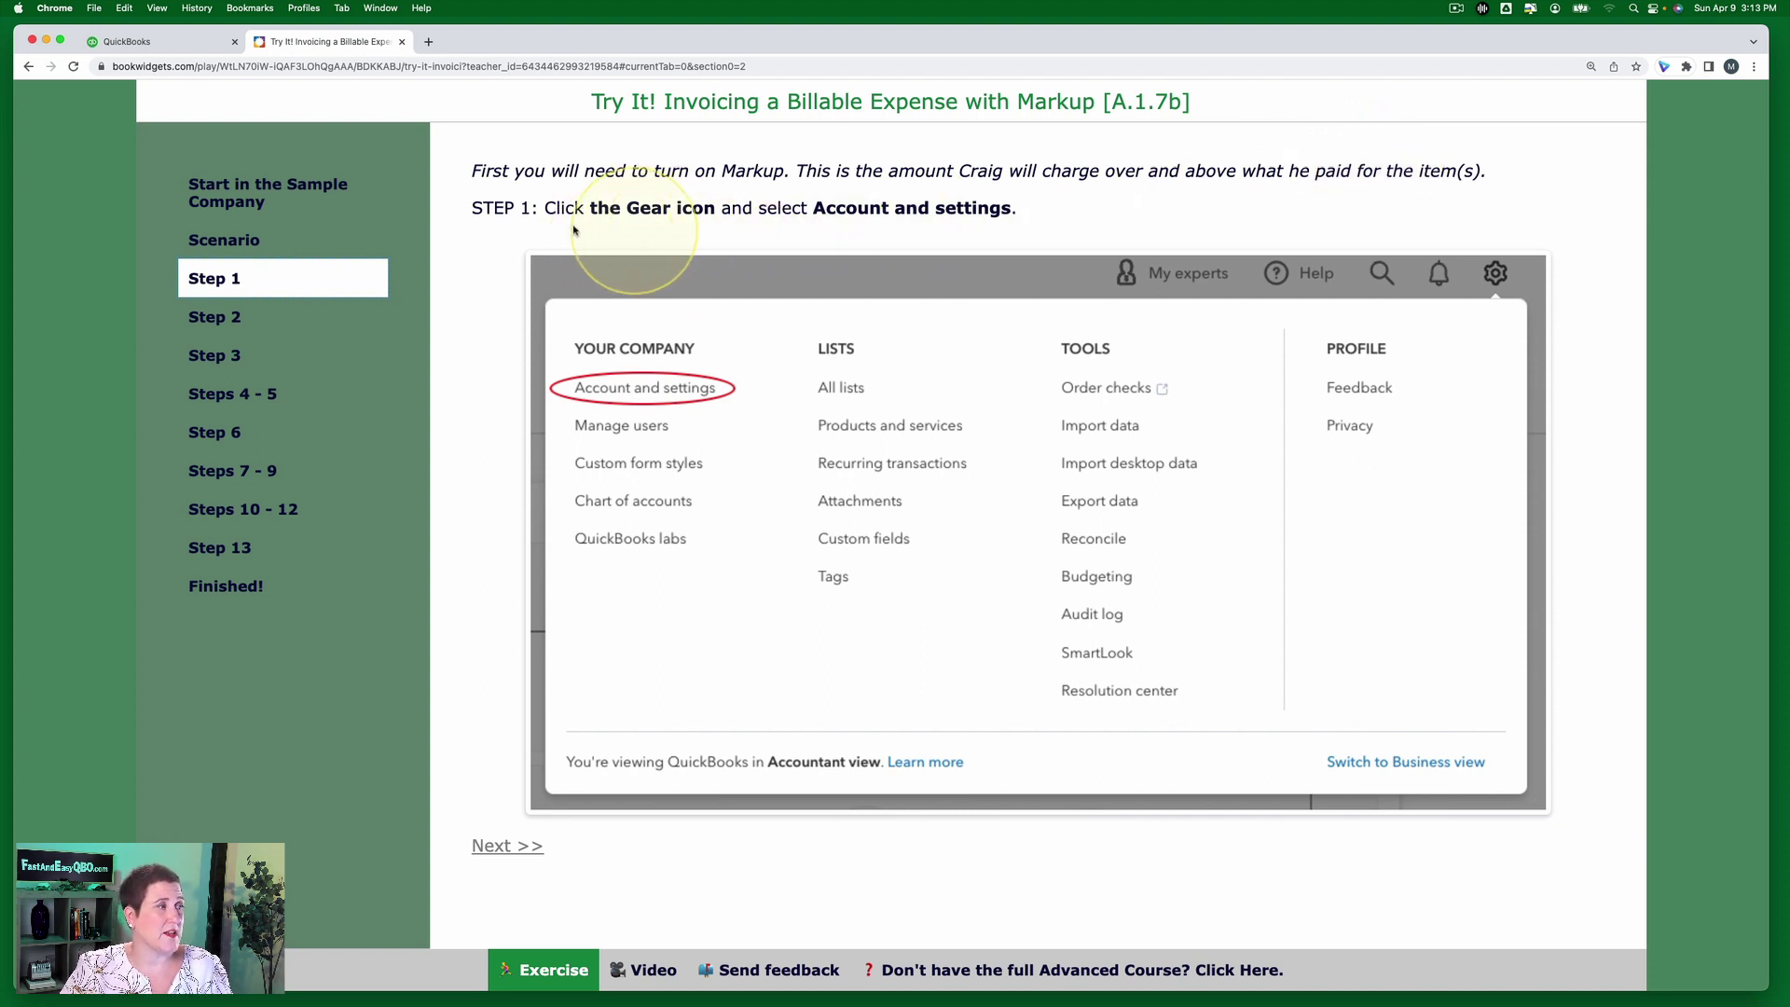
- Open Account and settings from the gear menu, then view tutorial Step 2 on Markup
click(175, 45)
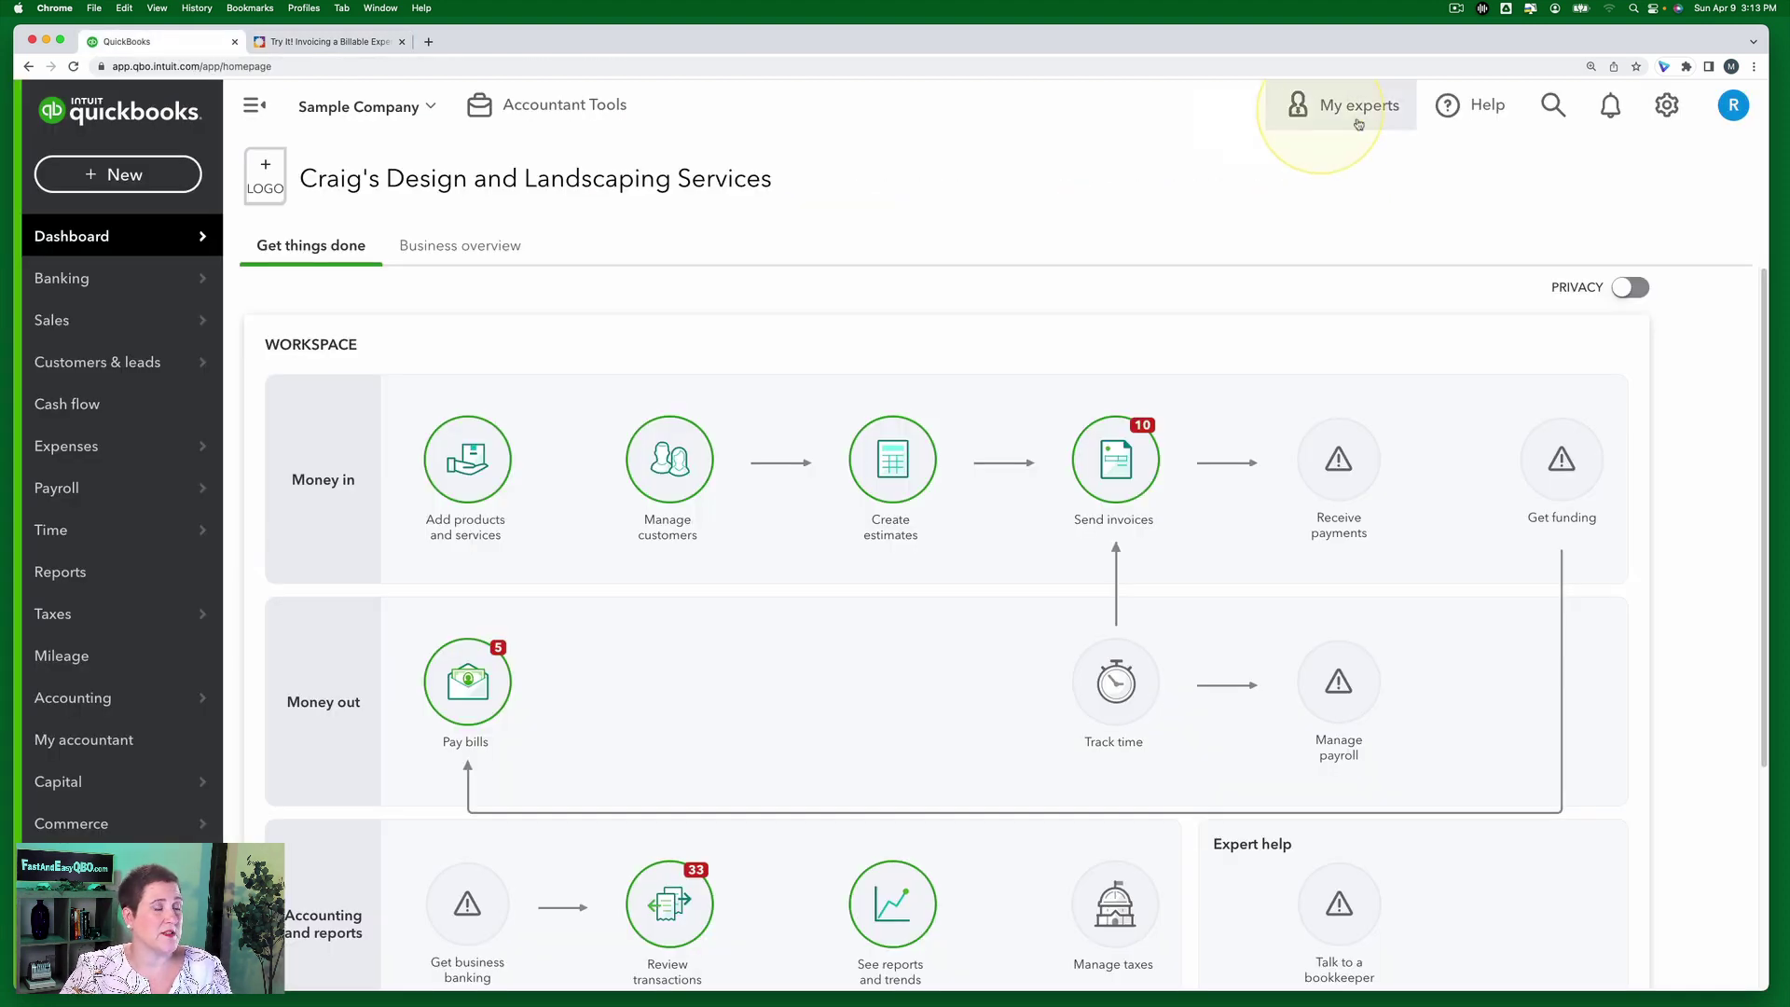
click(1667, 104)
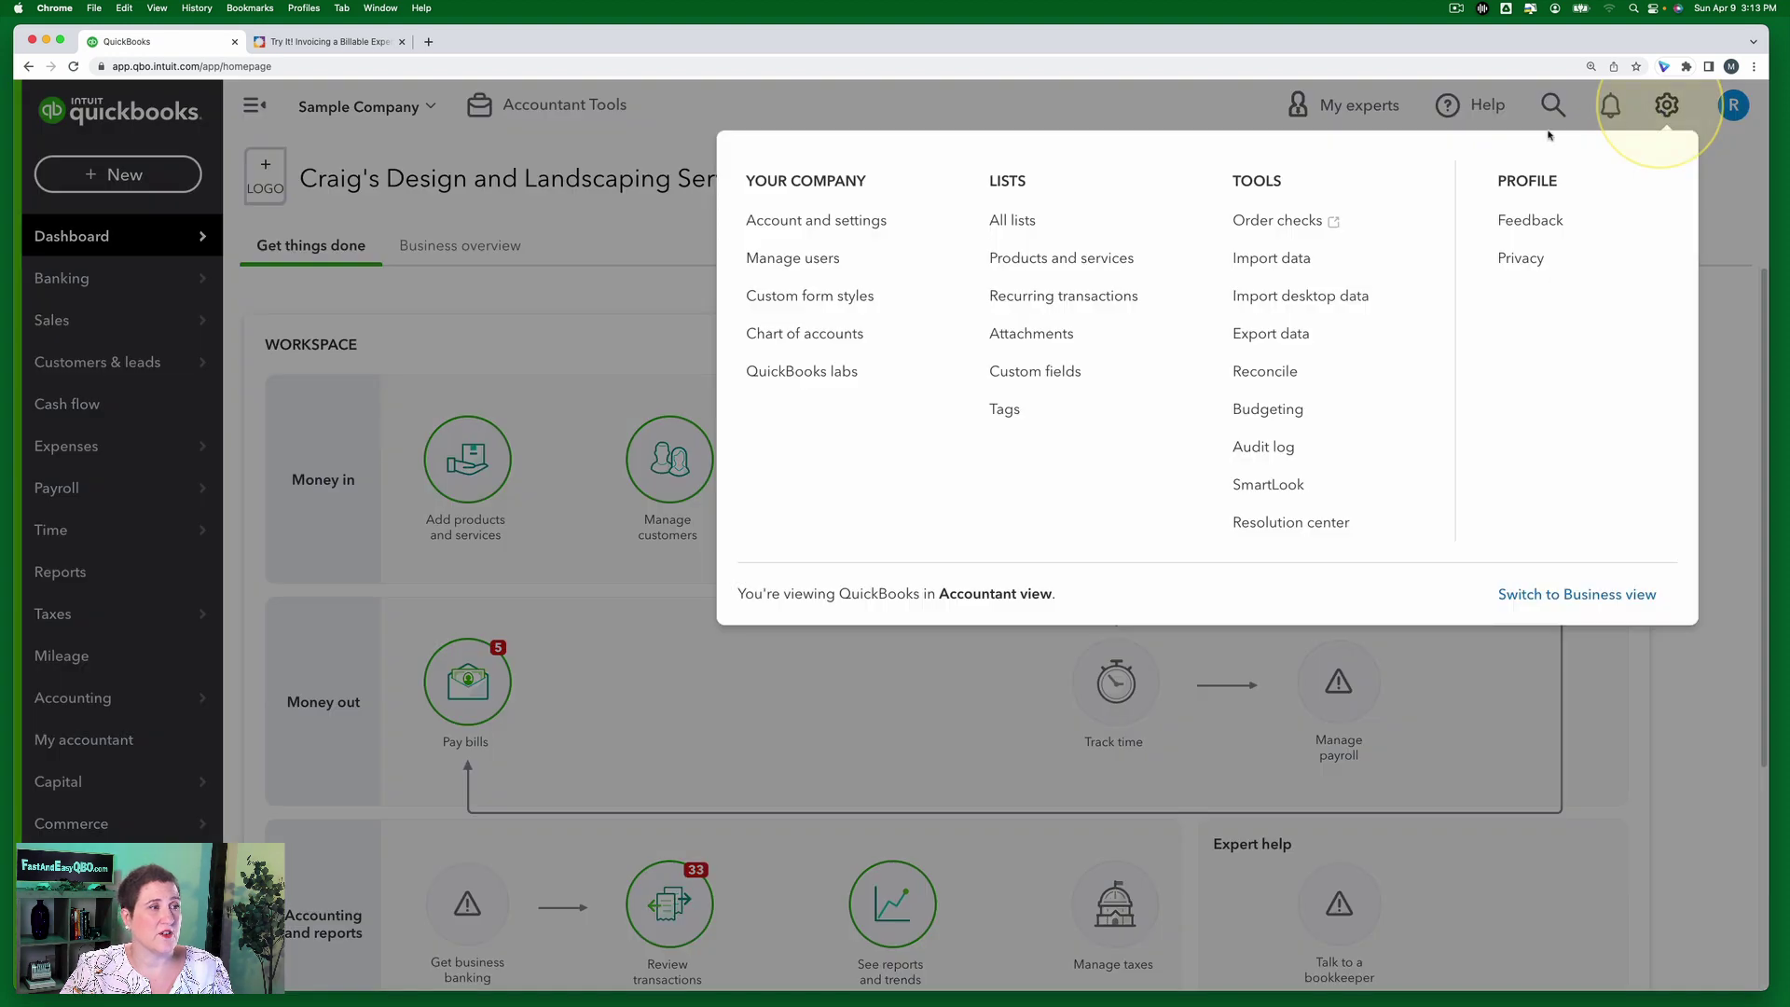
click(866, 233)
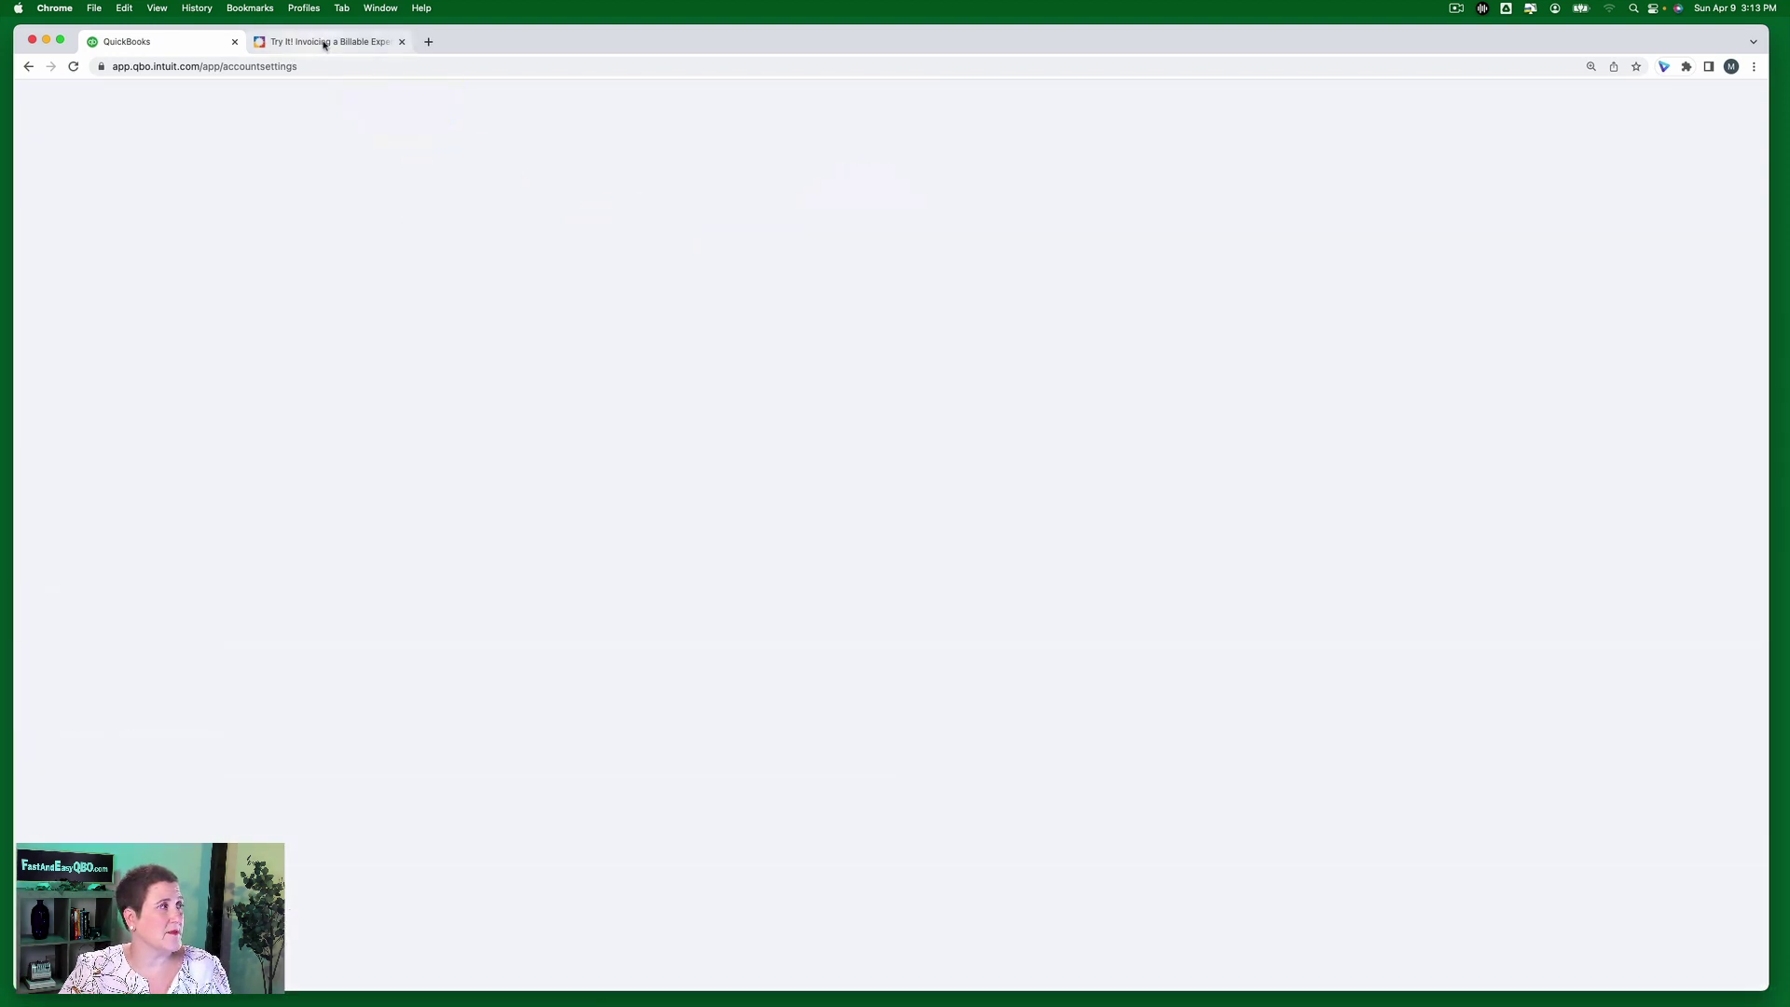
click(323, 42)
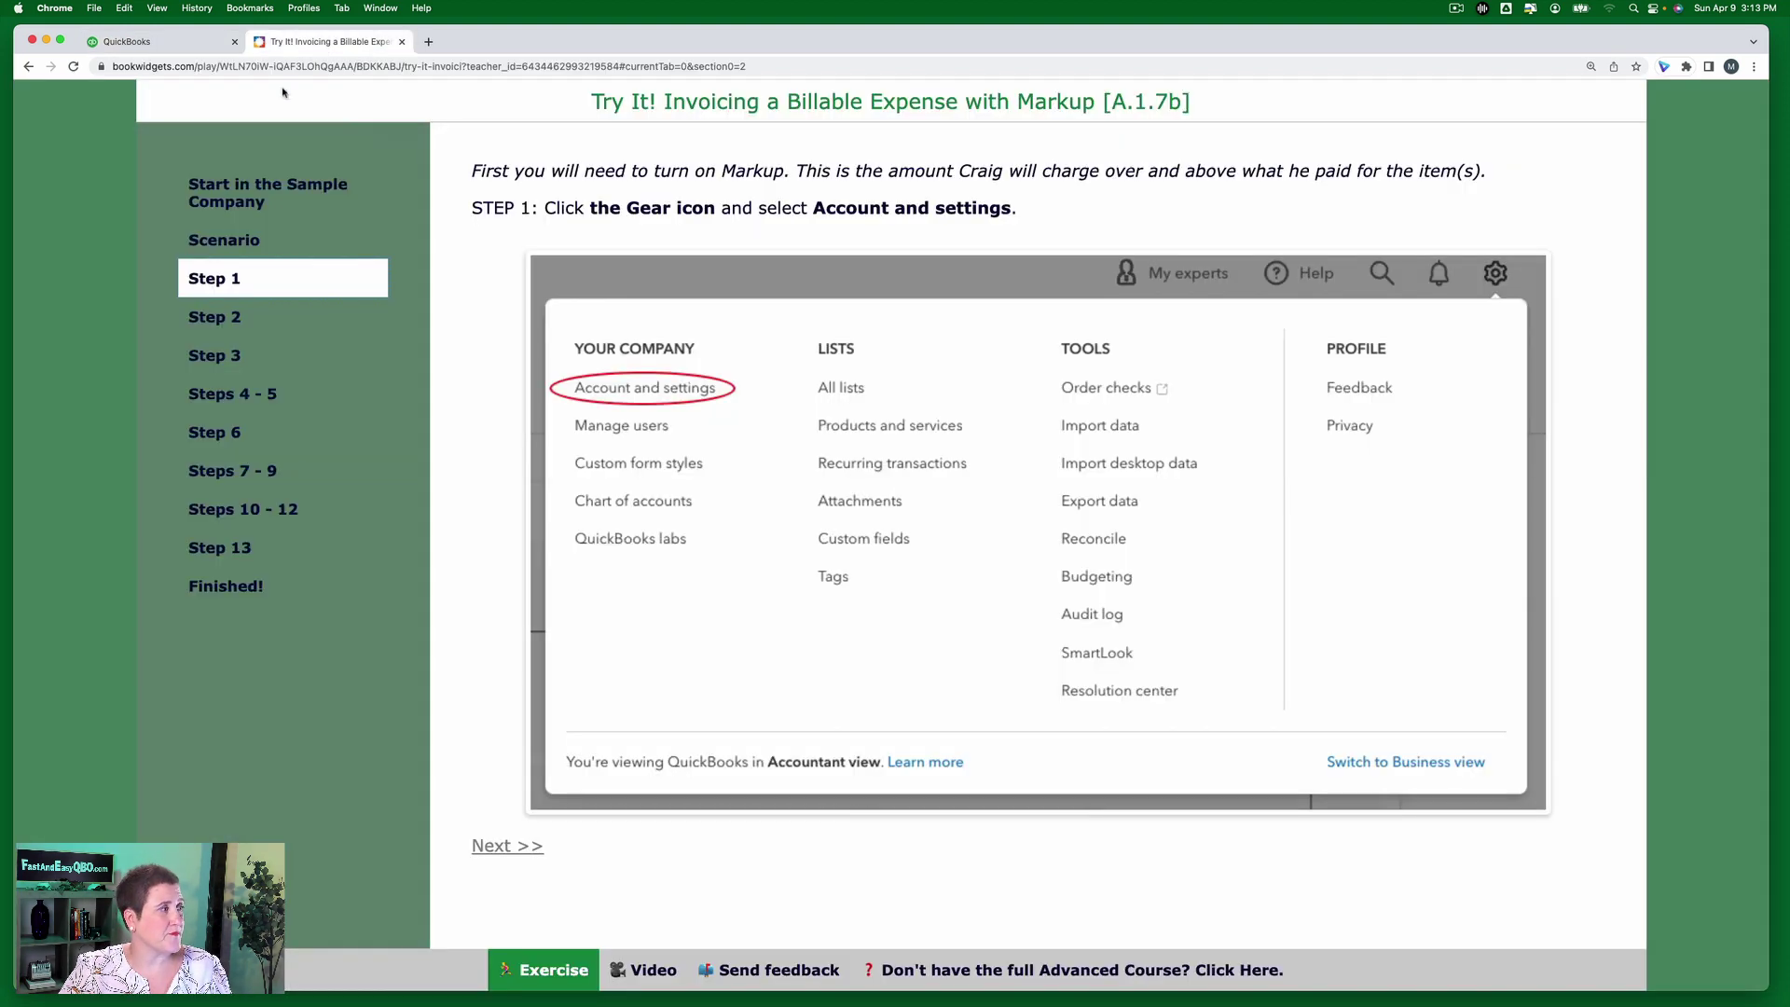
click(219, 317)
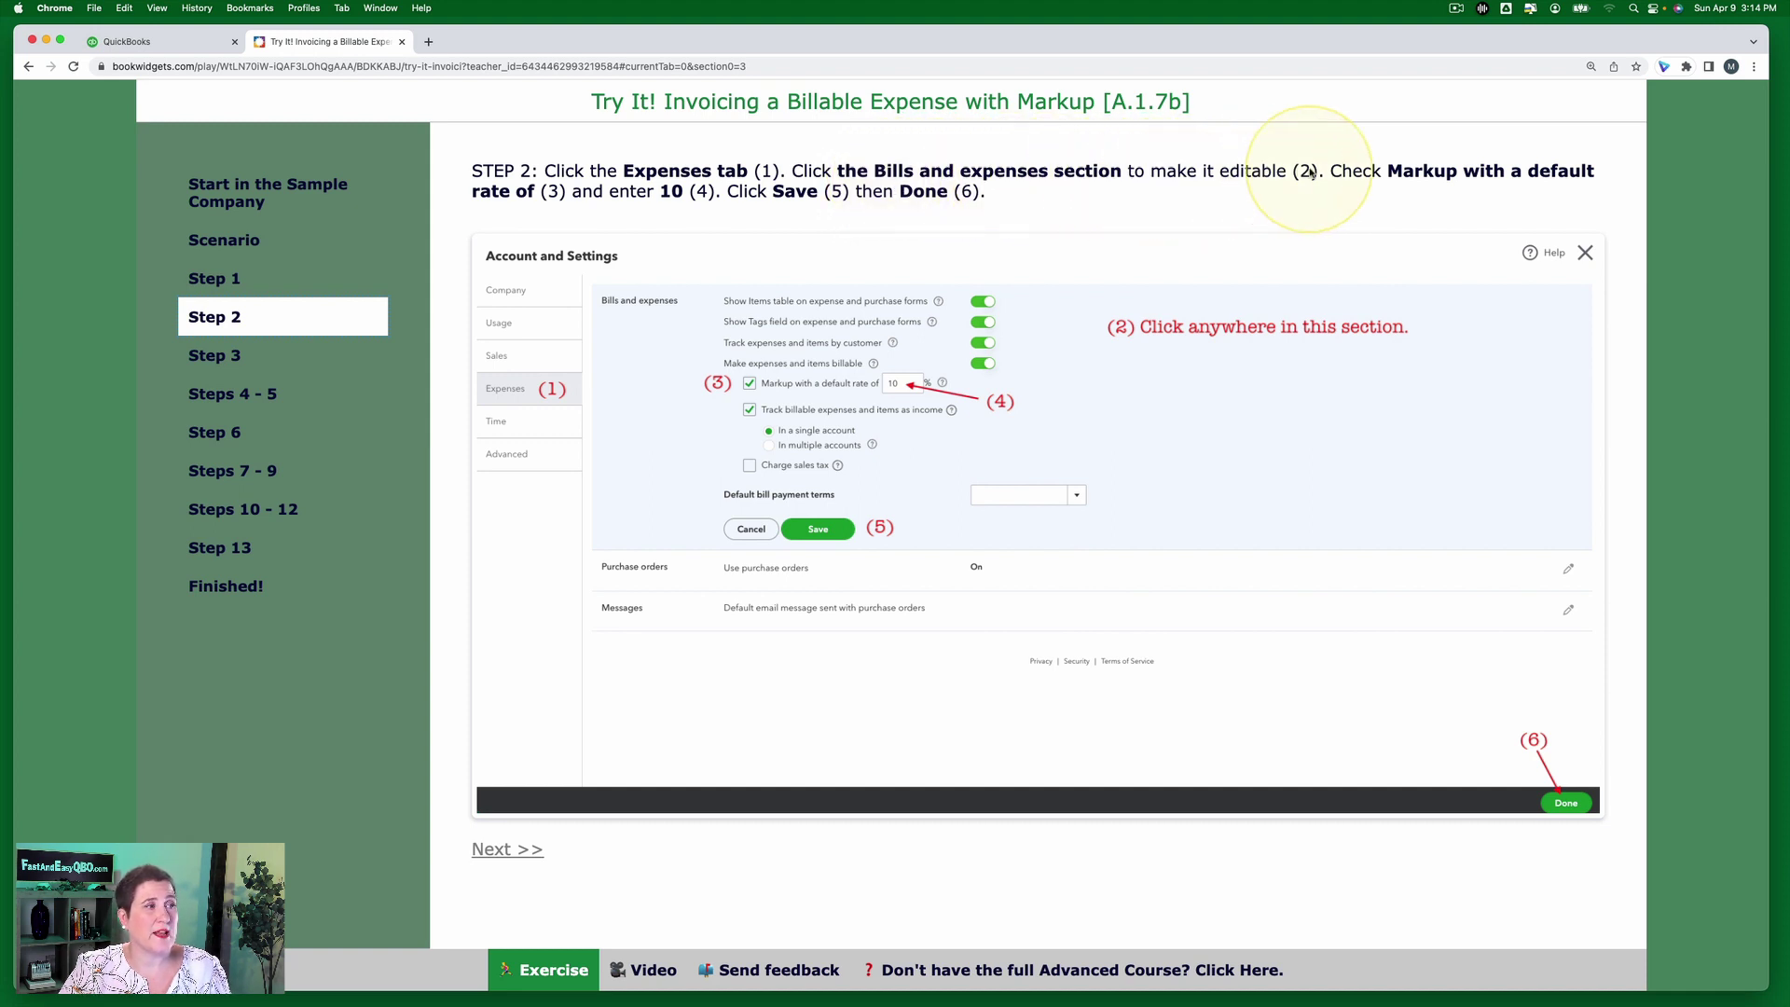
- Open the Expenses settings and make the Bills and expenses section editable
click(140, 42)
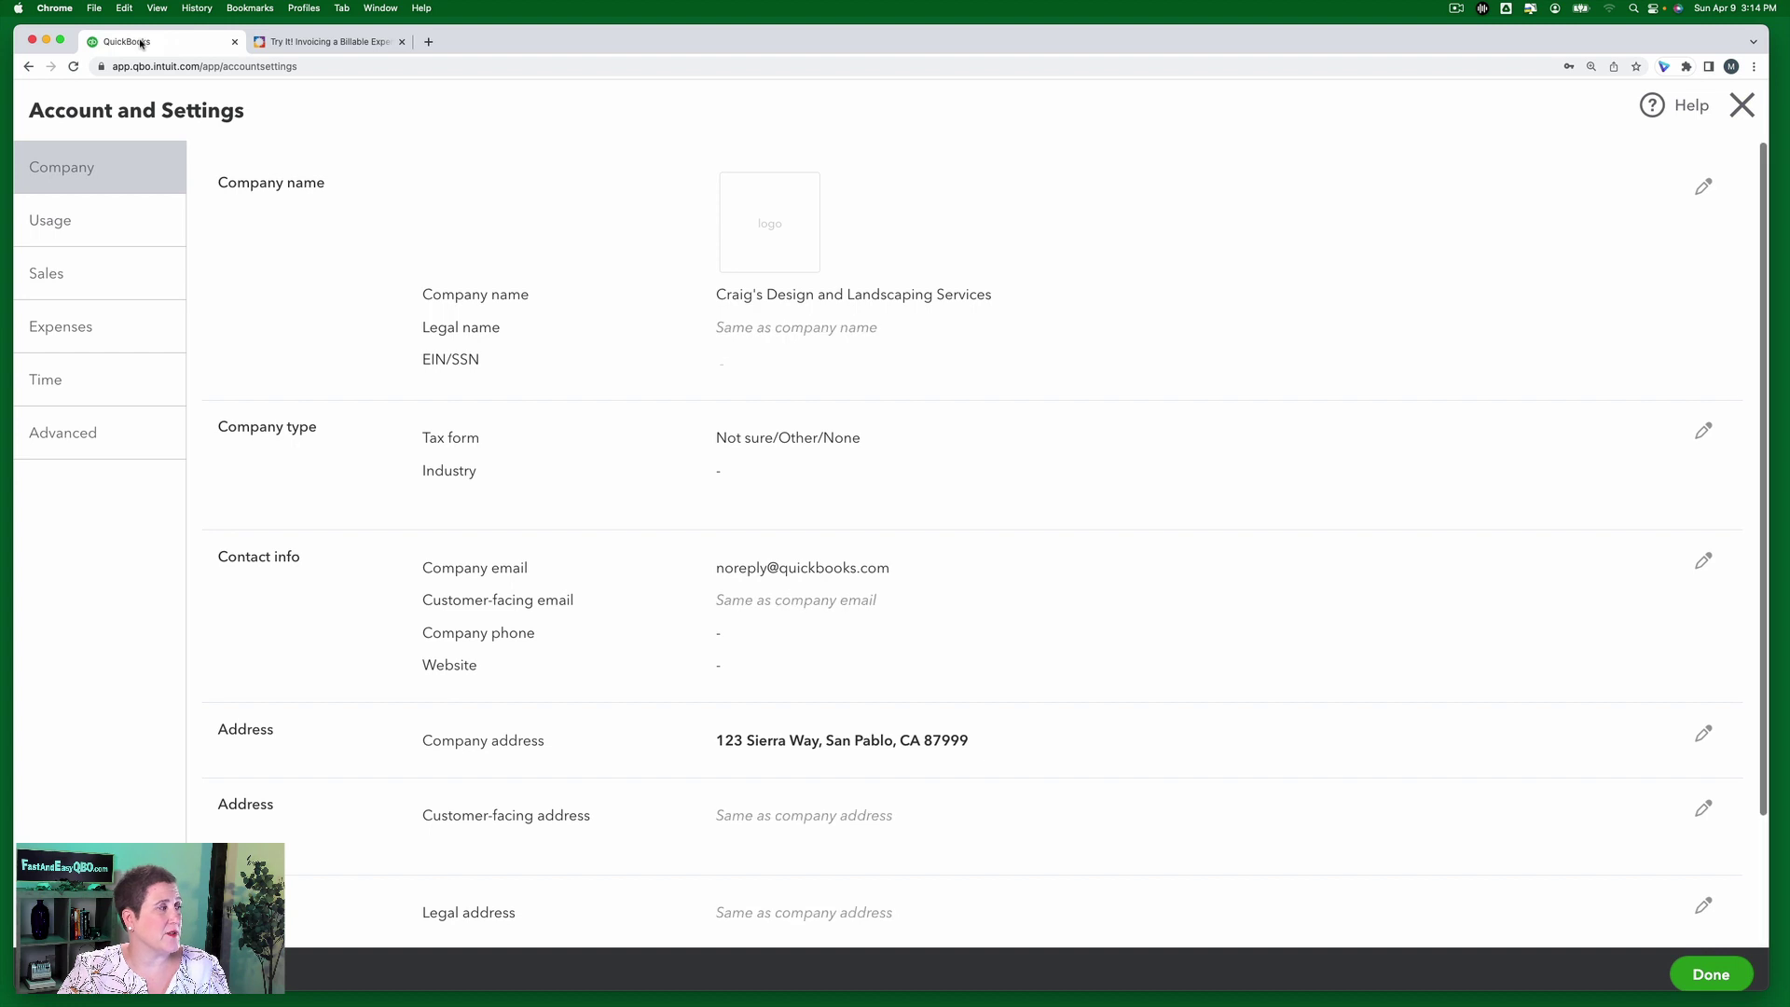
click(71, 333)
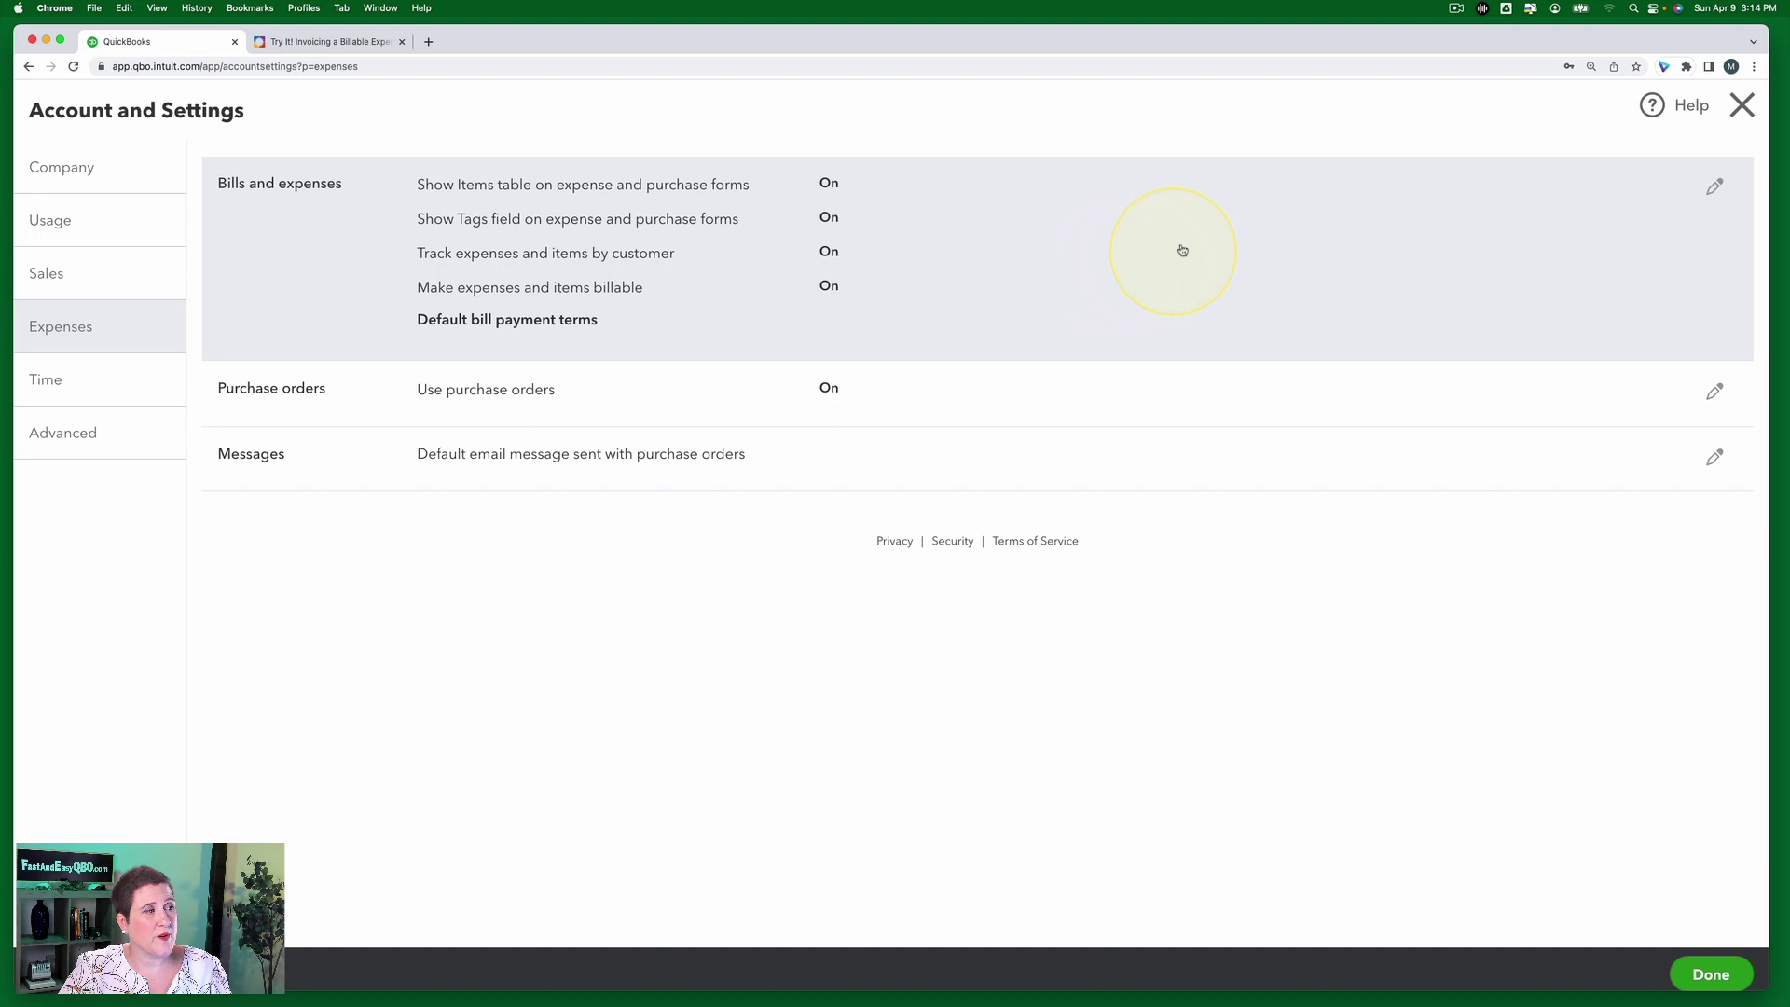
click(1098, 223)
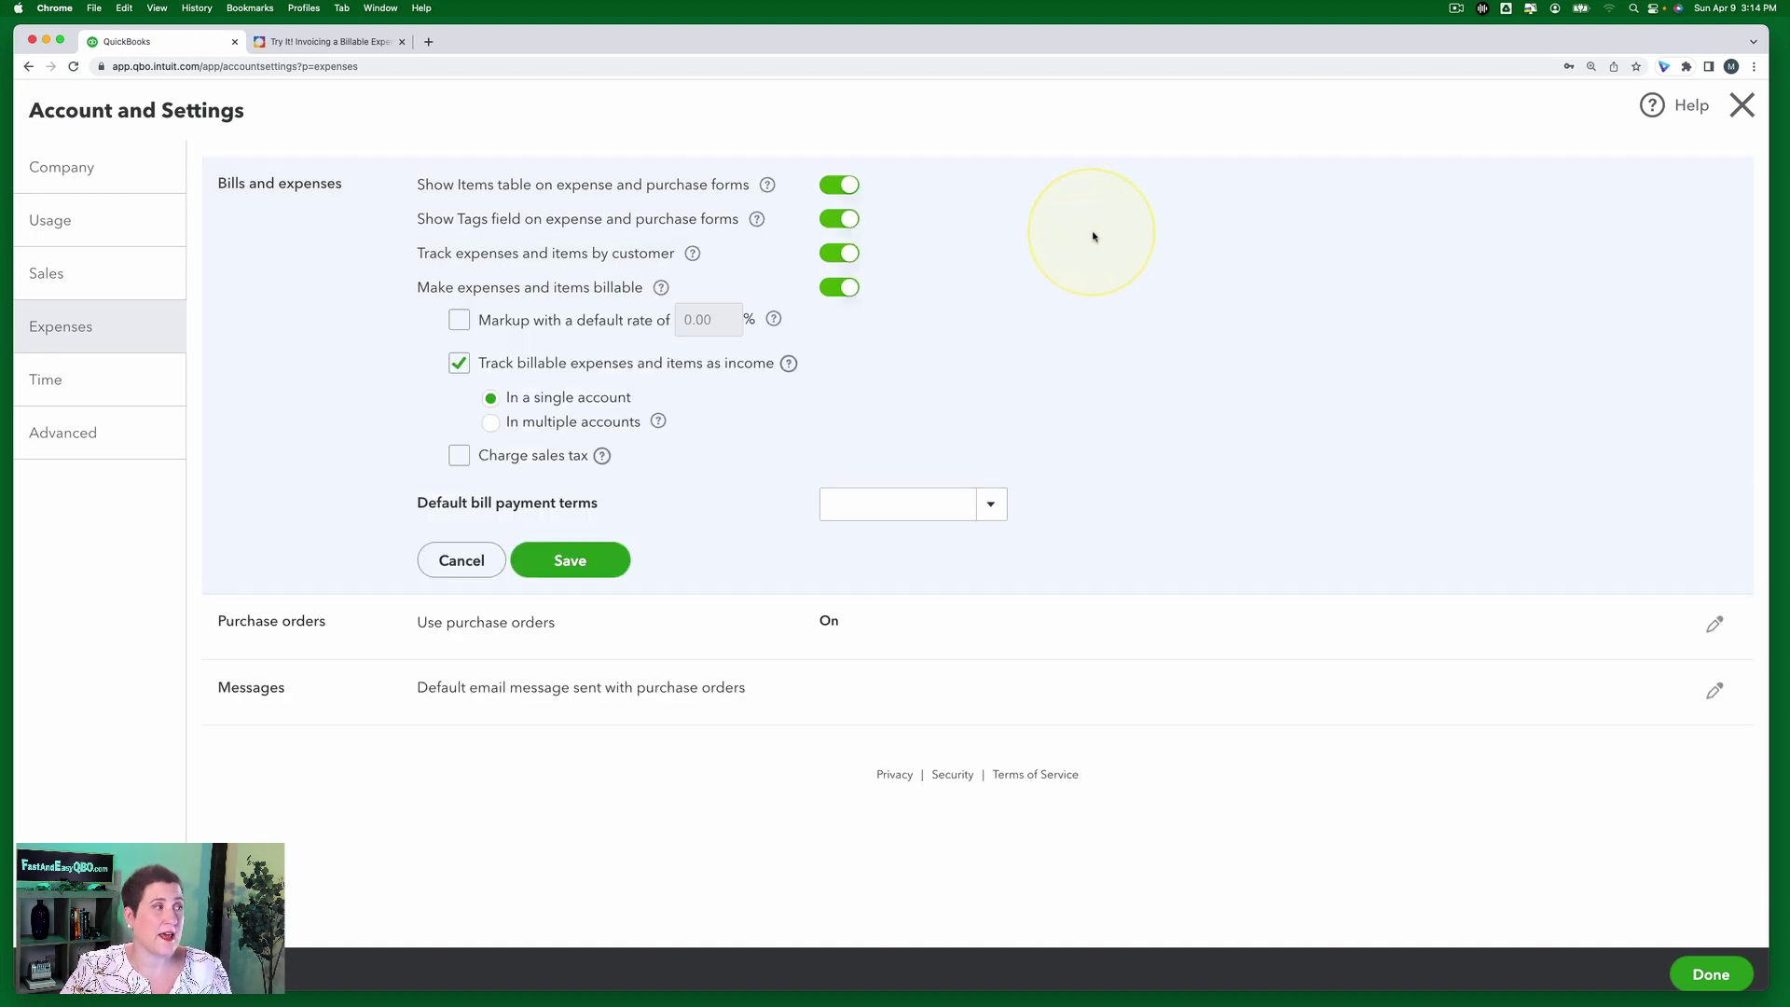
click(311, 43)
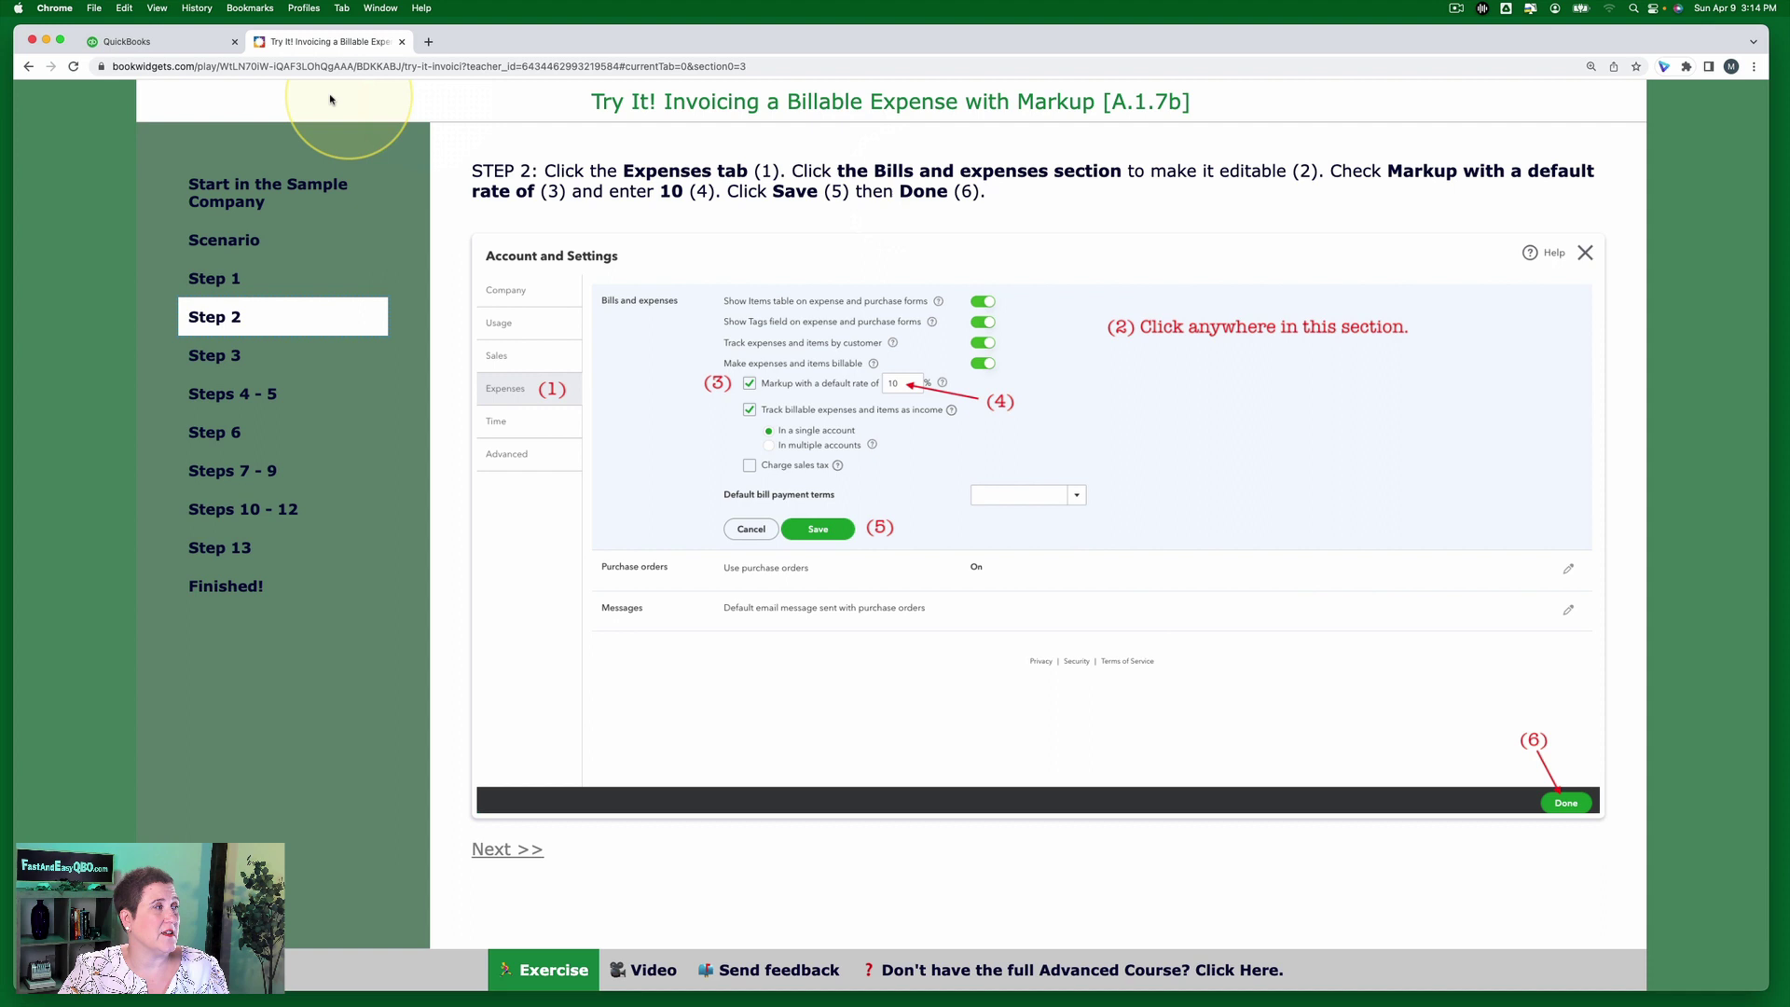
click(195, 52)
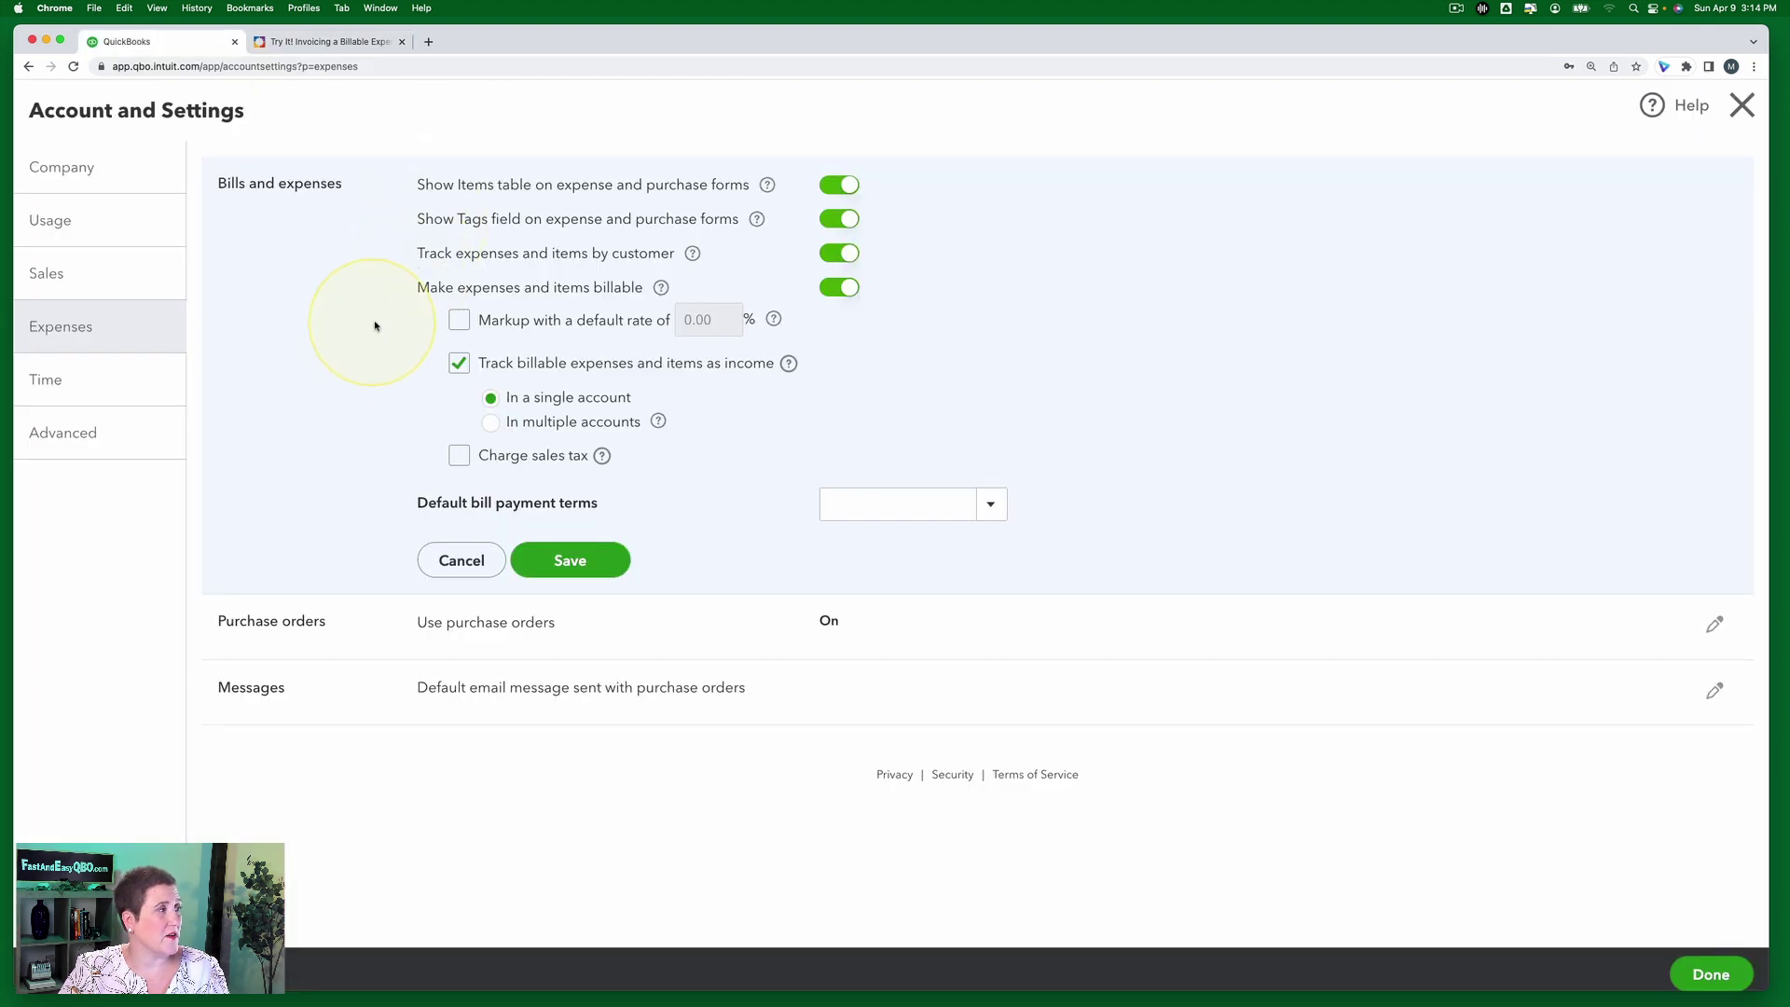
- Turn on Markup with a 10% default rate, save, and return to the dashboard
click(460, 327)
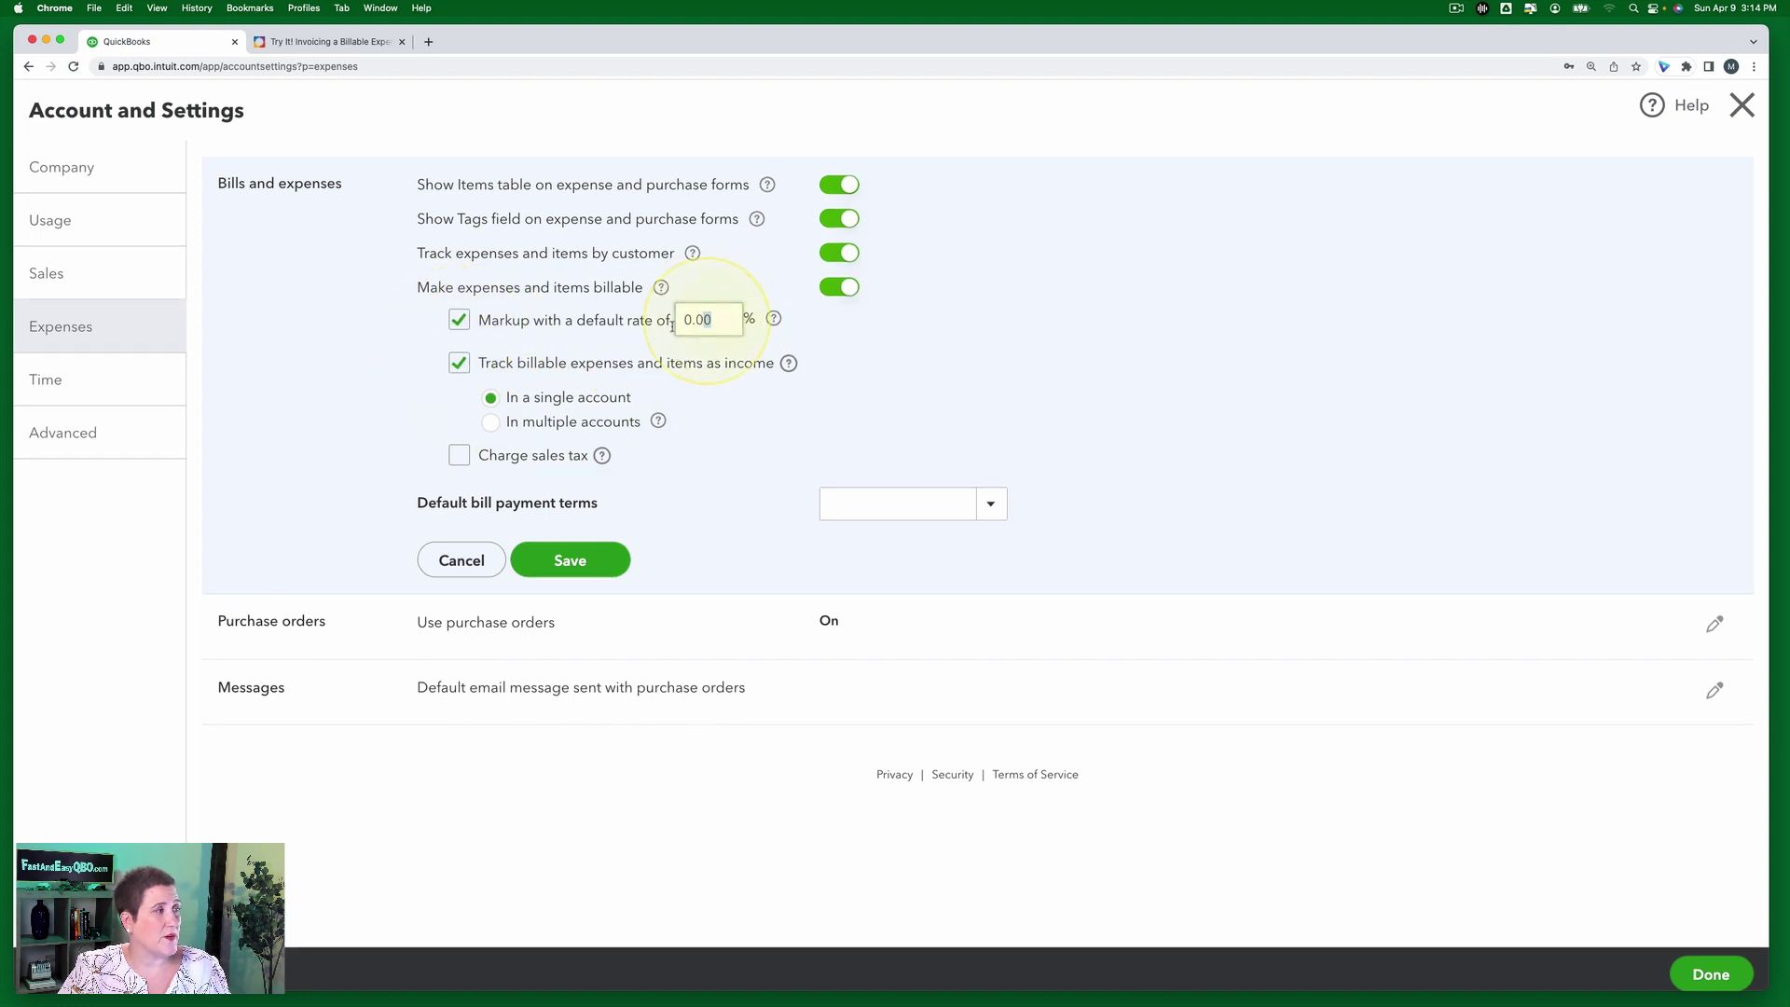
click(701, 319)
double_click(682, 319)
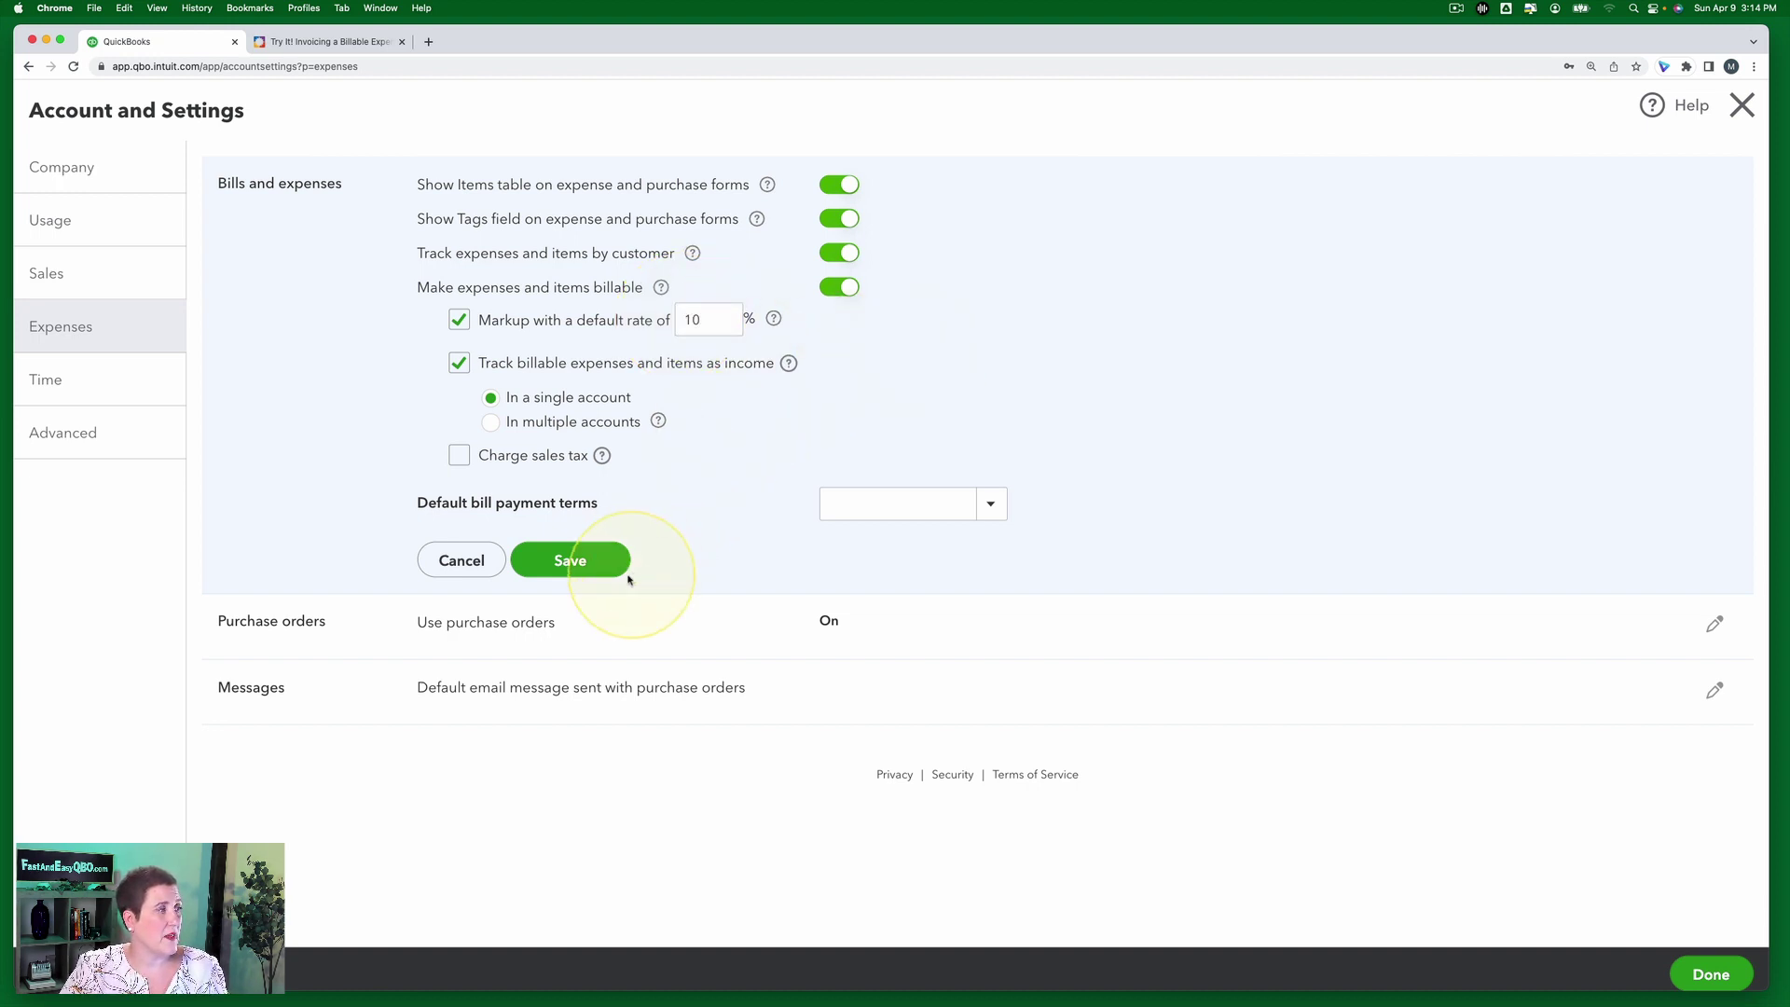
click(572, 560)
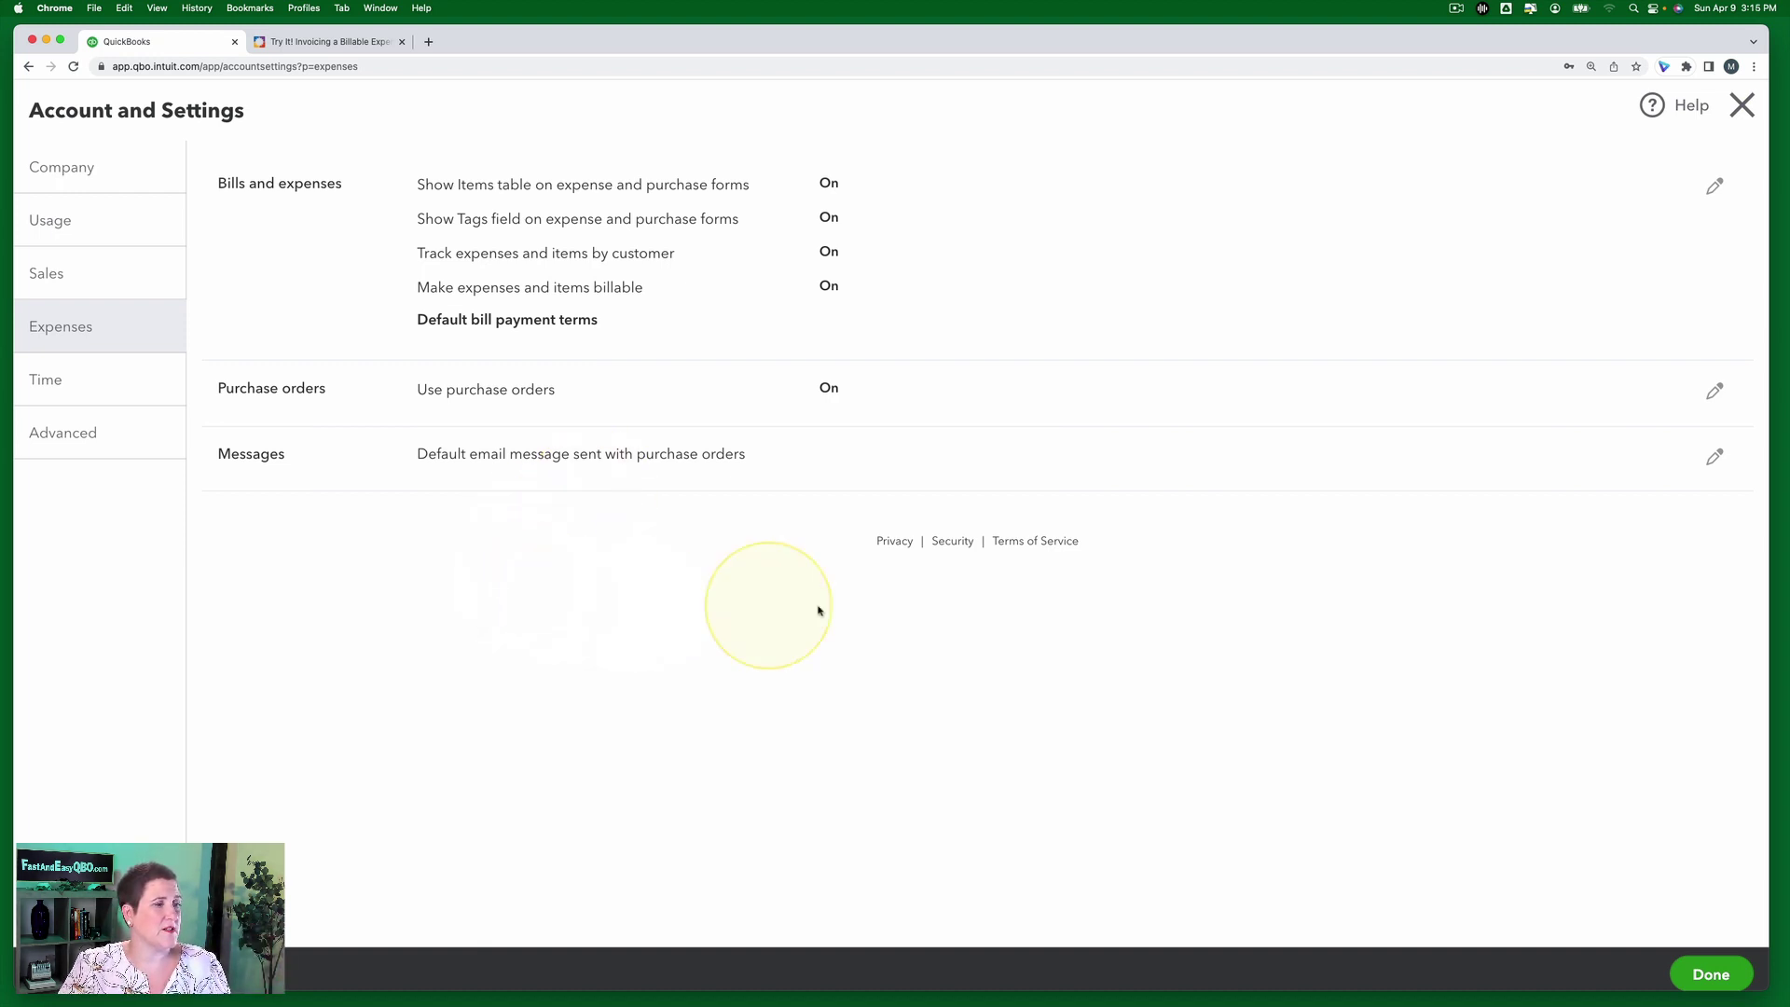
click(1711, 974)
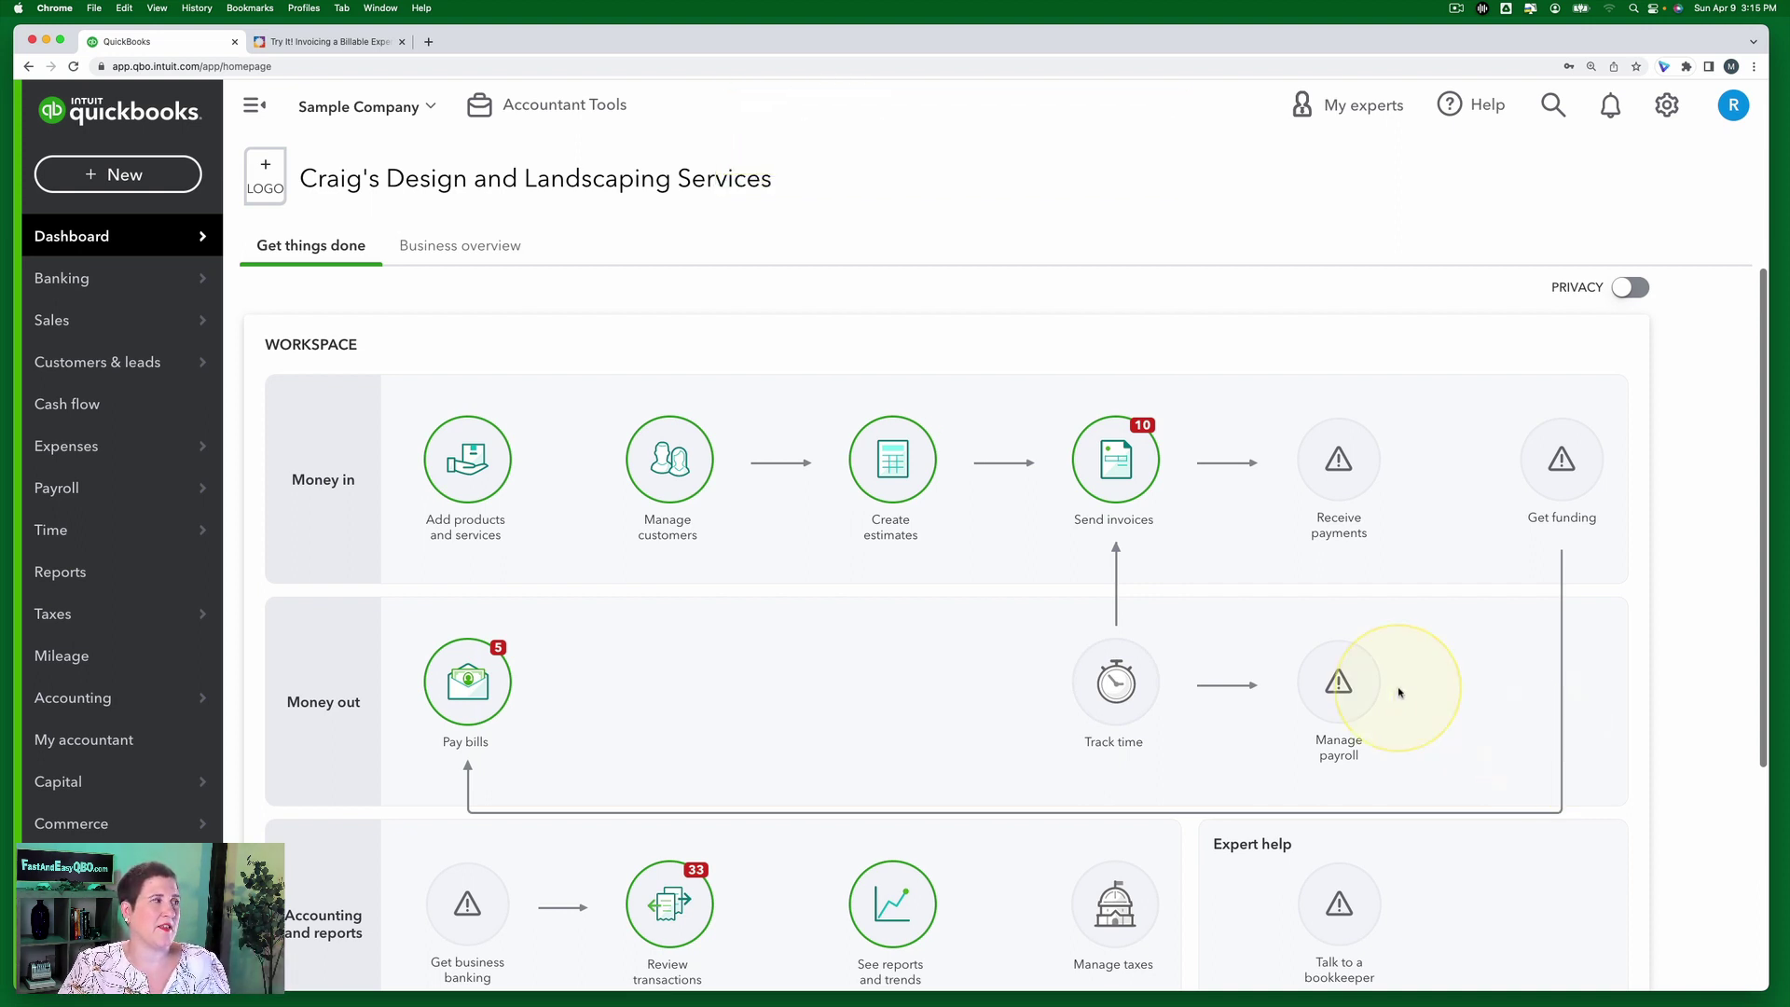
- Start a new Expense from +New and show tutorial Steps 4–5 on choosing the payee
click(324, 43)
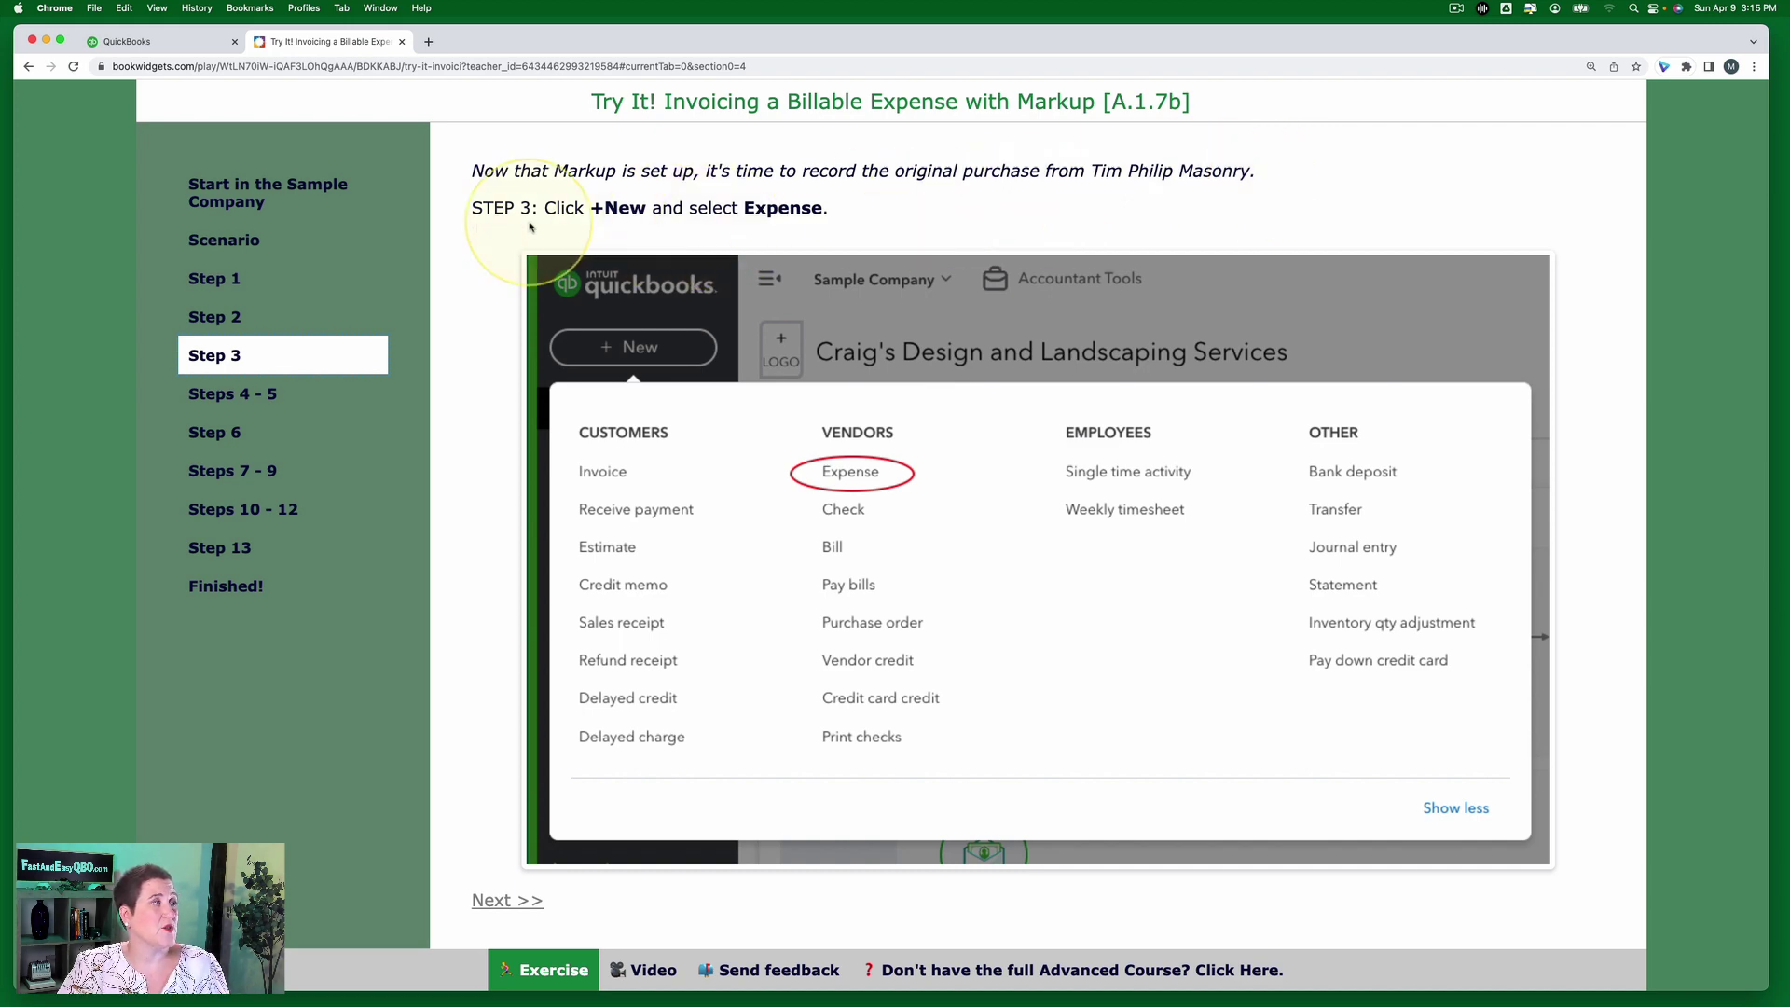
click(161, 37)
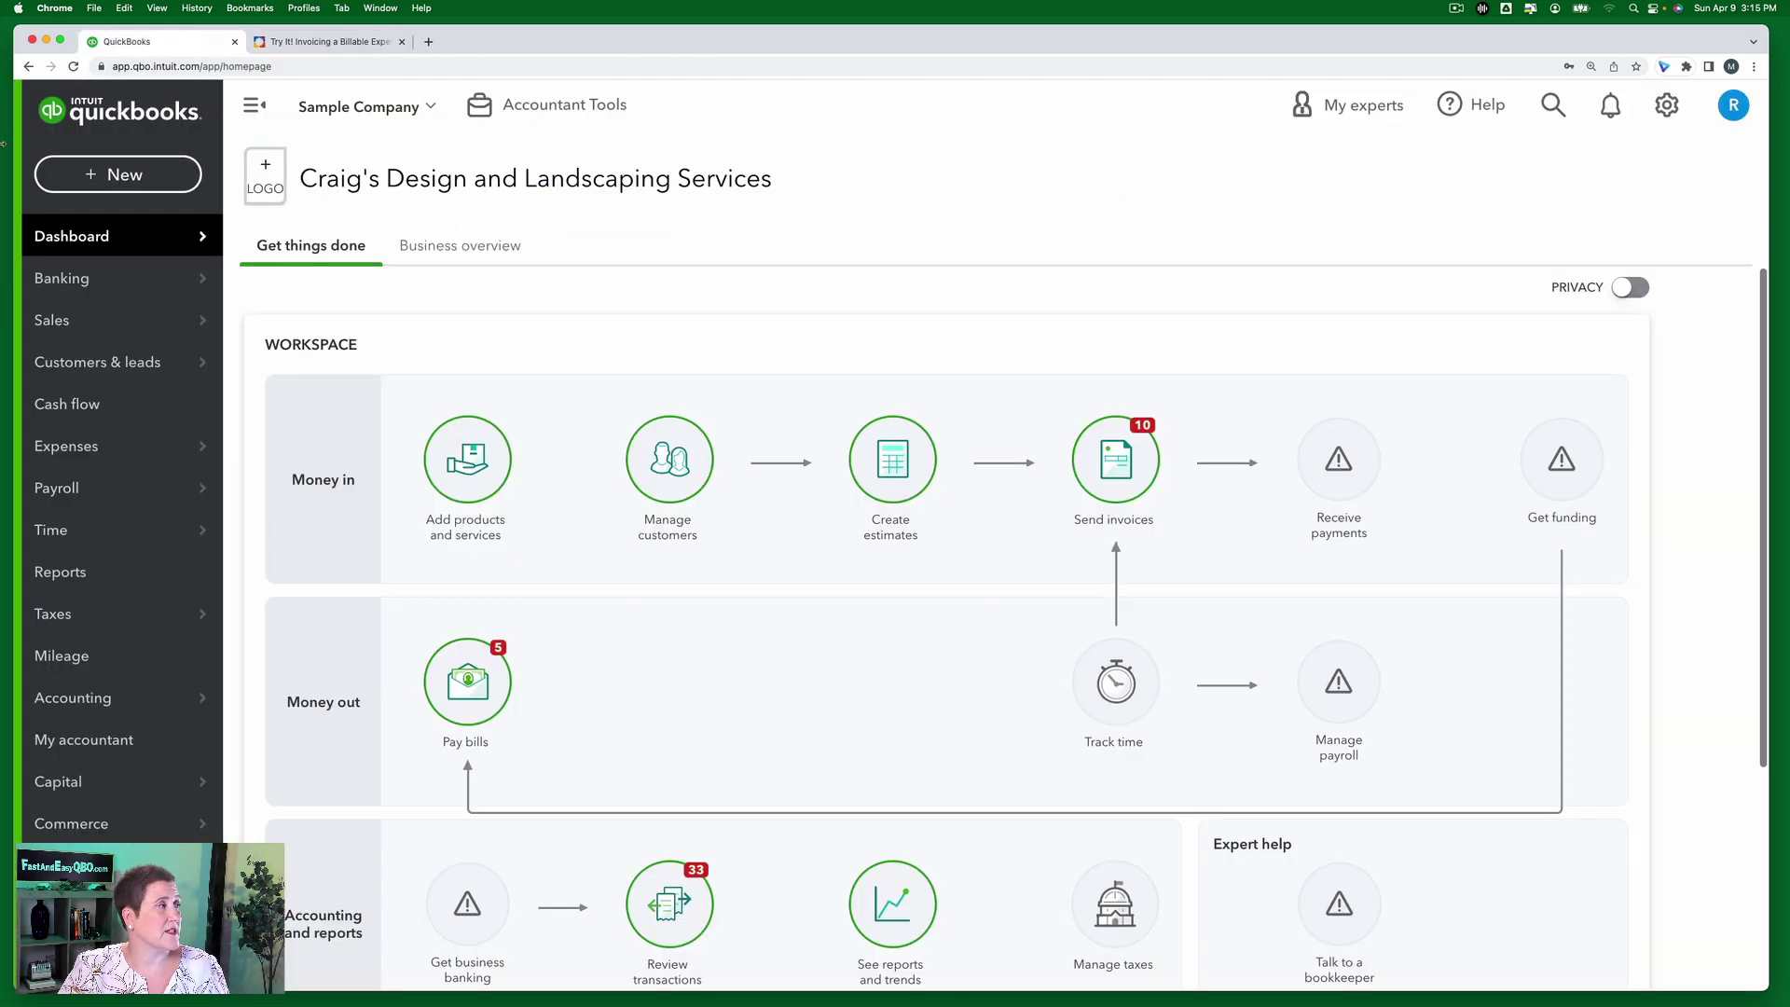
click(119, 174)
click(356, 298)
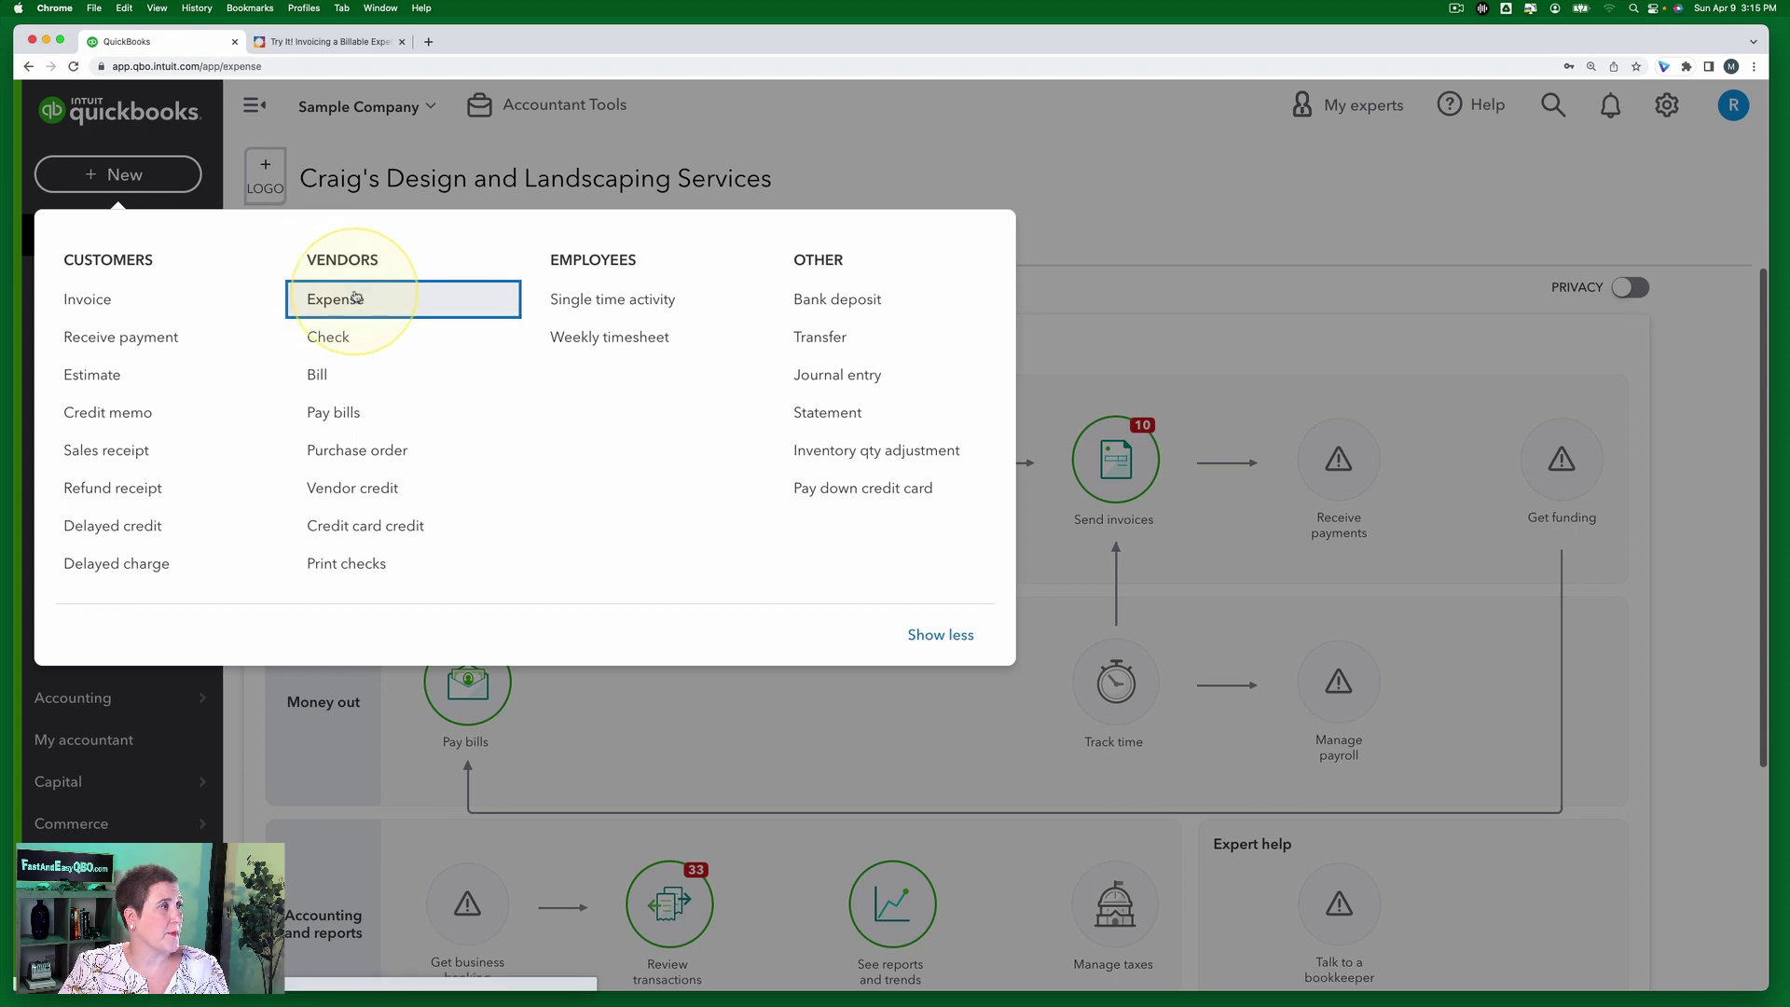
click(320, 44)
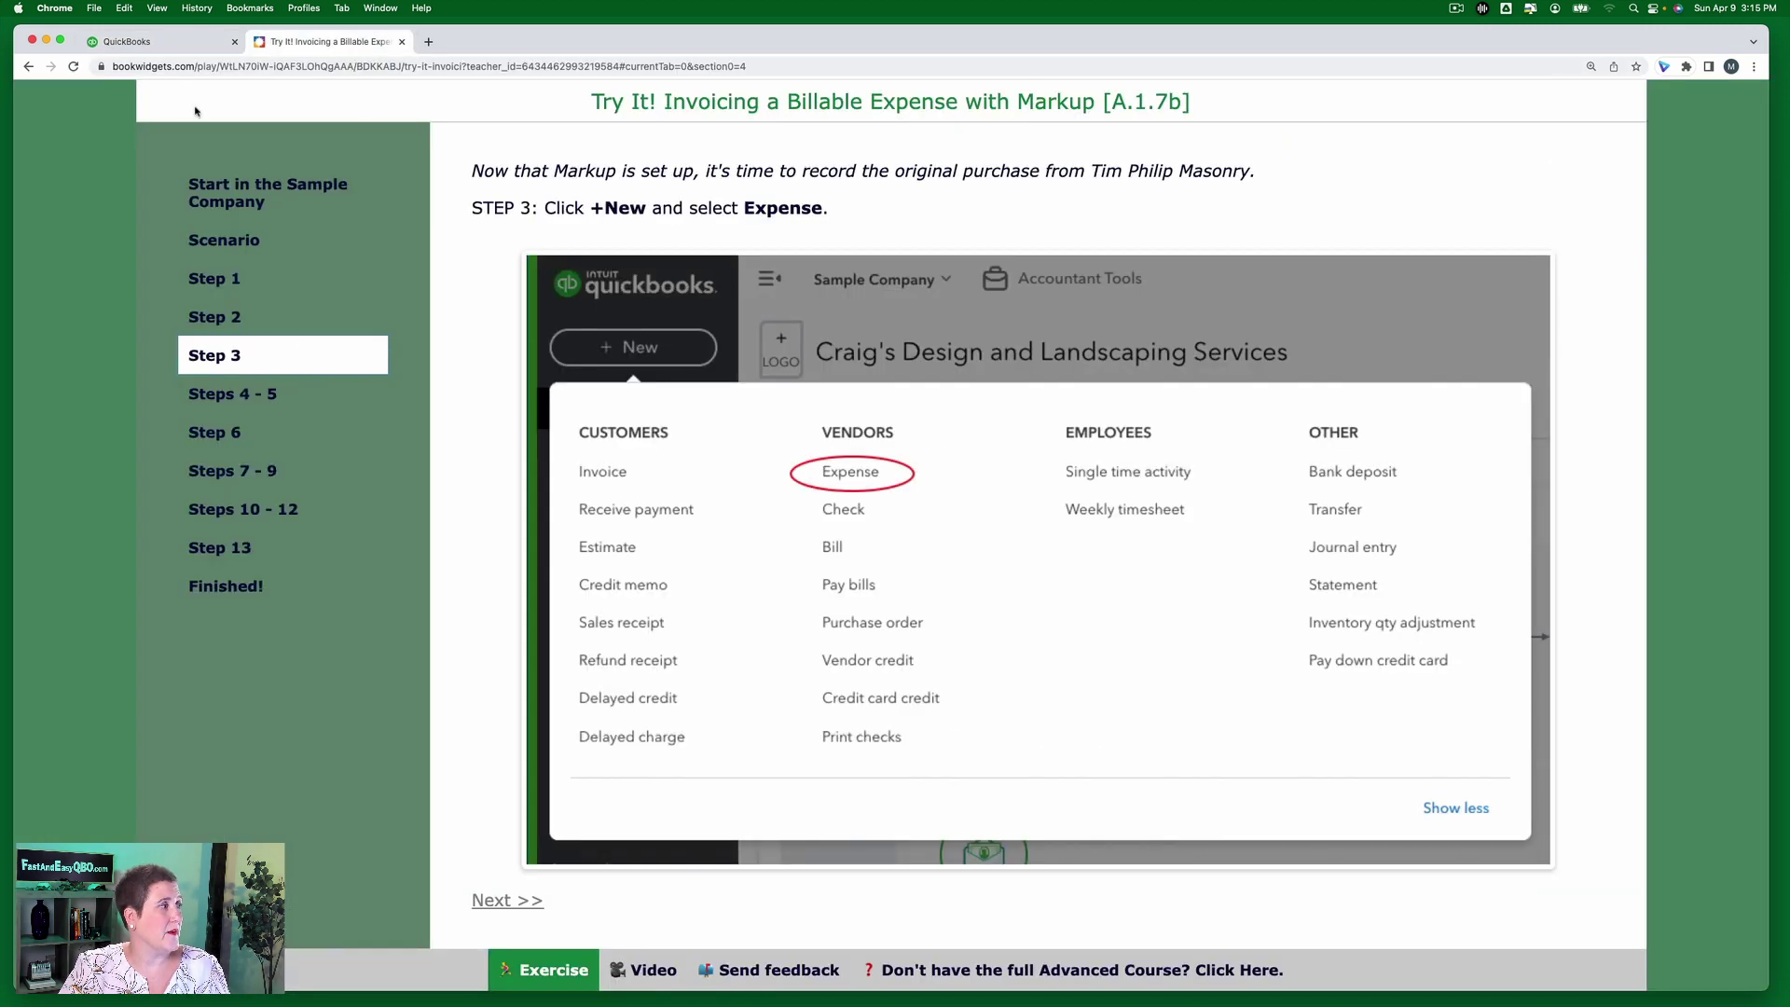
click(315, 384)
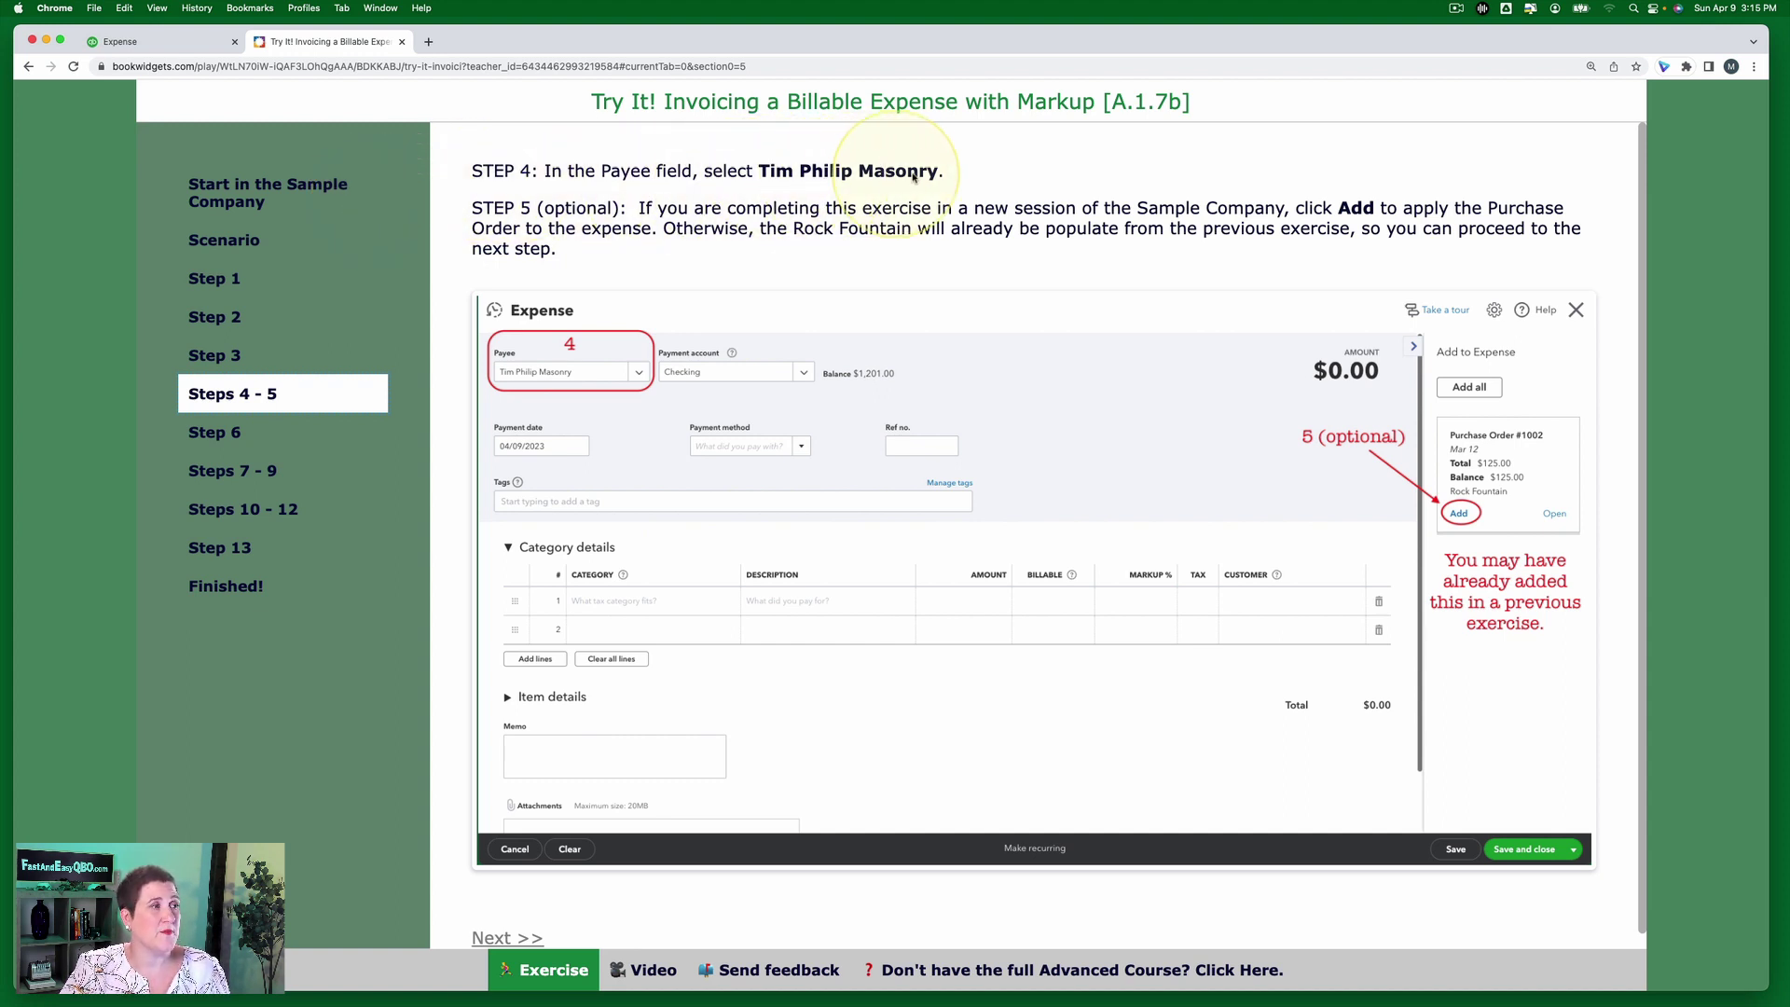
- Pick the masonry vendor as payee and add Purchase Order #1002's $125.00 Rock Fountain line
click(158, 45)
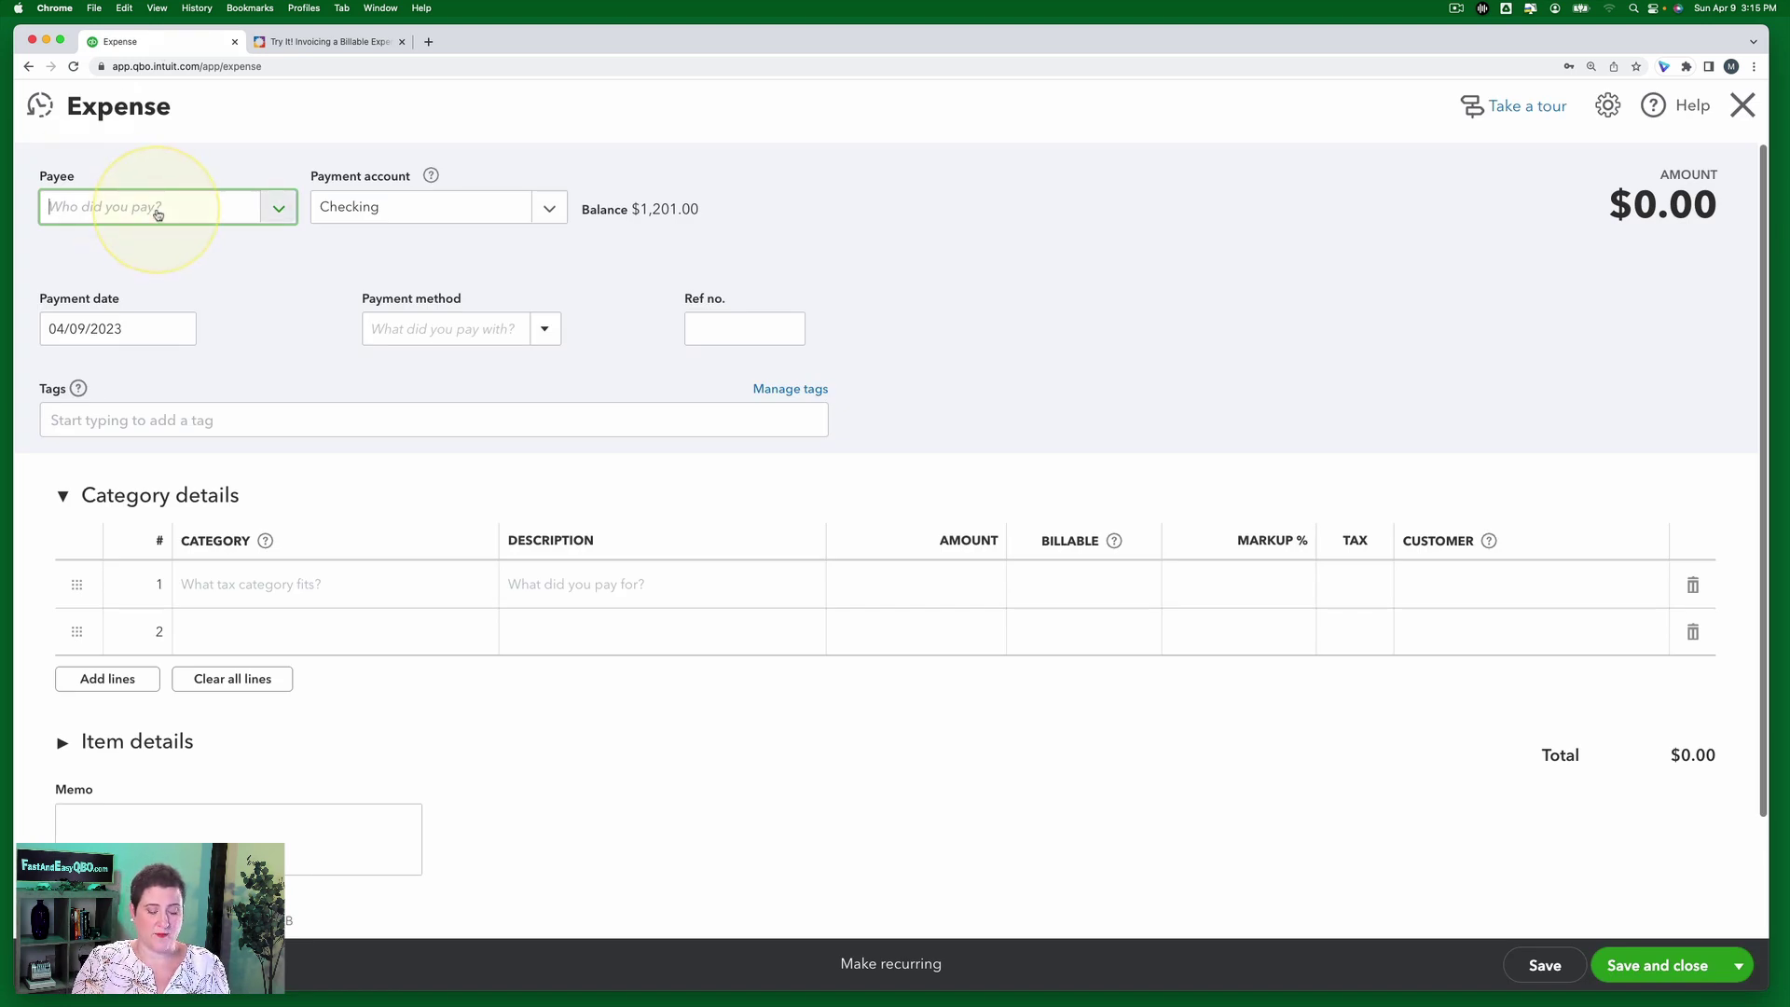
text(Tim)
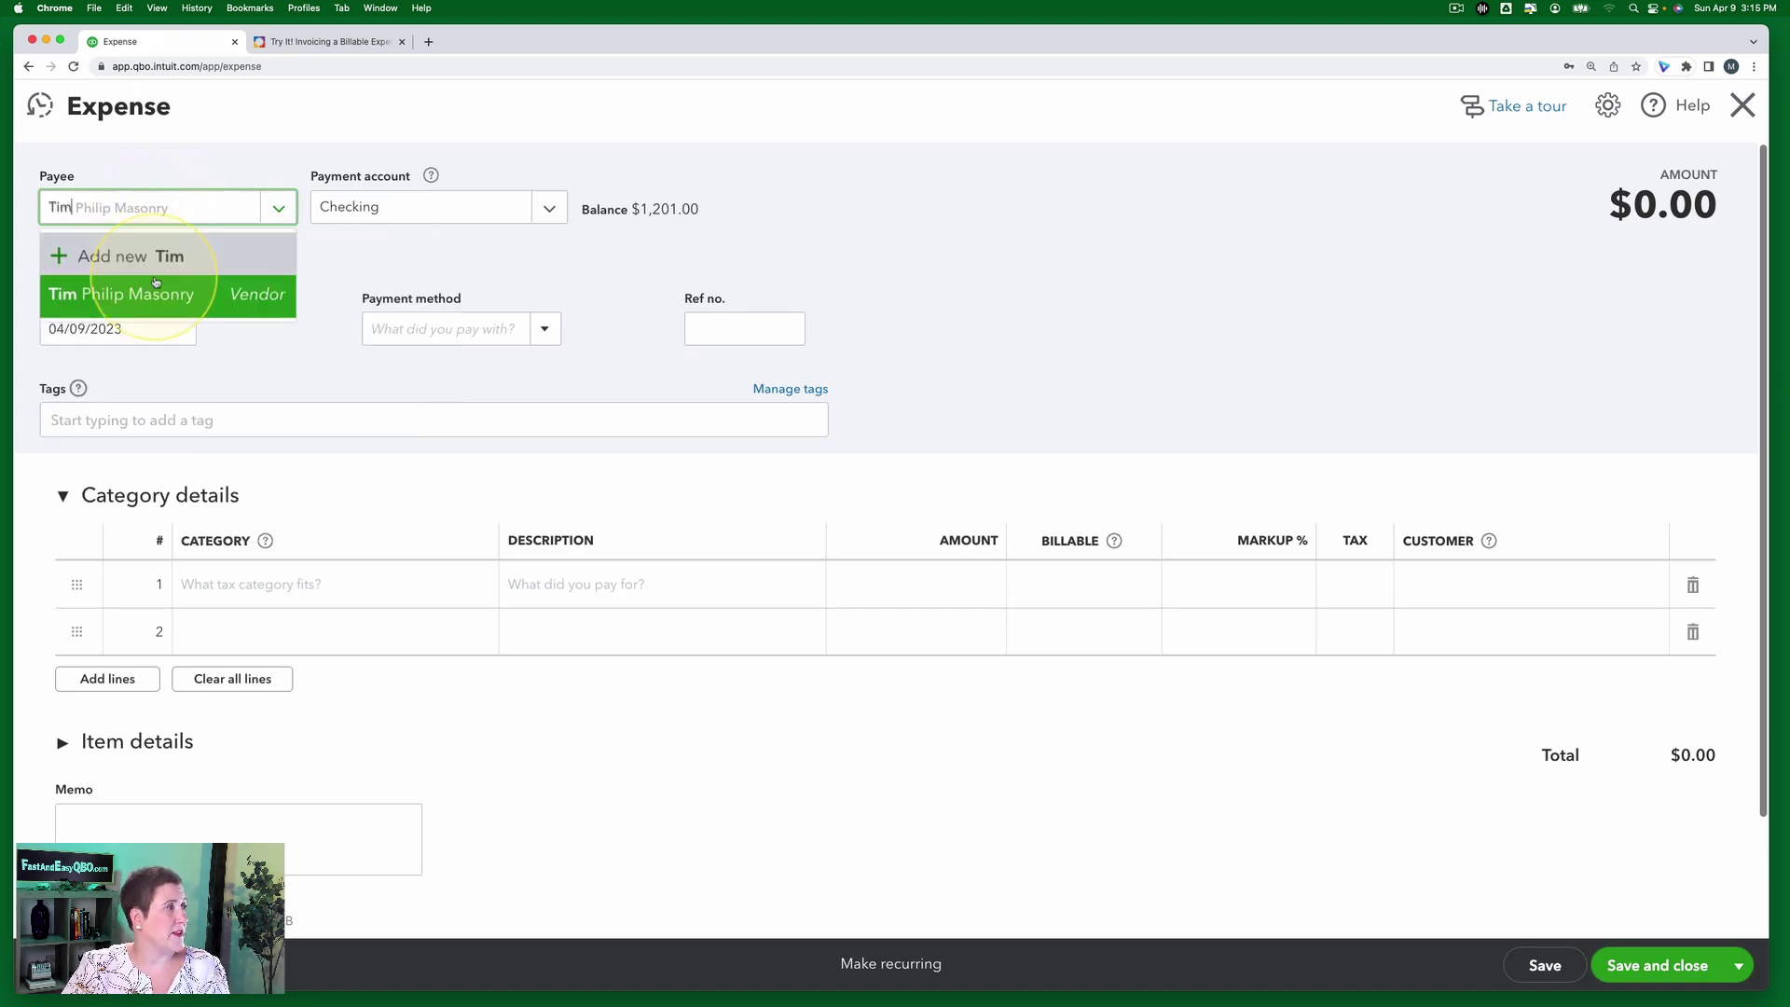
click(155, 289)
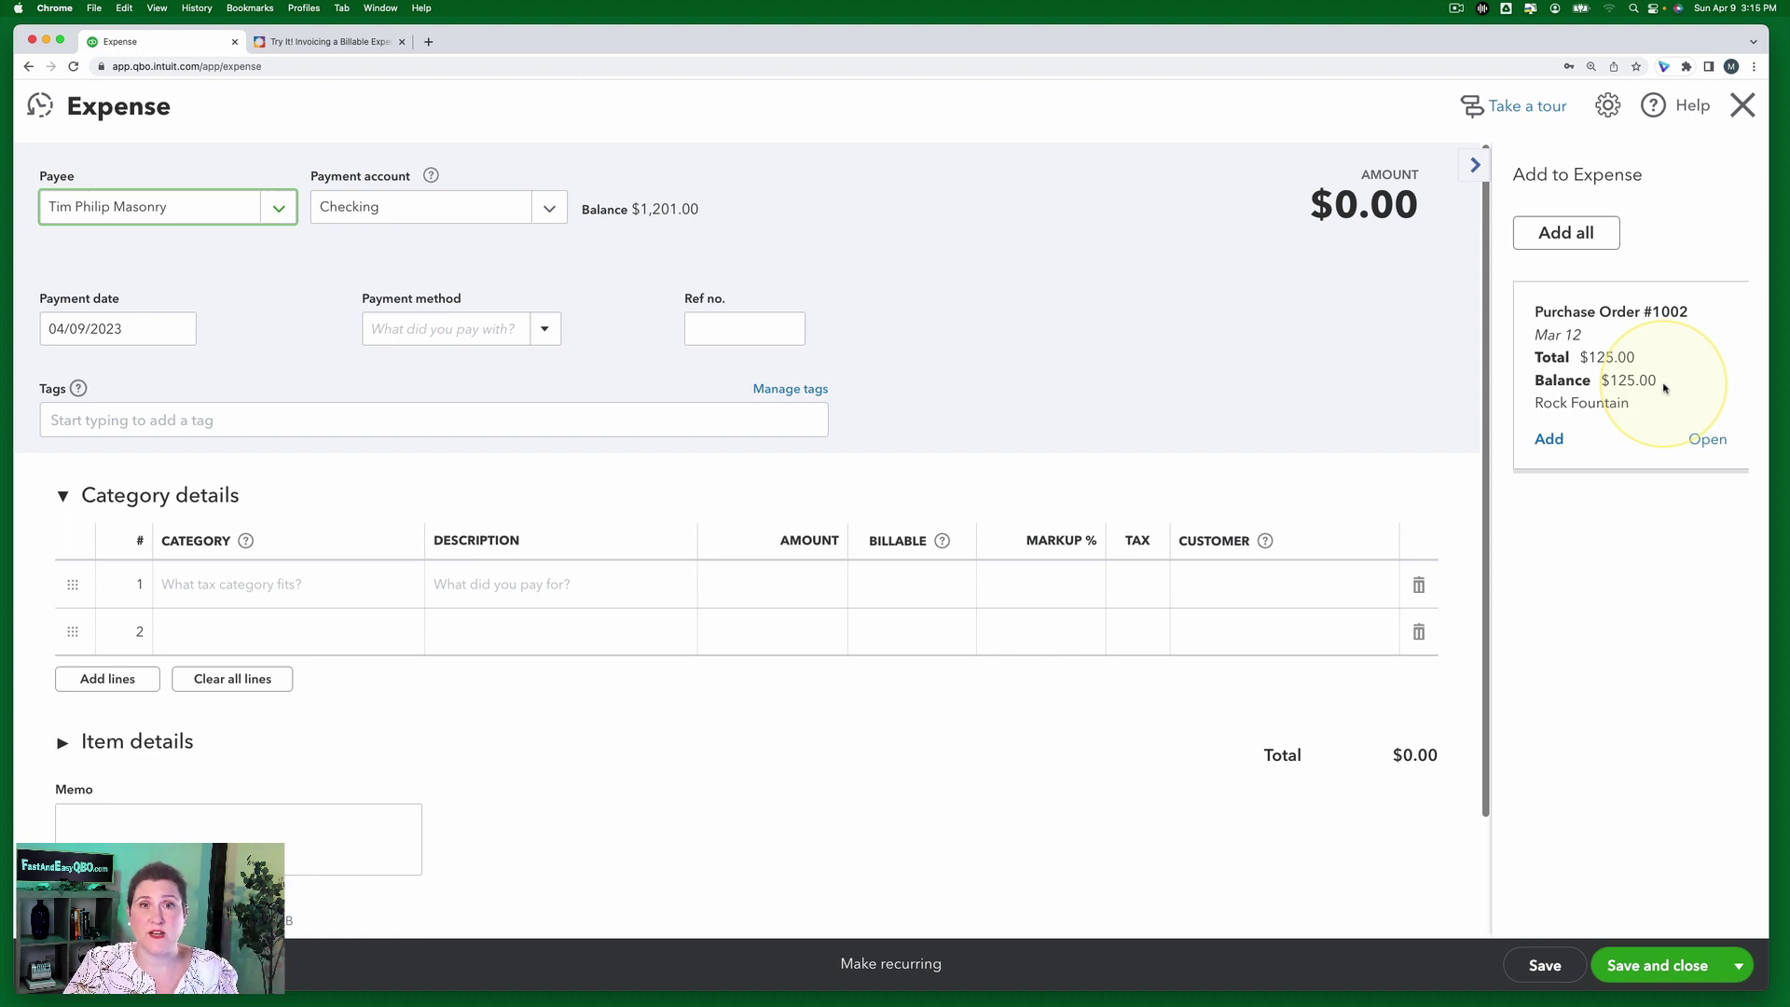
click(1551, 440)
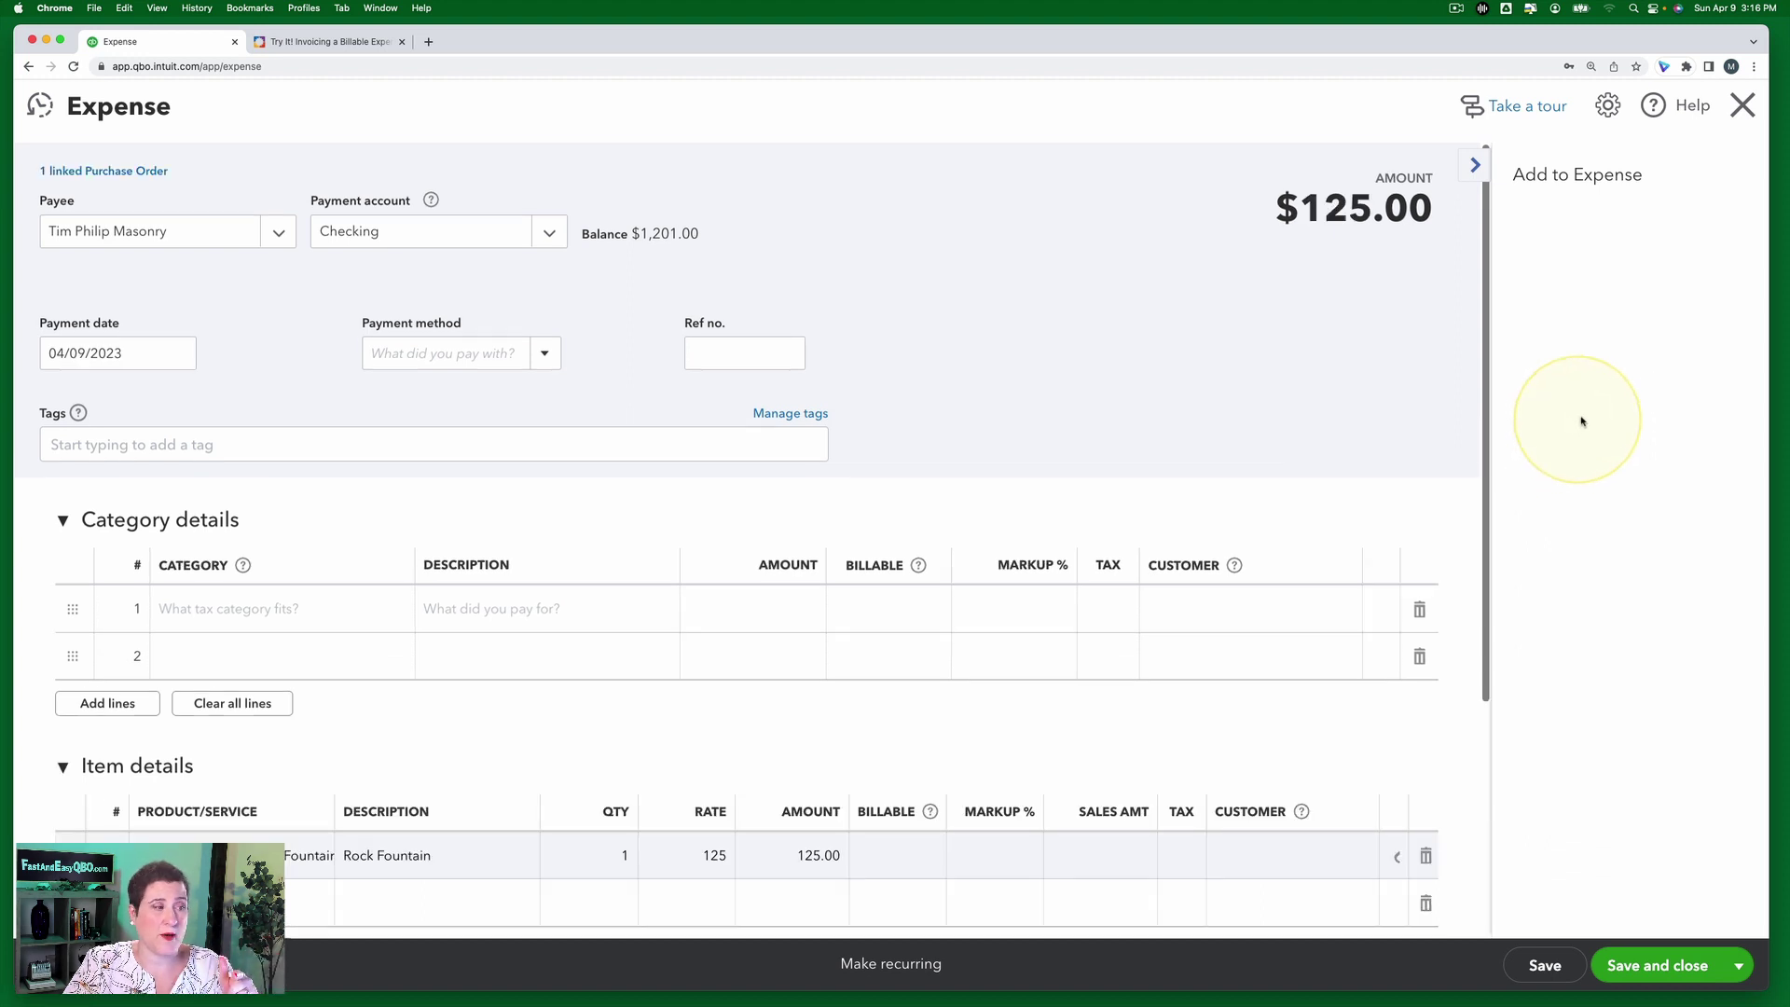
scroll(900, 548, down, 2)
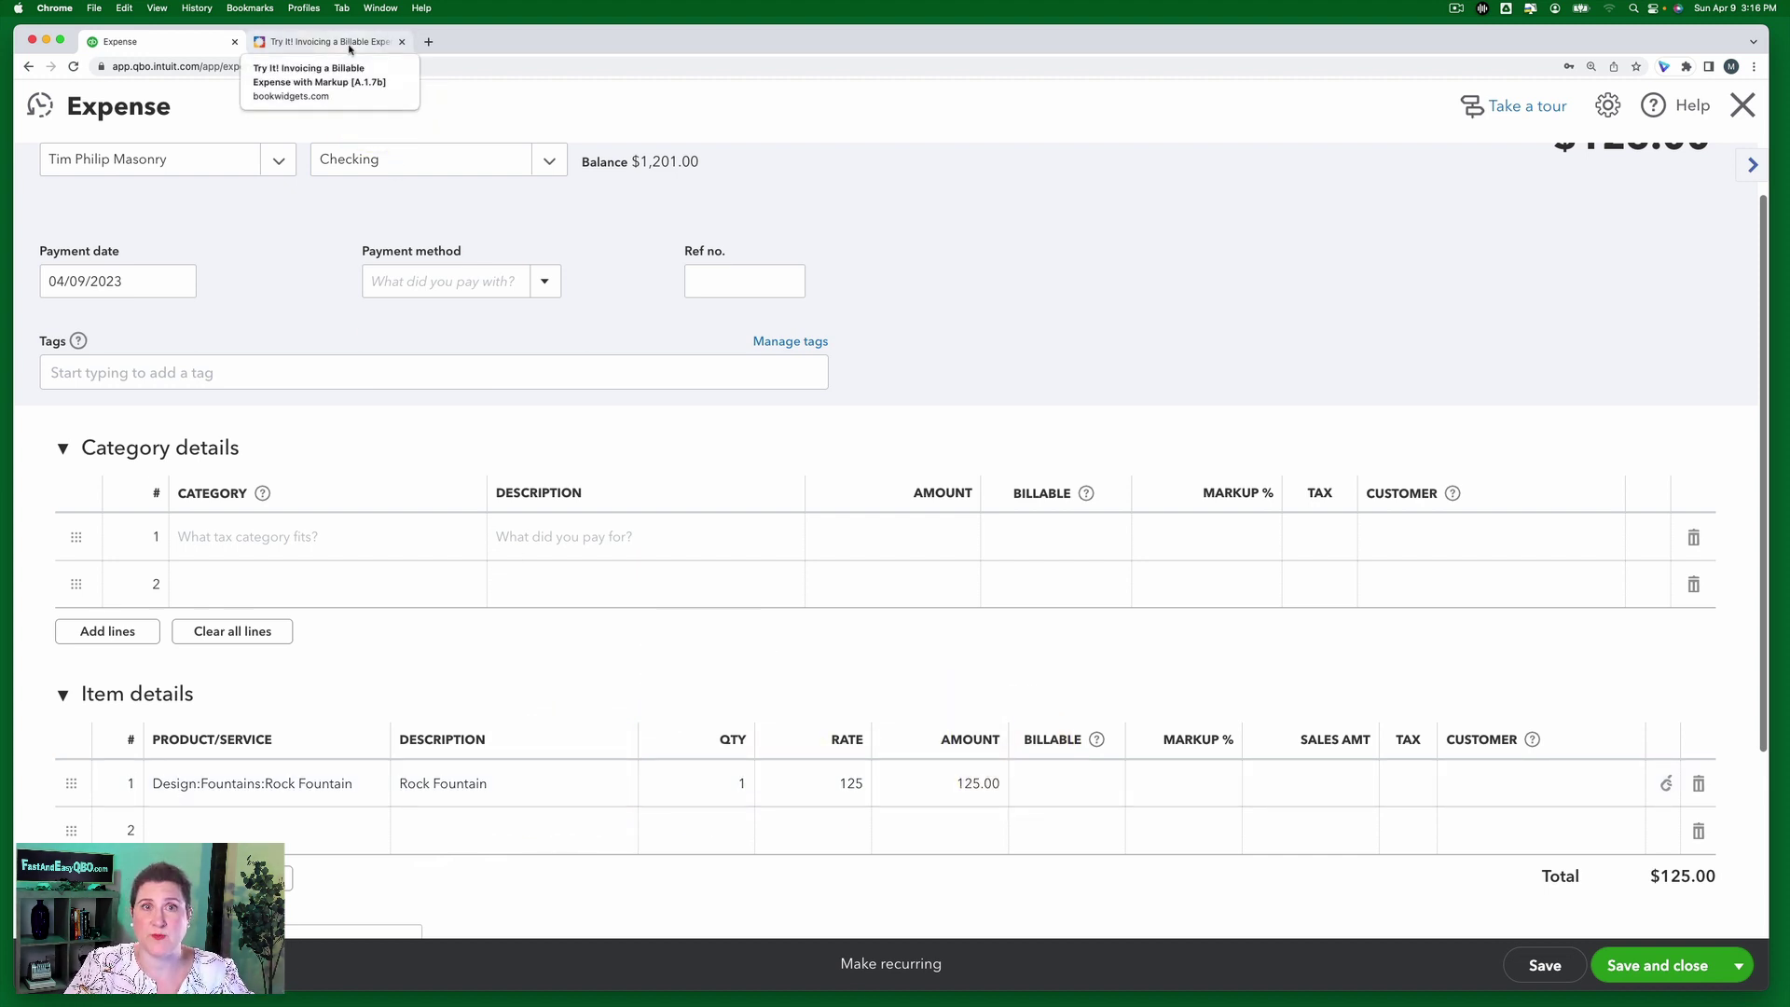
click(350, 48)
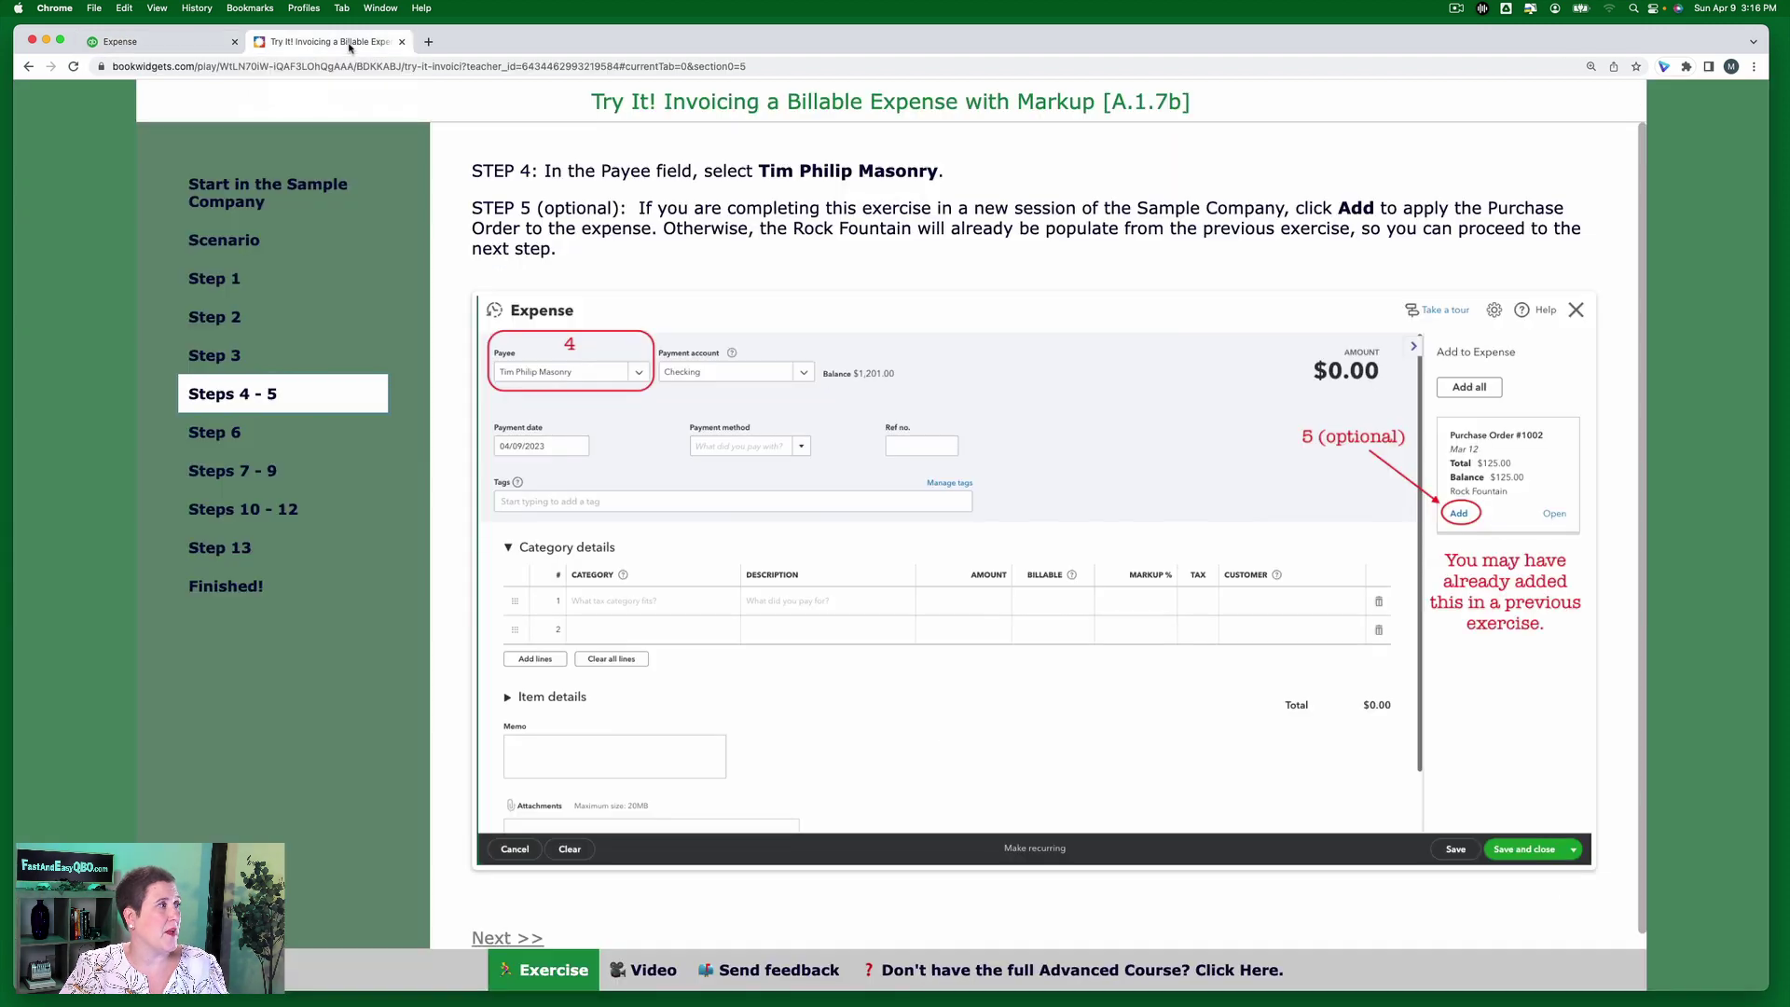
- Make the Rock Fountain line billable to the exercise's customer, giving $275.00 at 120% markup
click(224, 440)
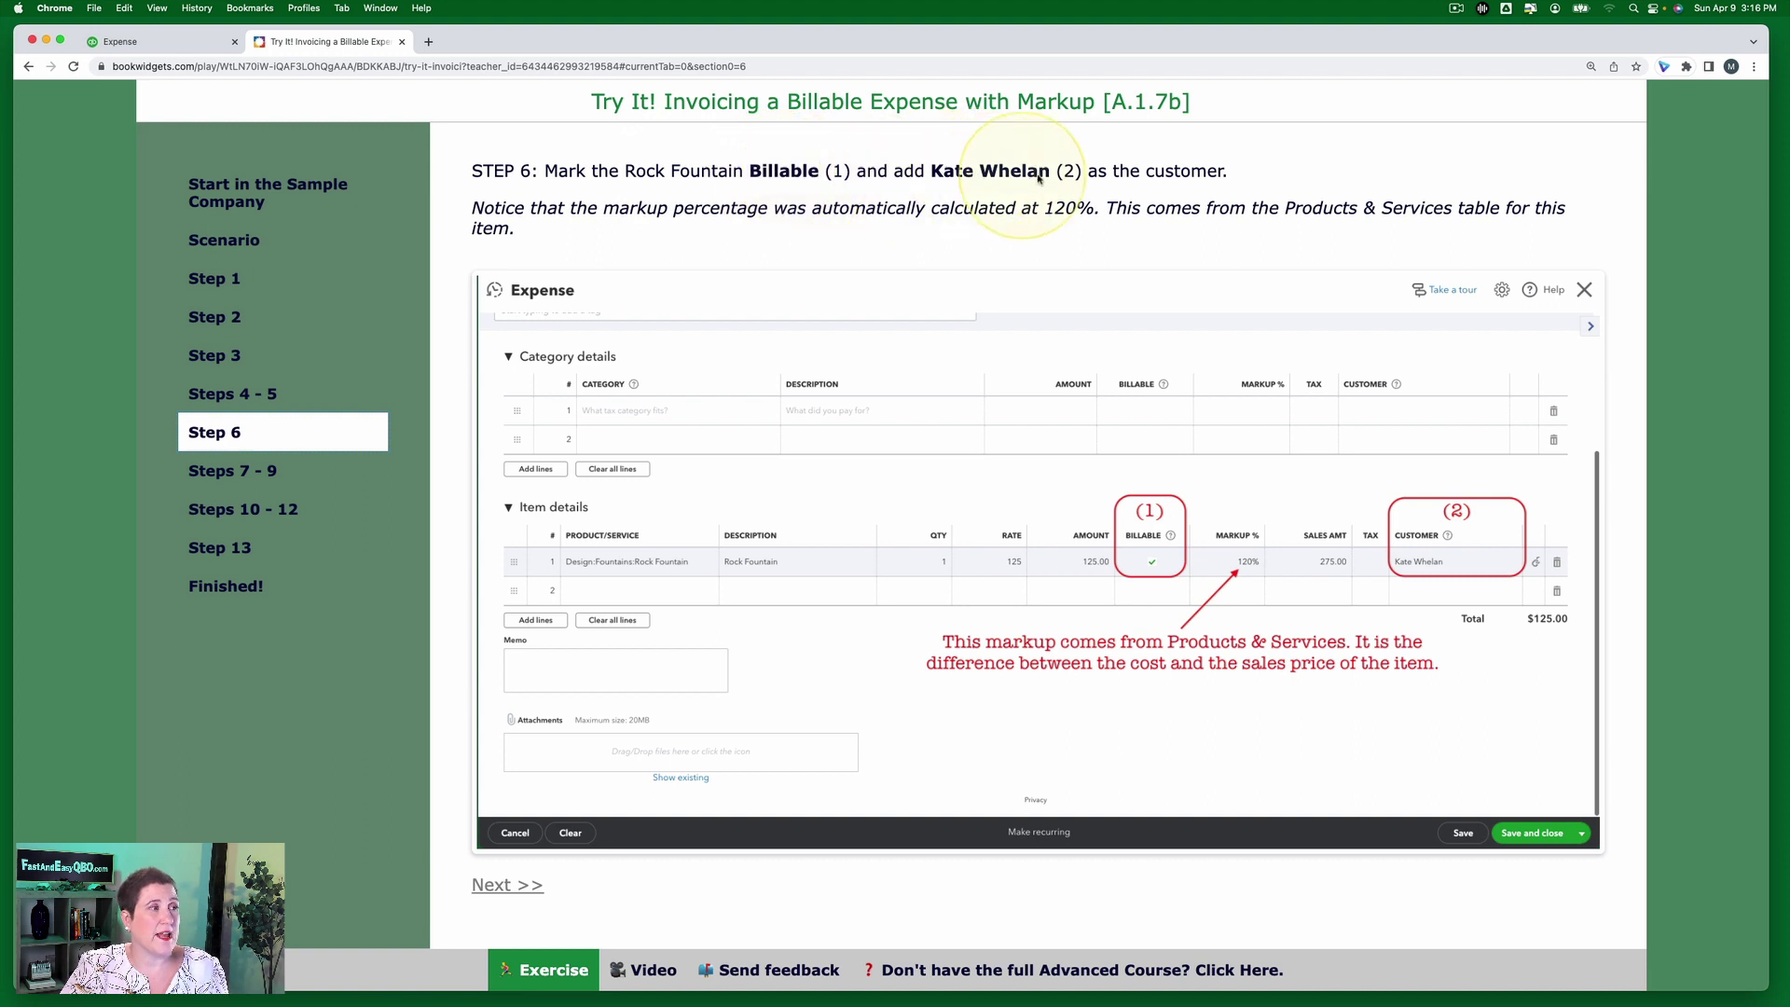
click(149, 41)
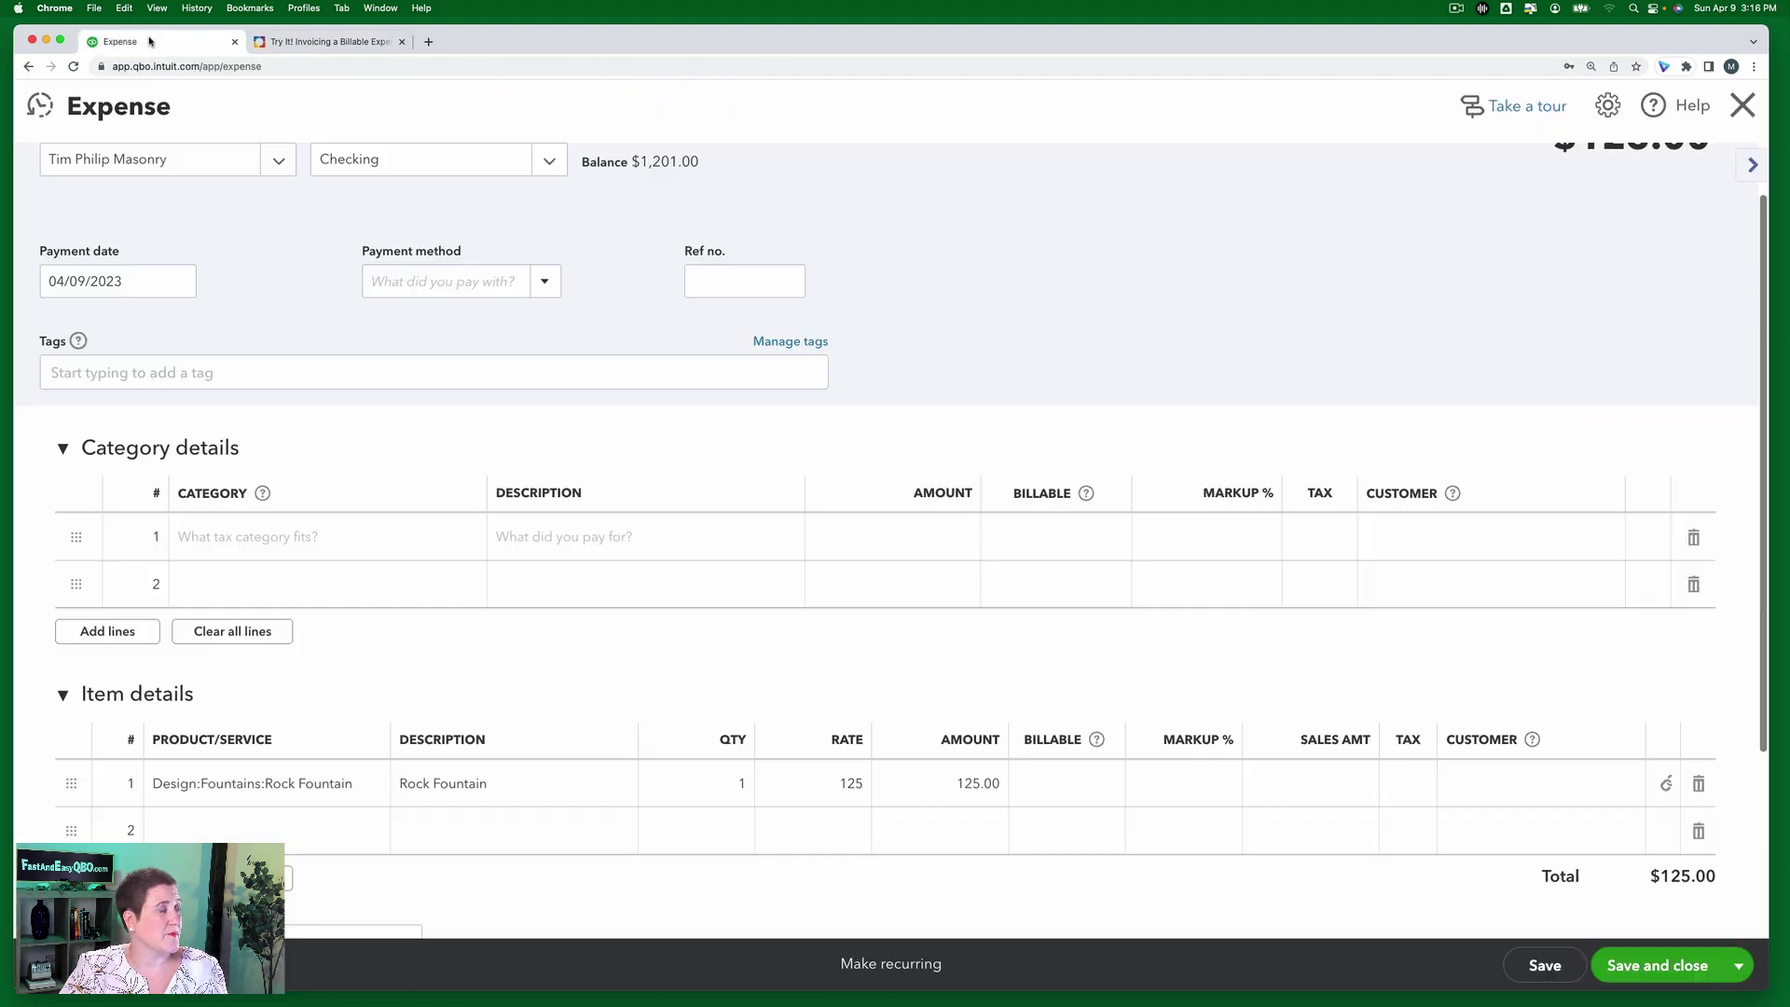
click(1055, 784)
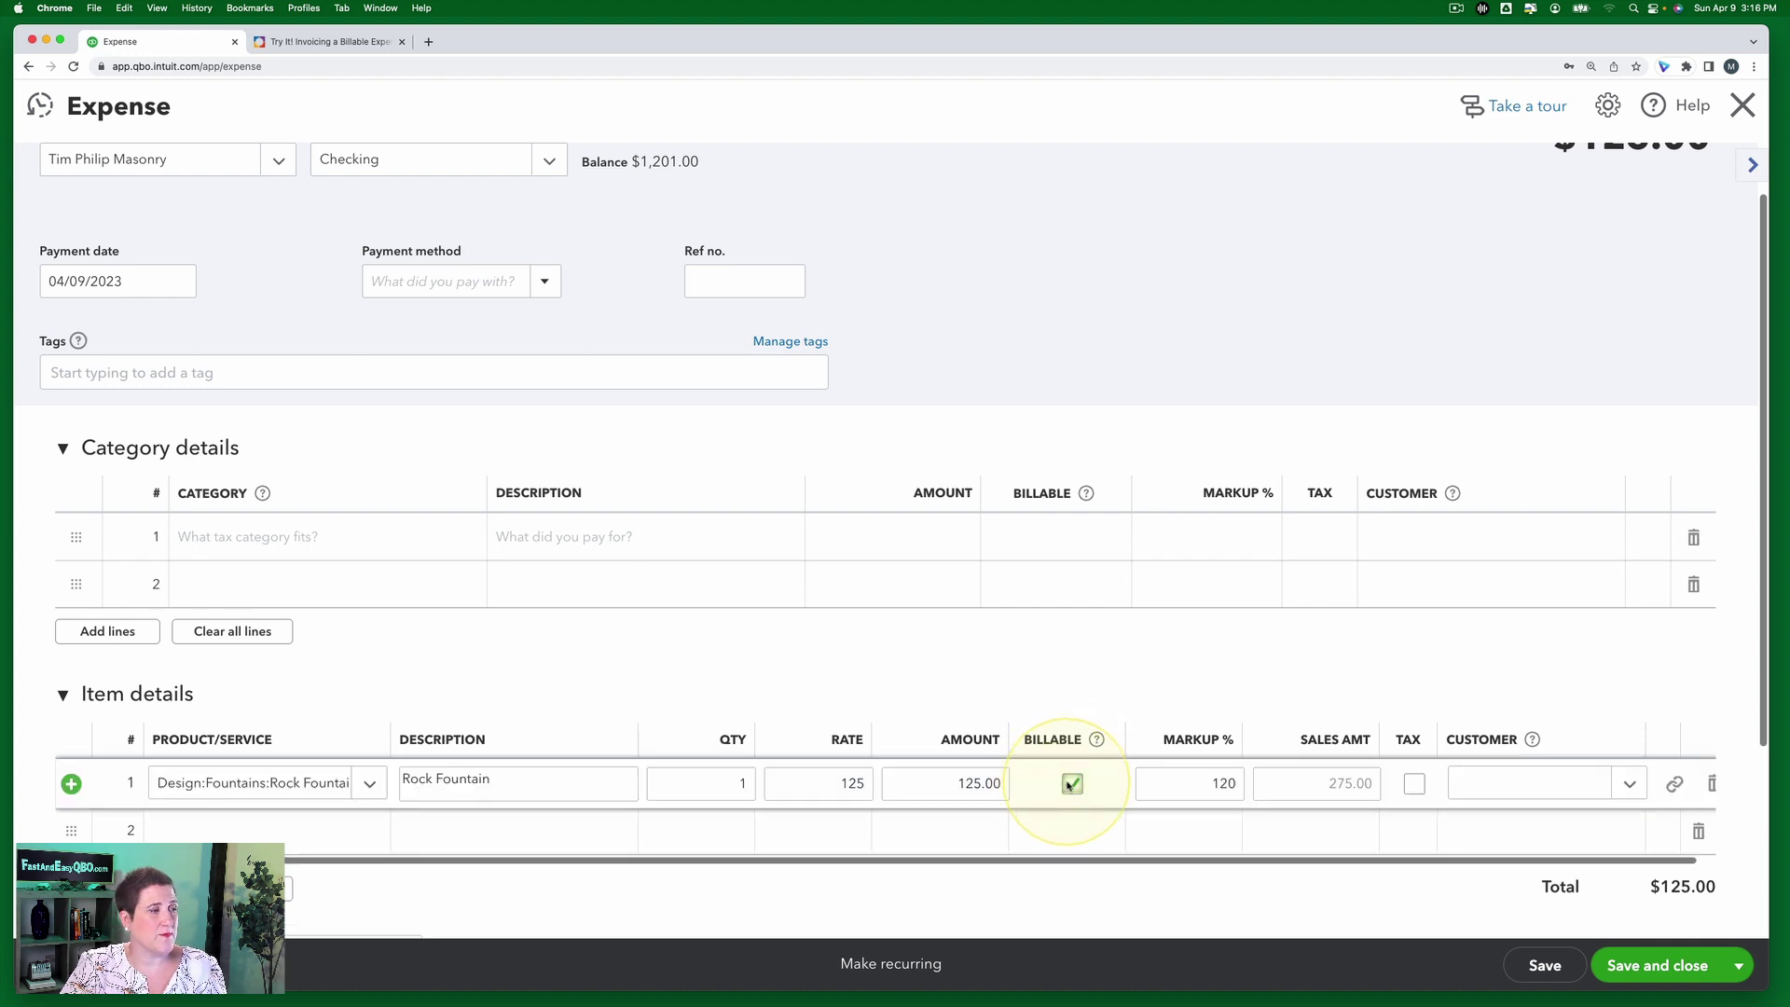
click(1492, 785)
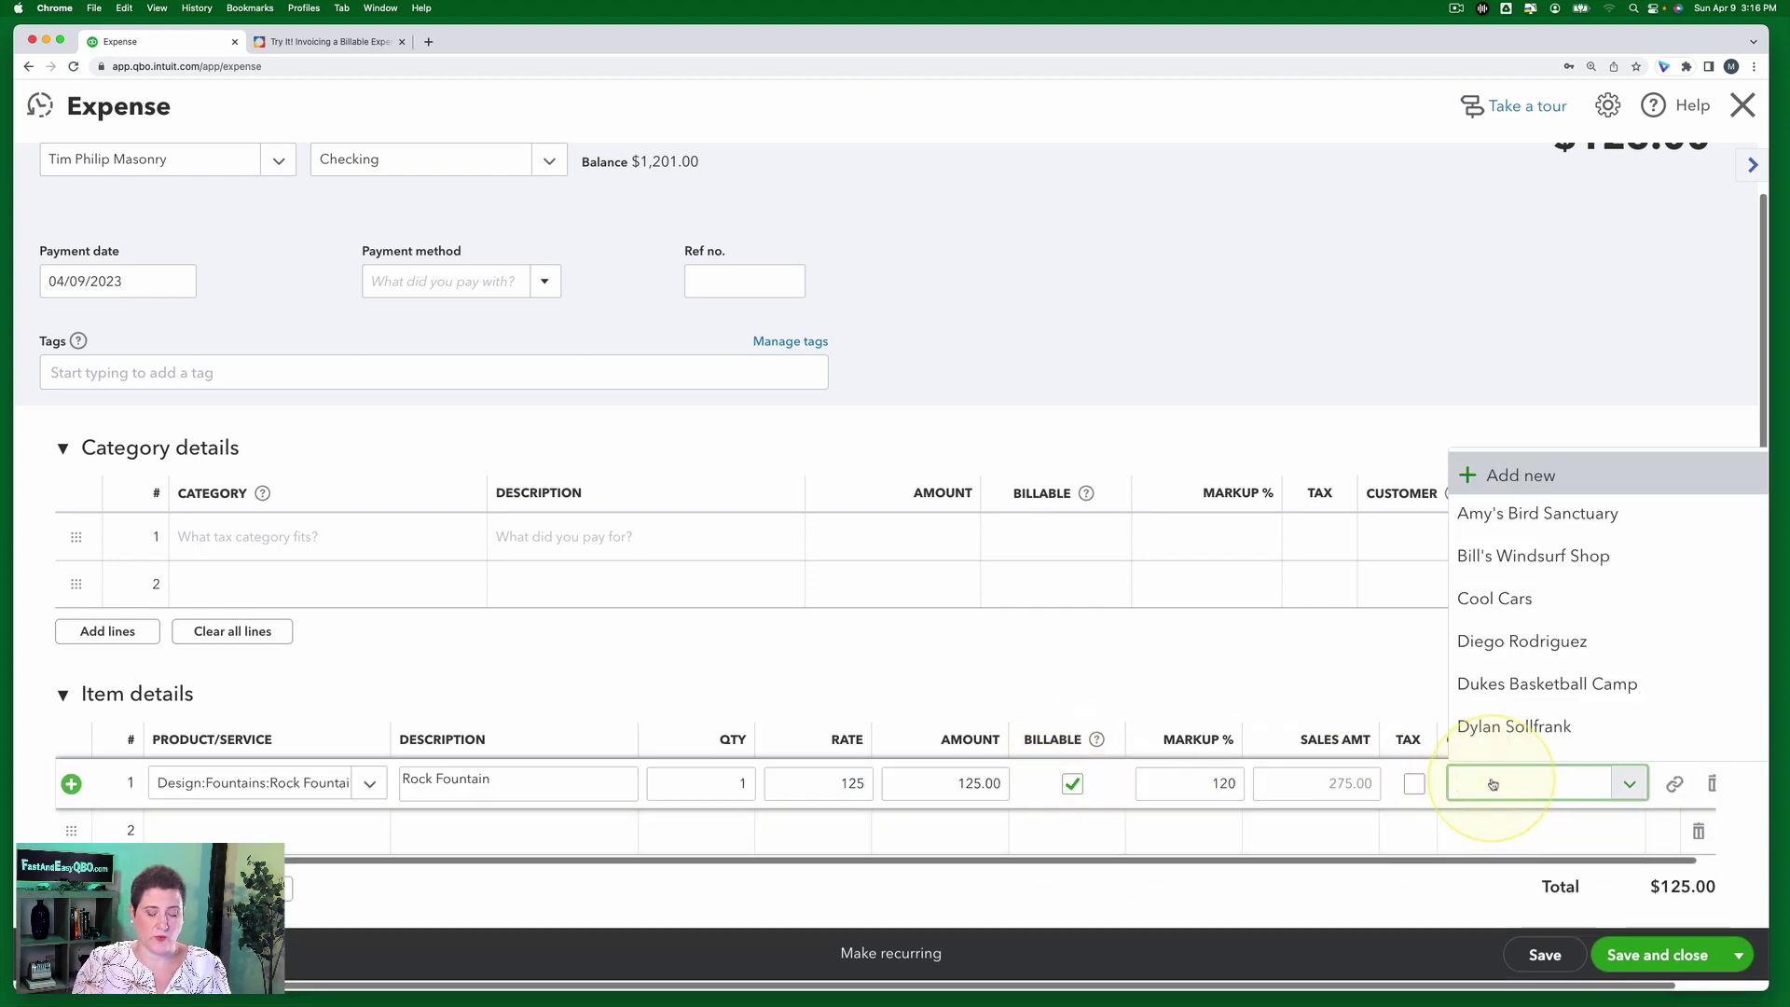
text(Kate)
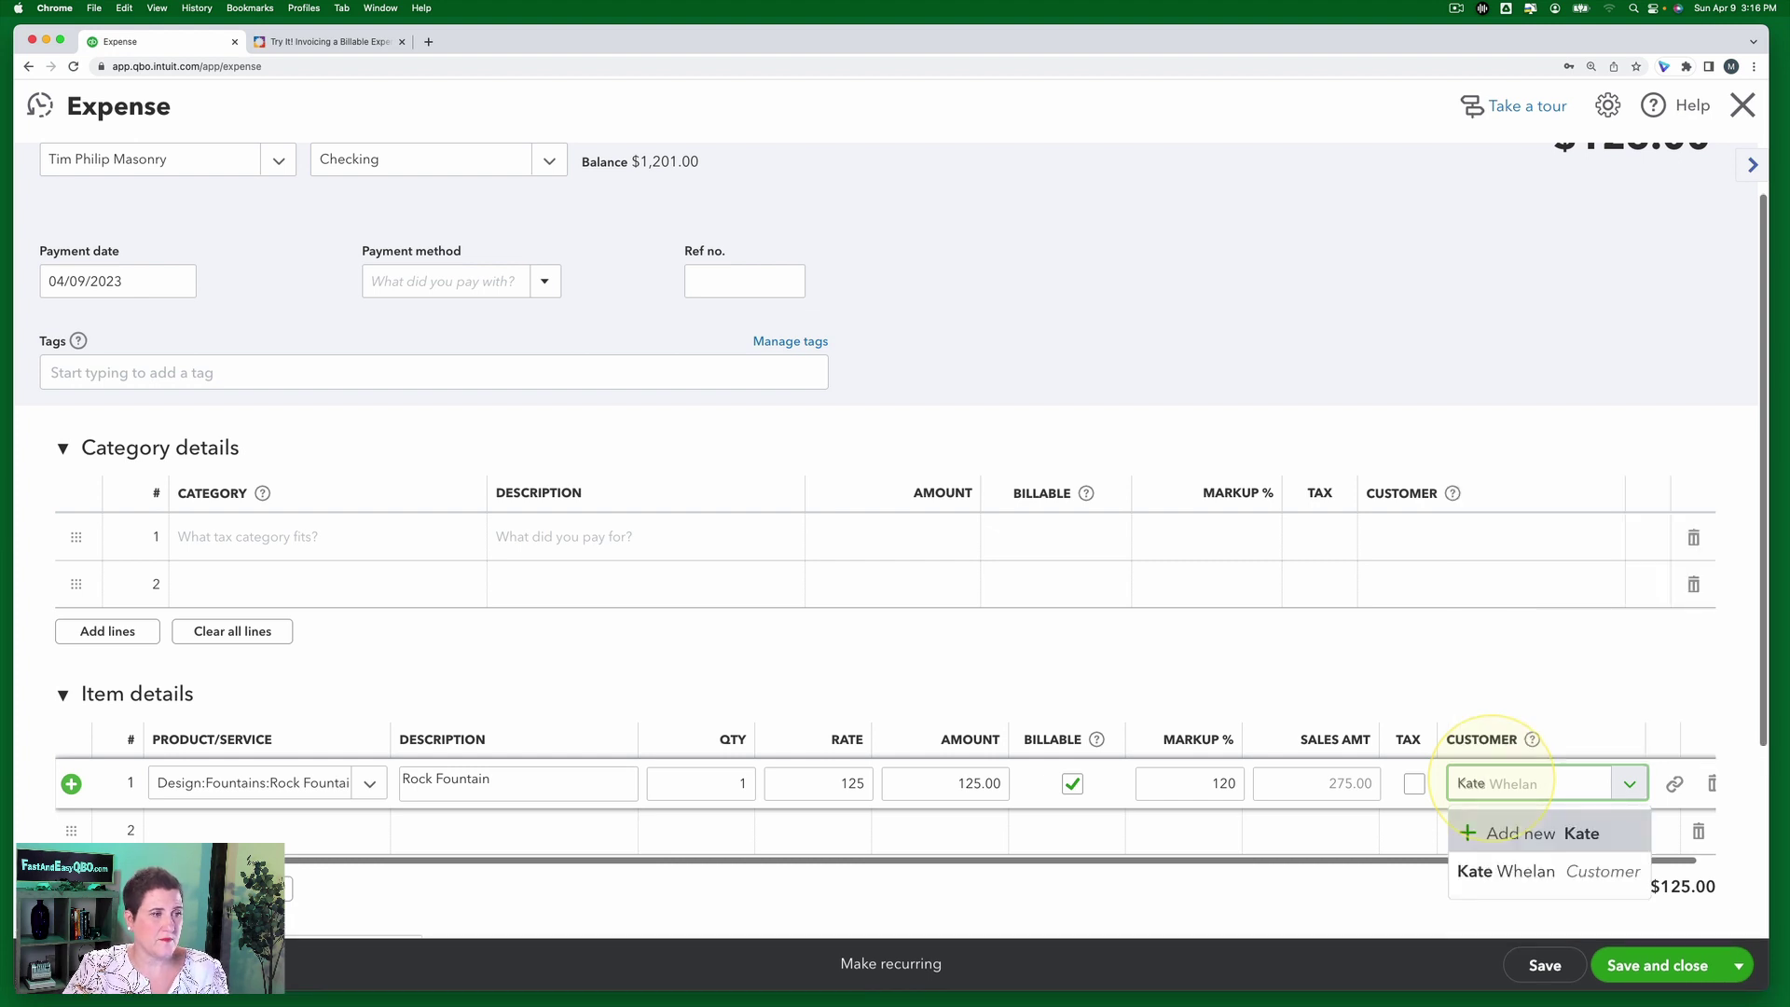
click(1538, 875)
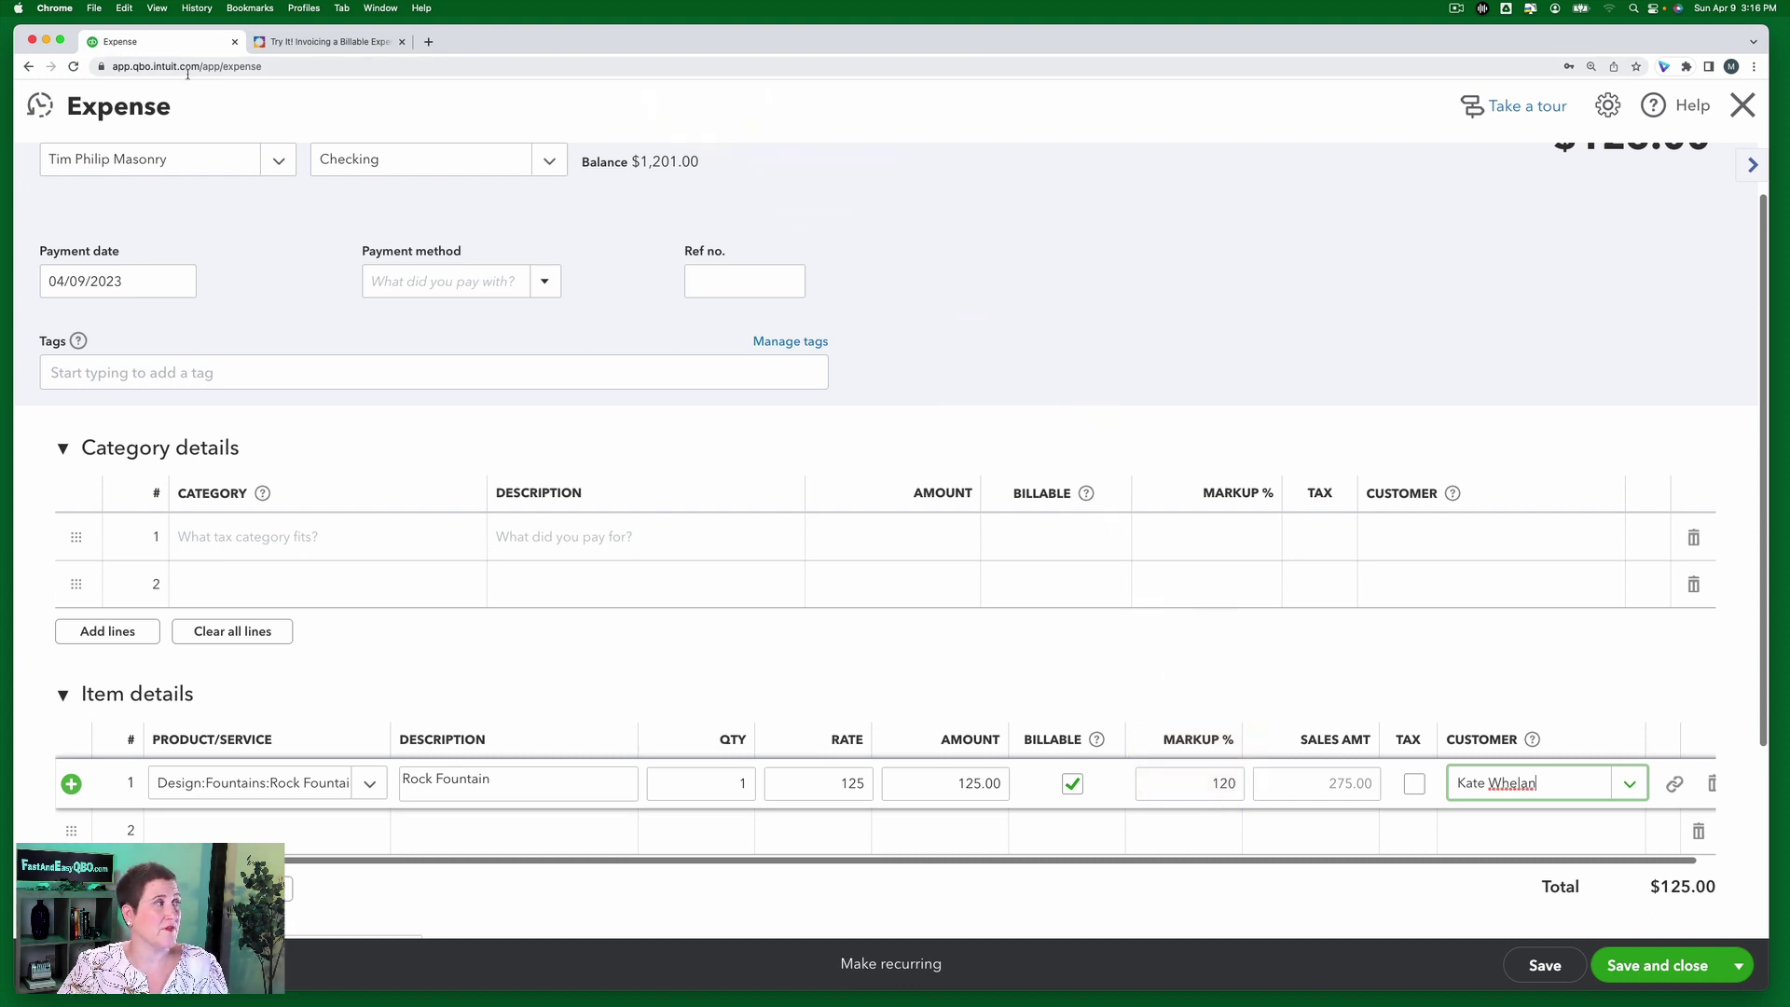
- Duplicate the Expense browser tab to get a second, blank expense form
right_click(163, 43)
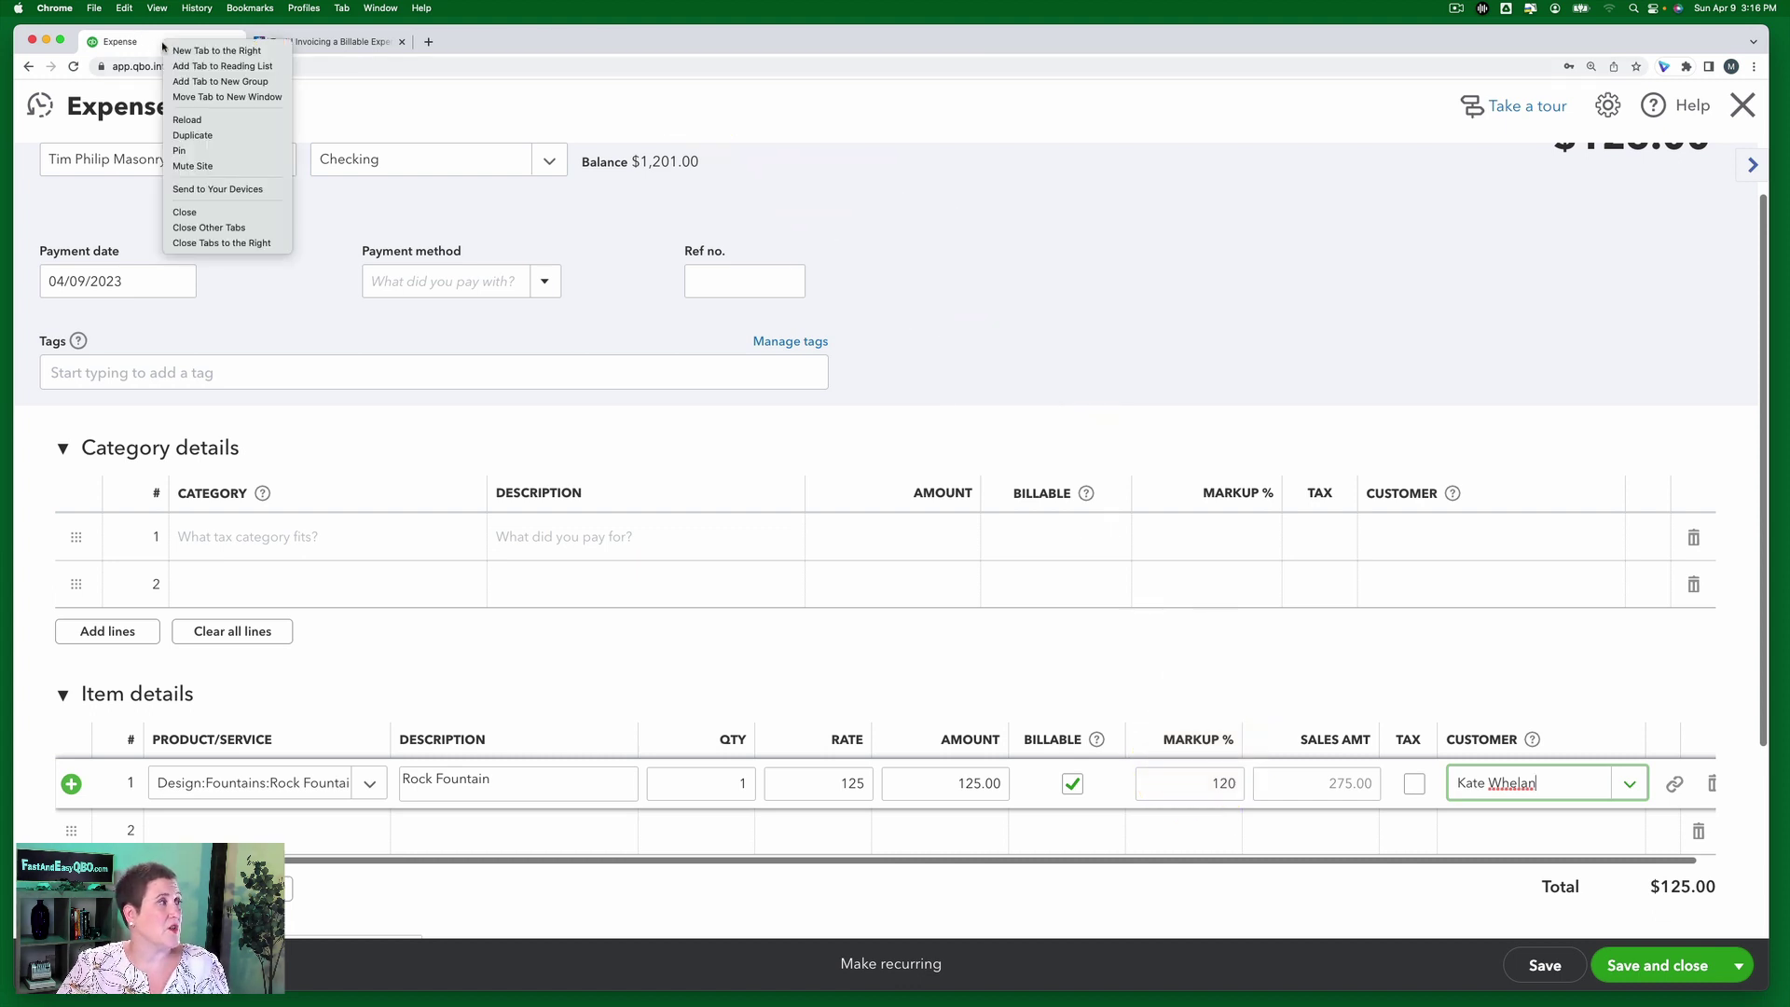
click(202, 138)
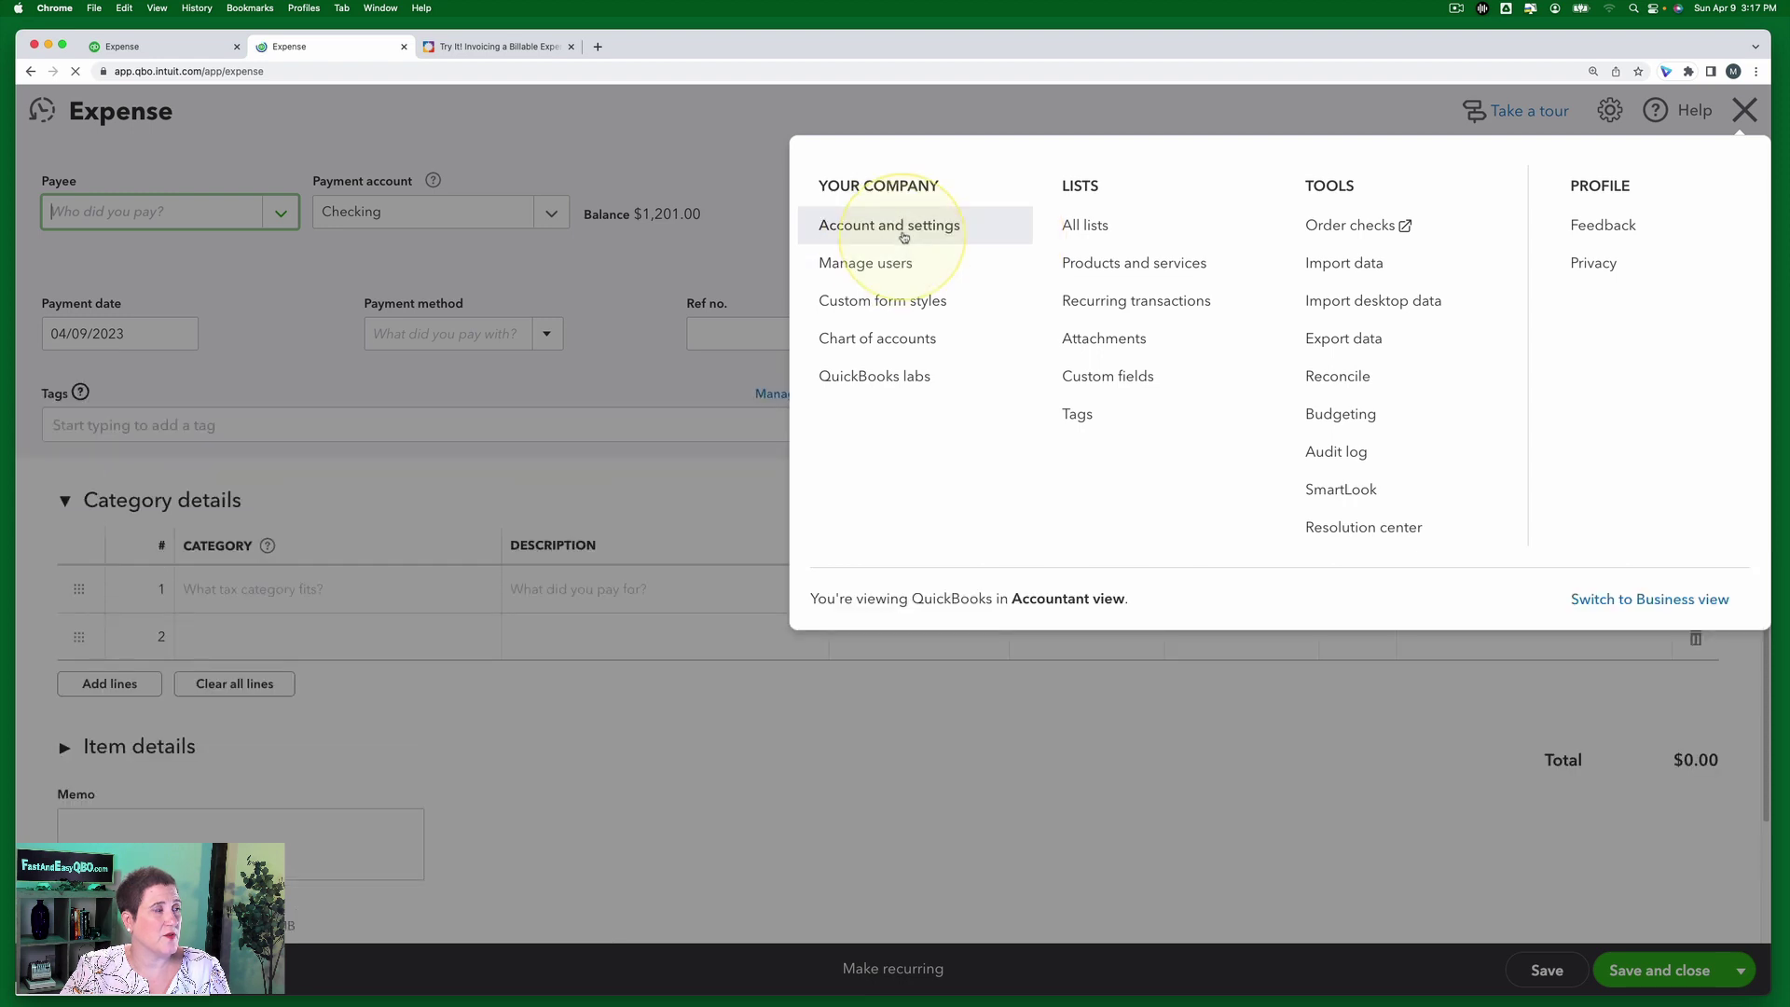
- In Products and Services, check that Rock Fountain is priced 275 and costs 125
click(1116, 268)
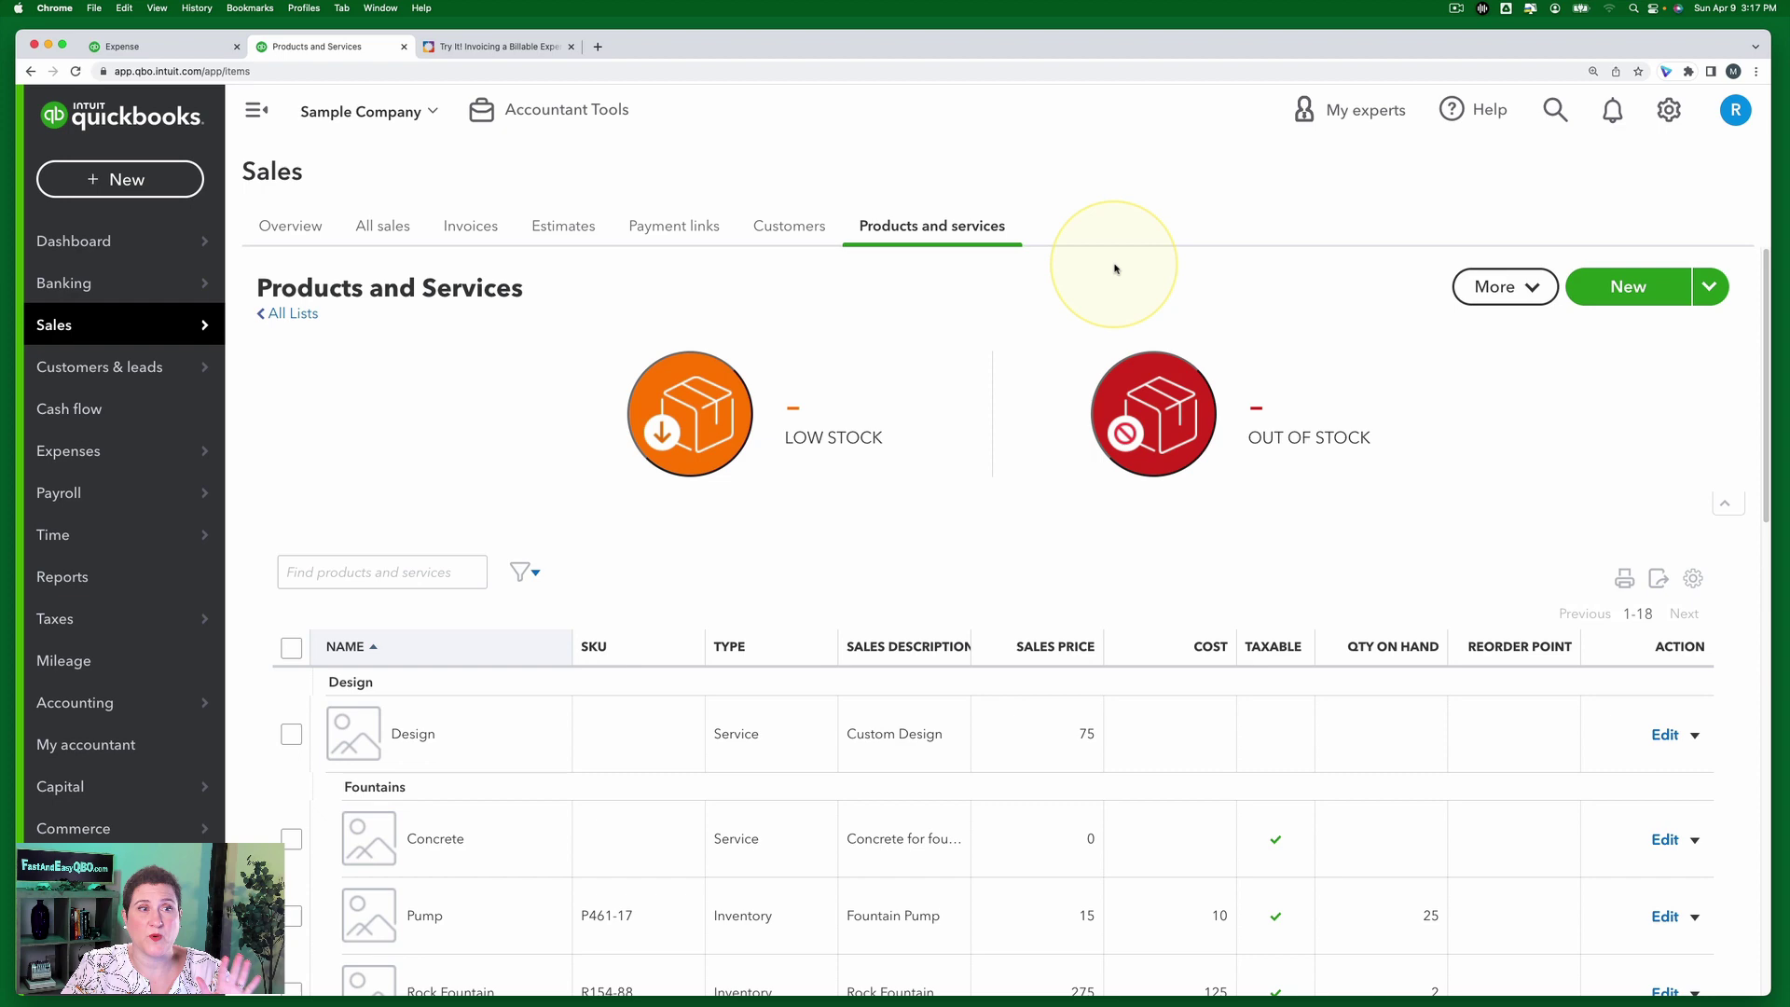
scroll(1026, 560, down, 5)
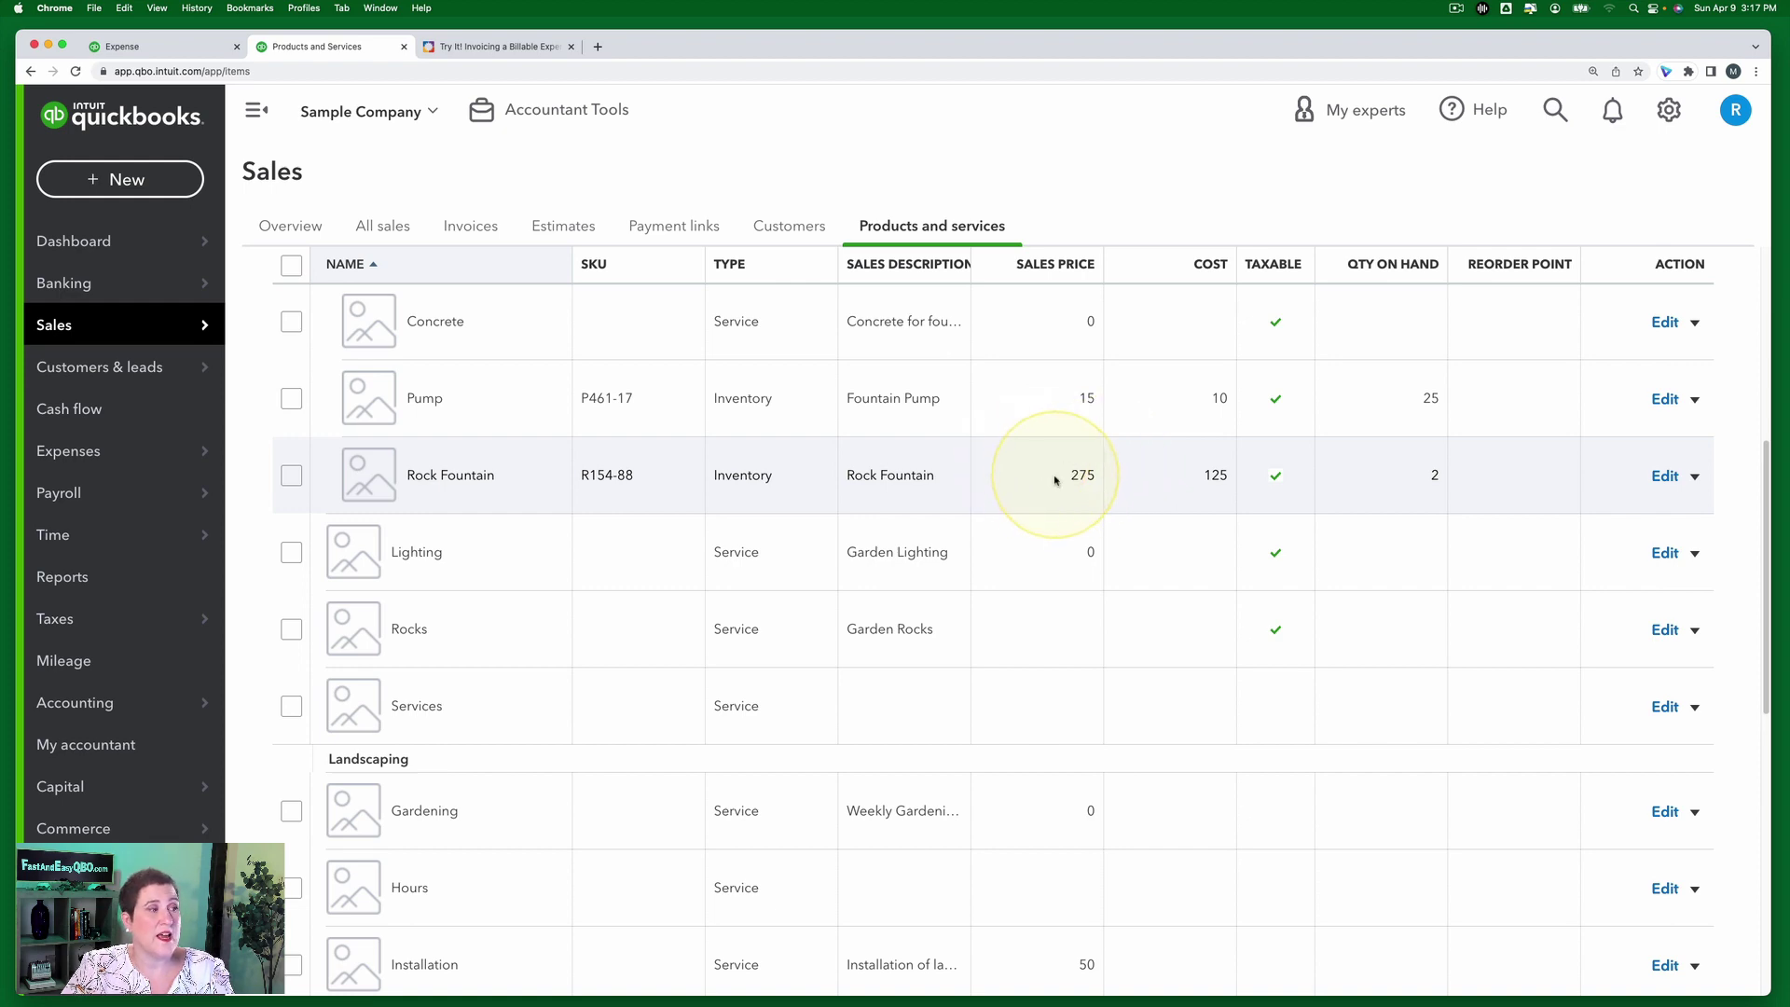
click(1665, 477)
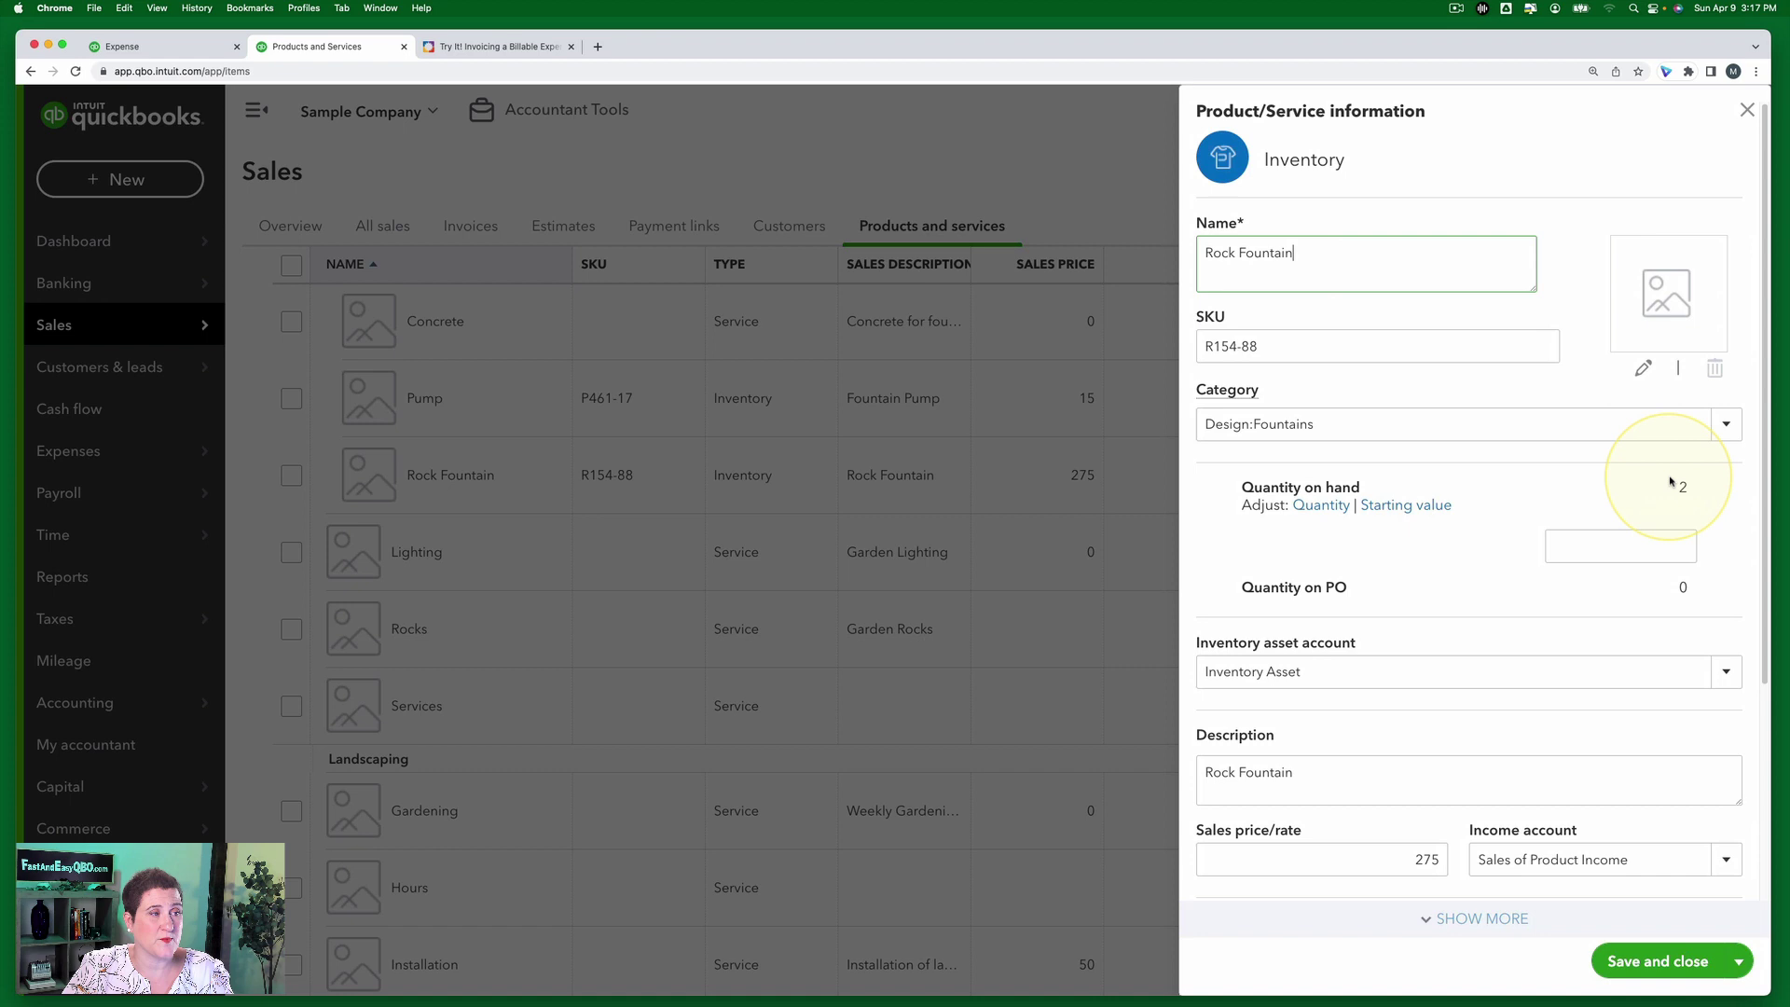
scroll(1530, 530, down, 4)
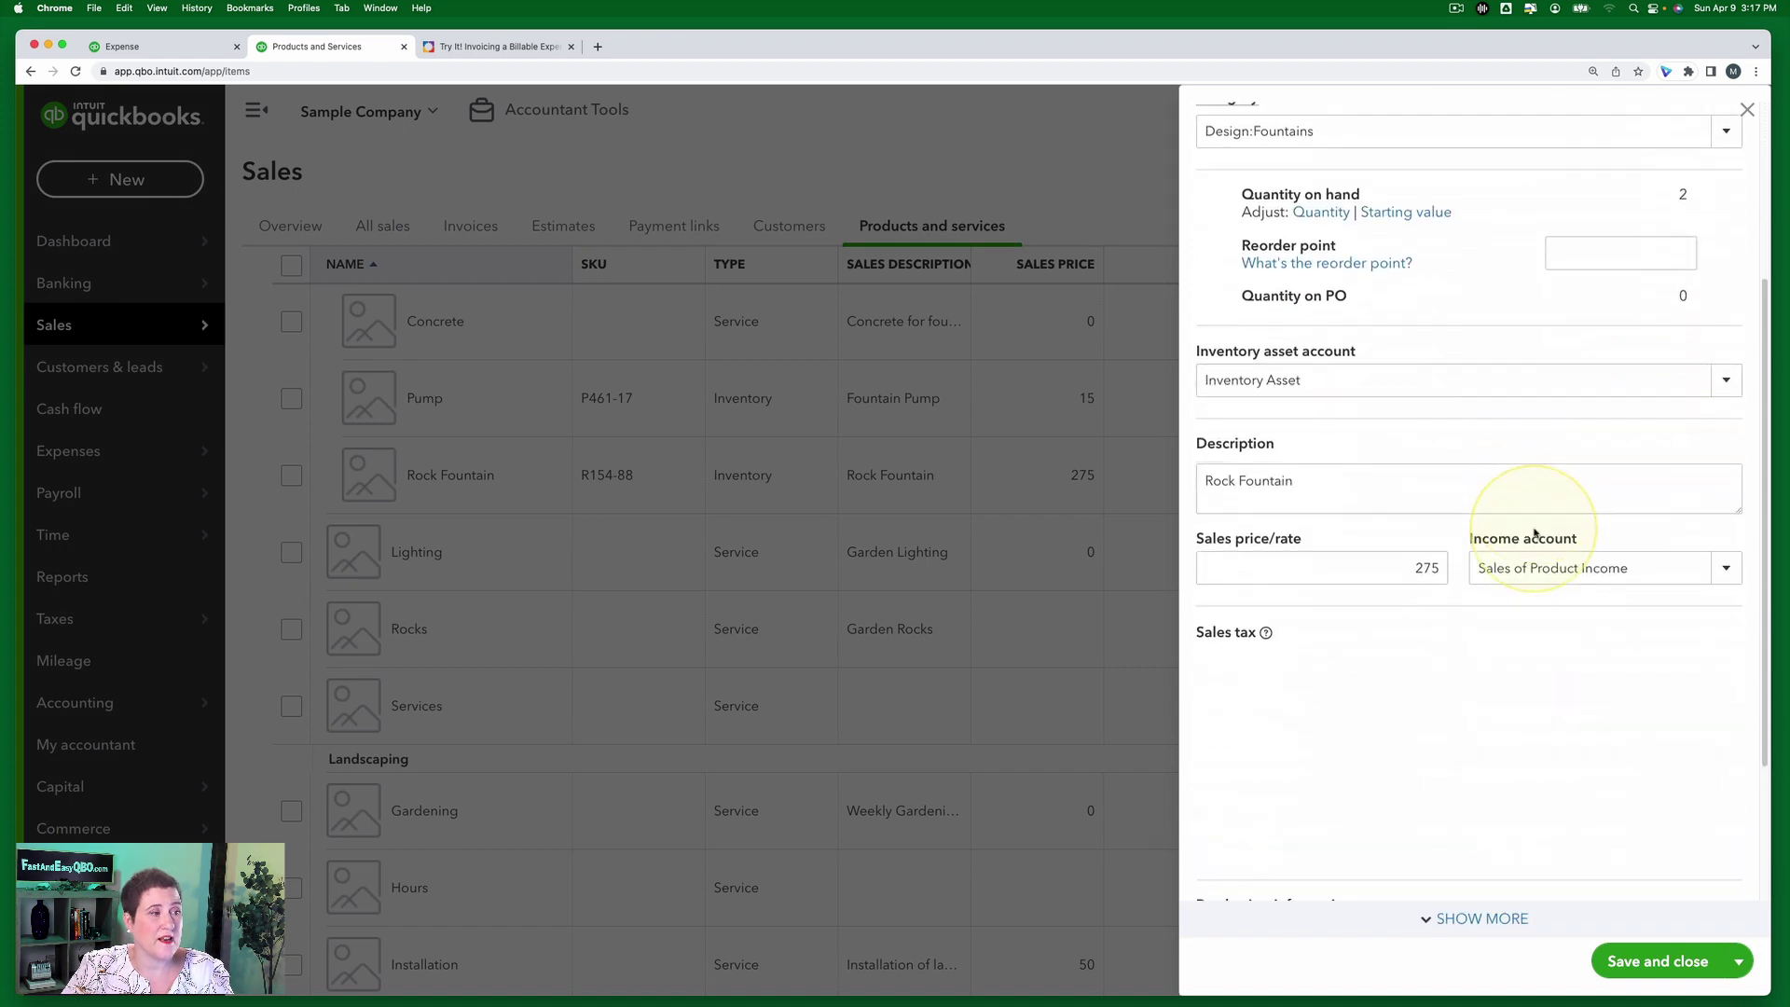
scroll(1464, 587, down, 1)
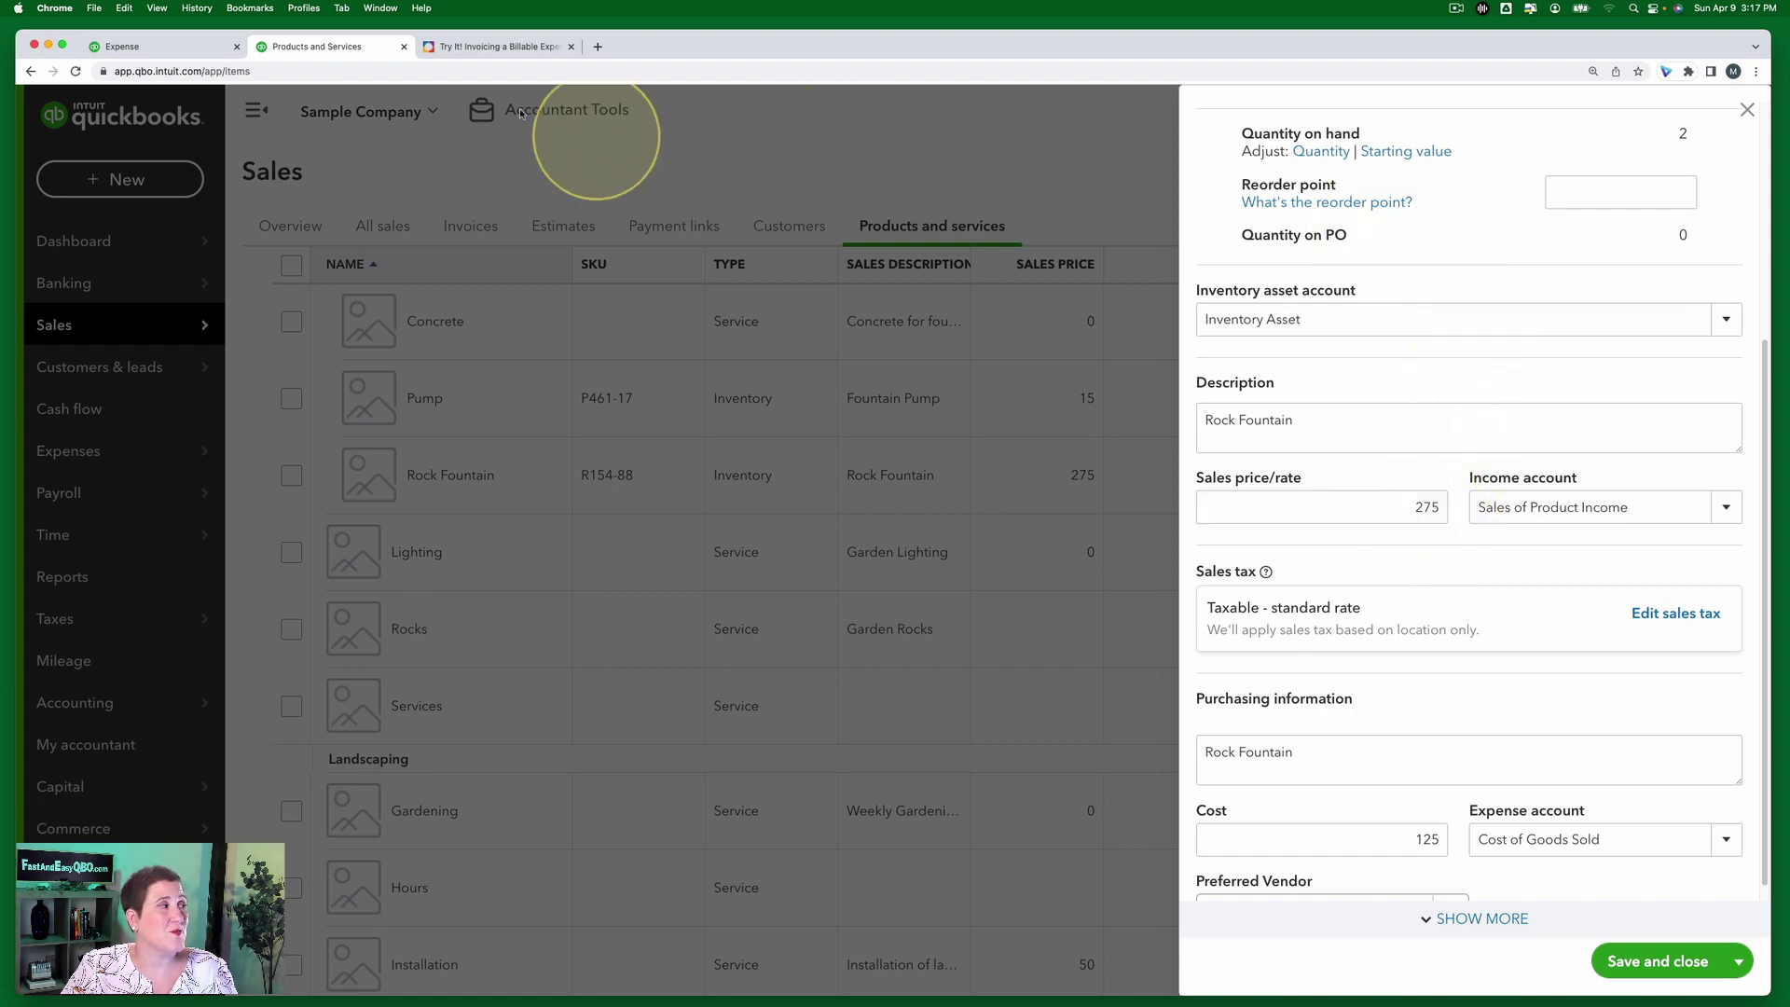
click(160, 56)
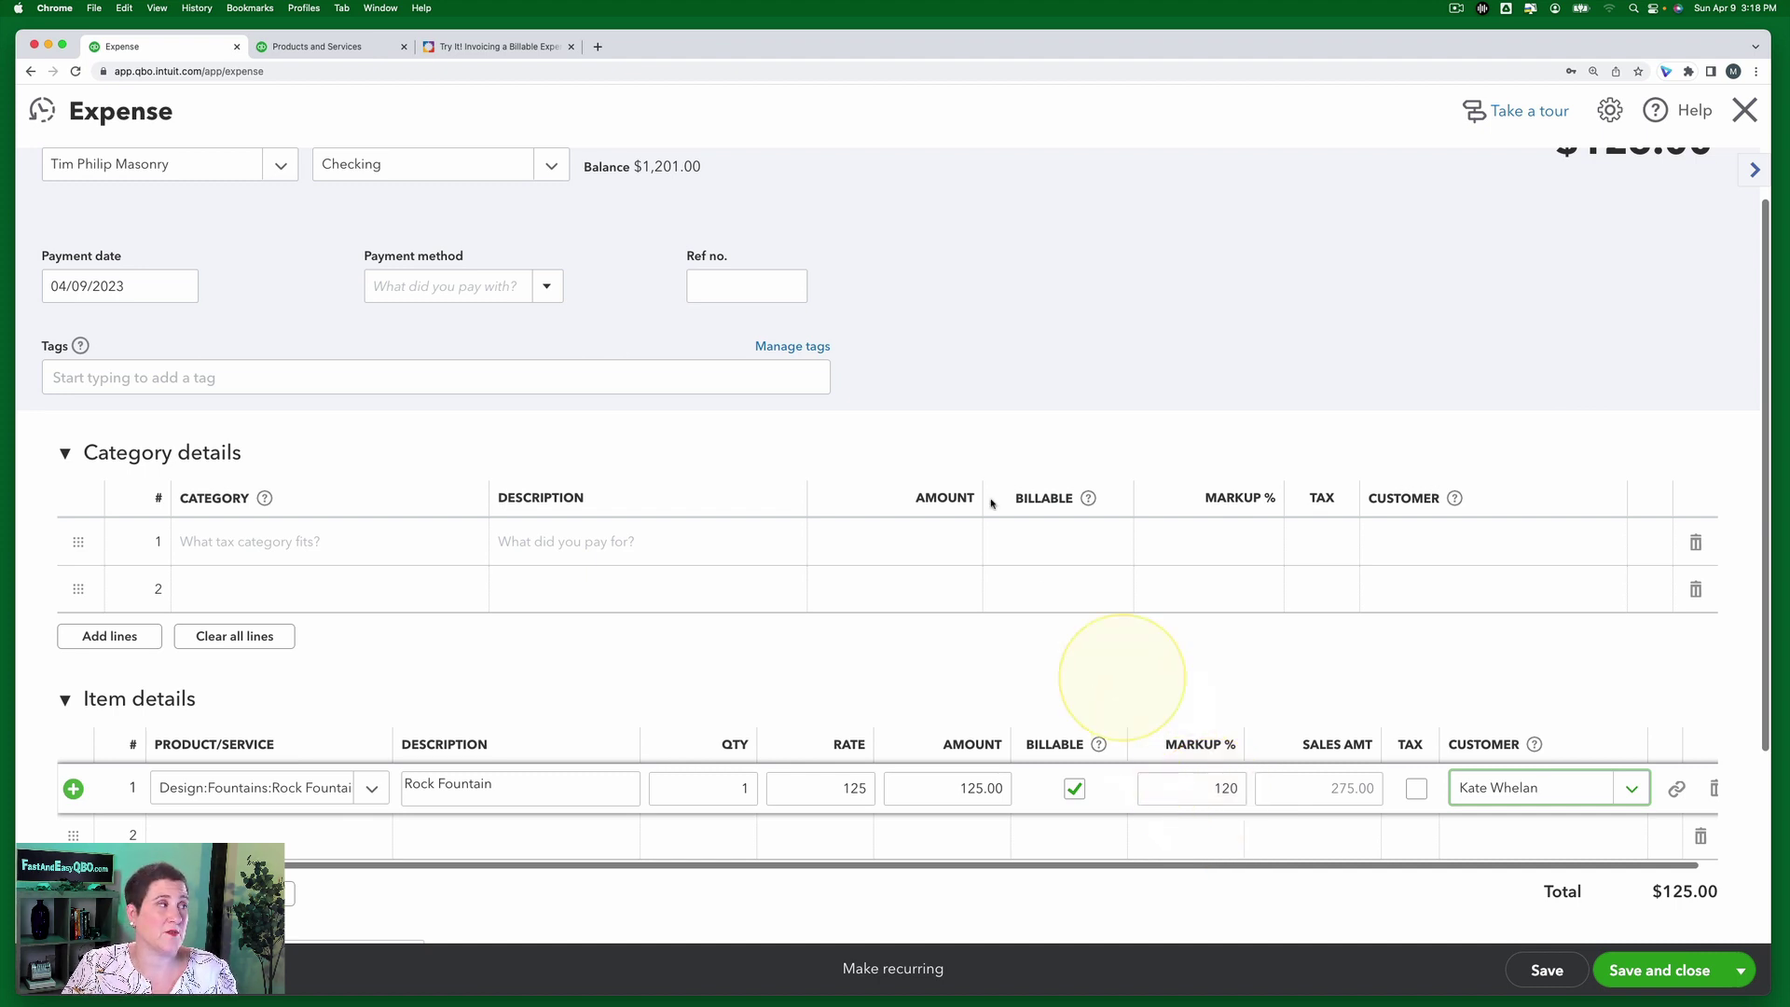
- Close Products and Services and read Steps 7–9 on recording the billable Cherub purchase
click(401, 48)
click(345, 53)
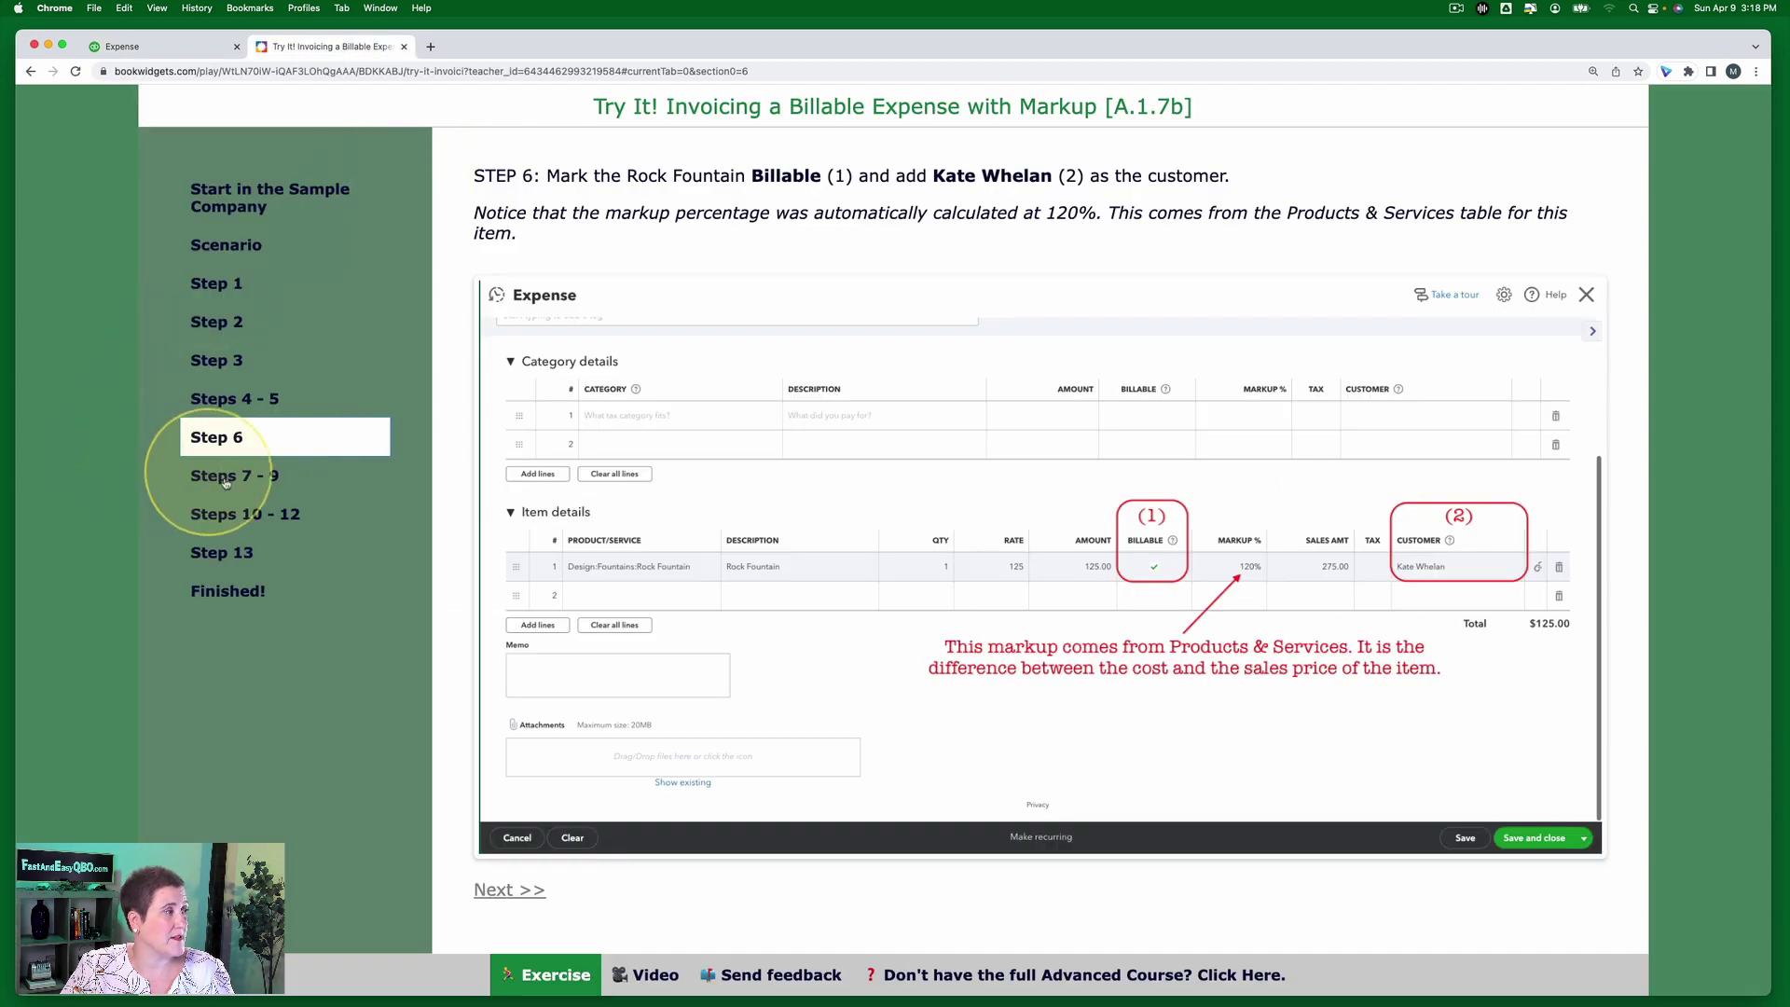
click(384, 472)
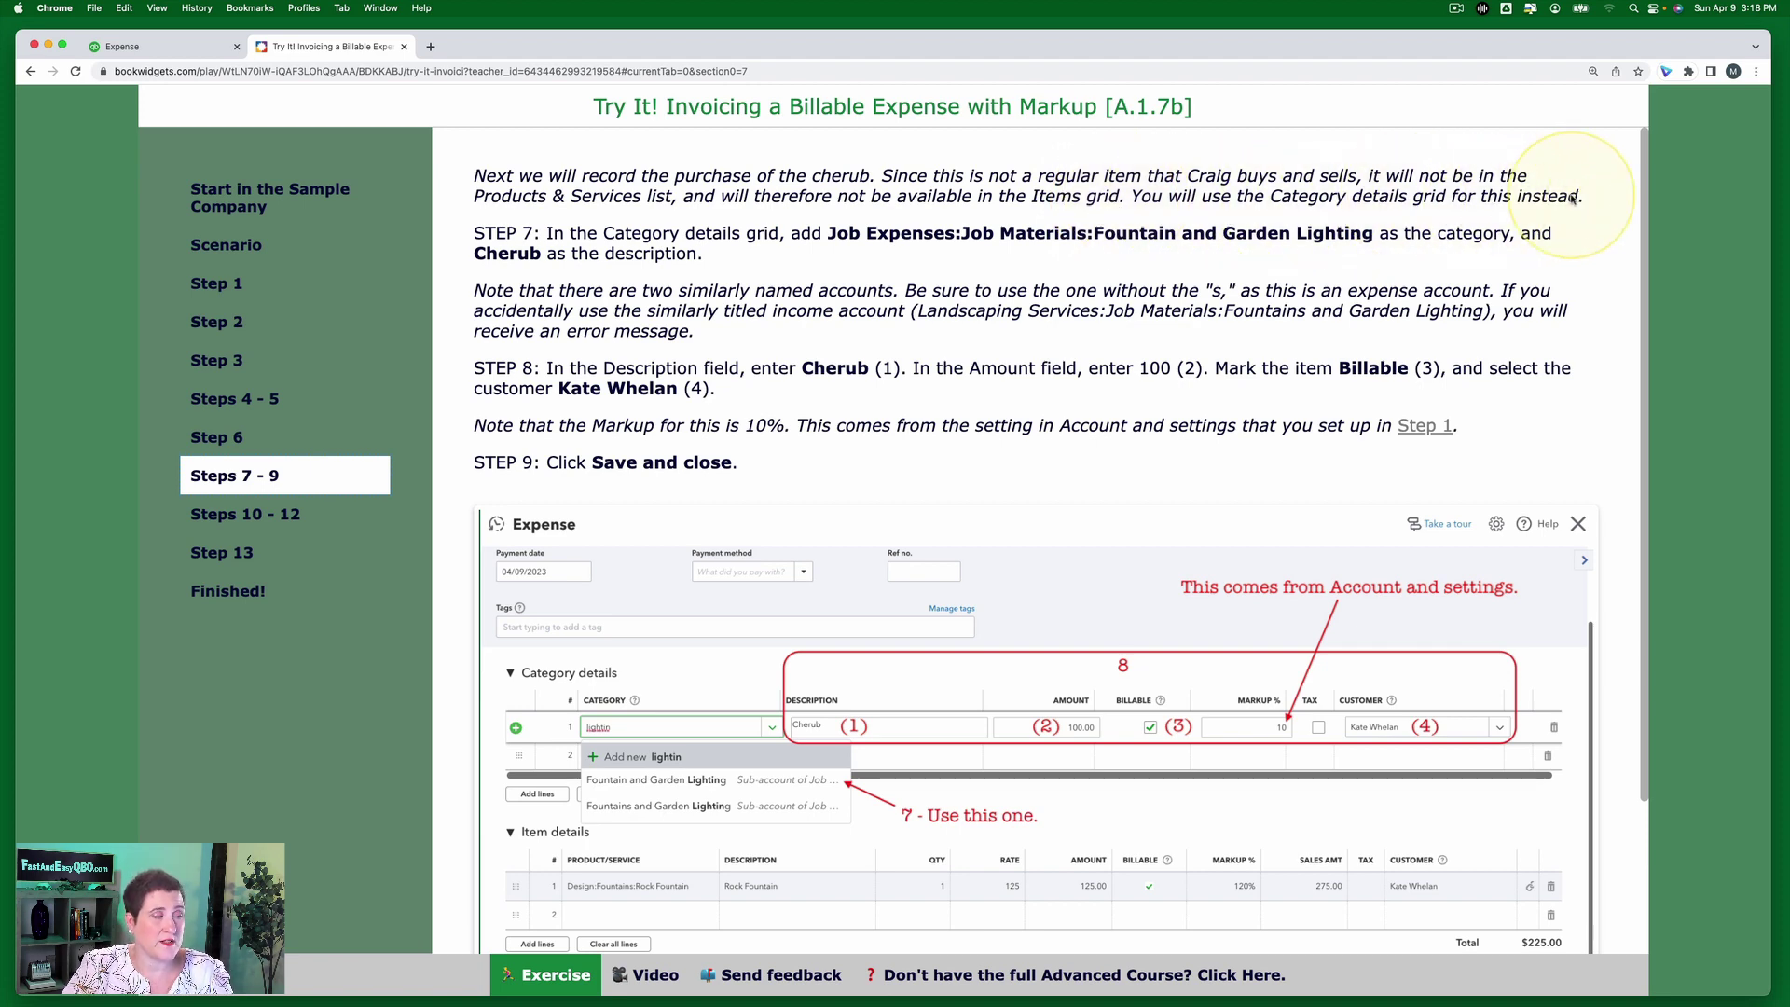
click(159, 49)
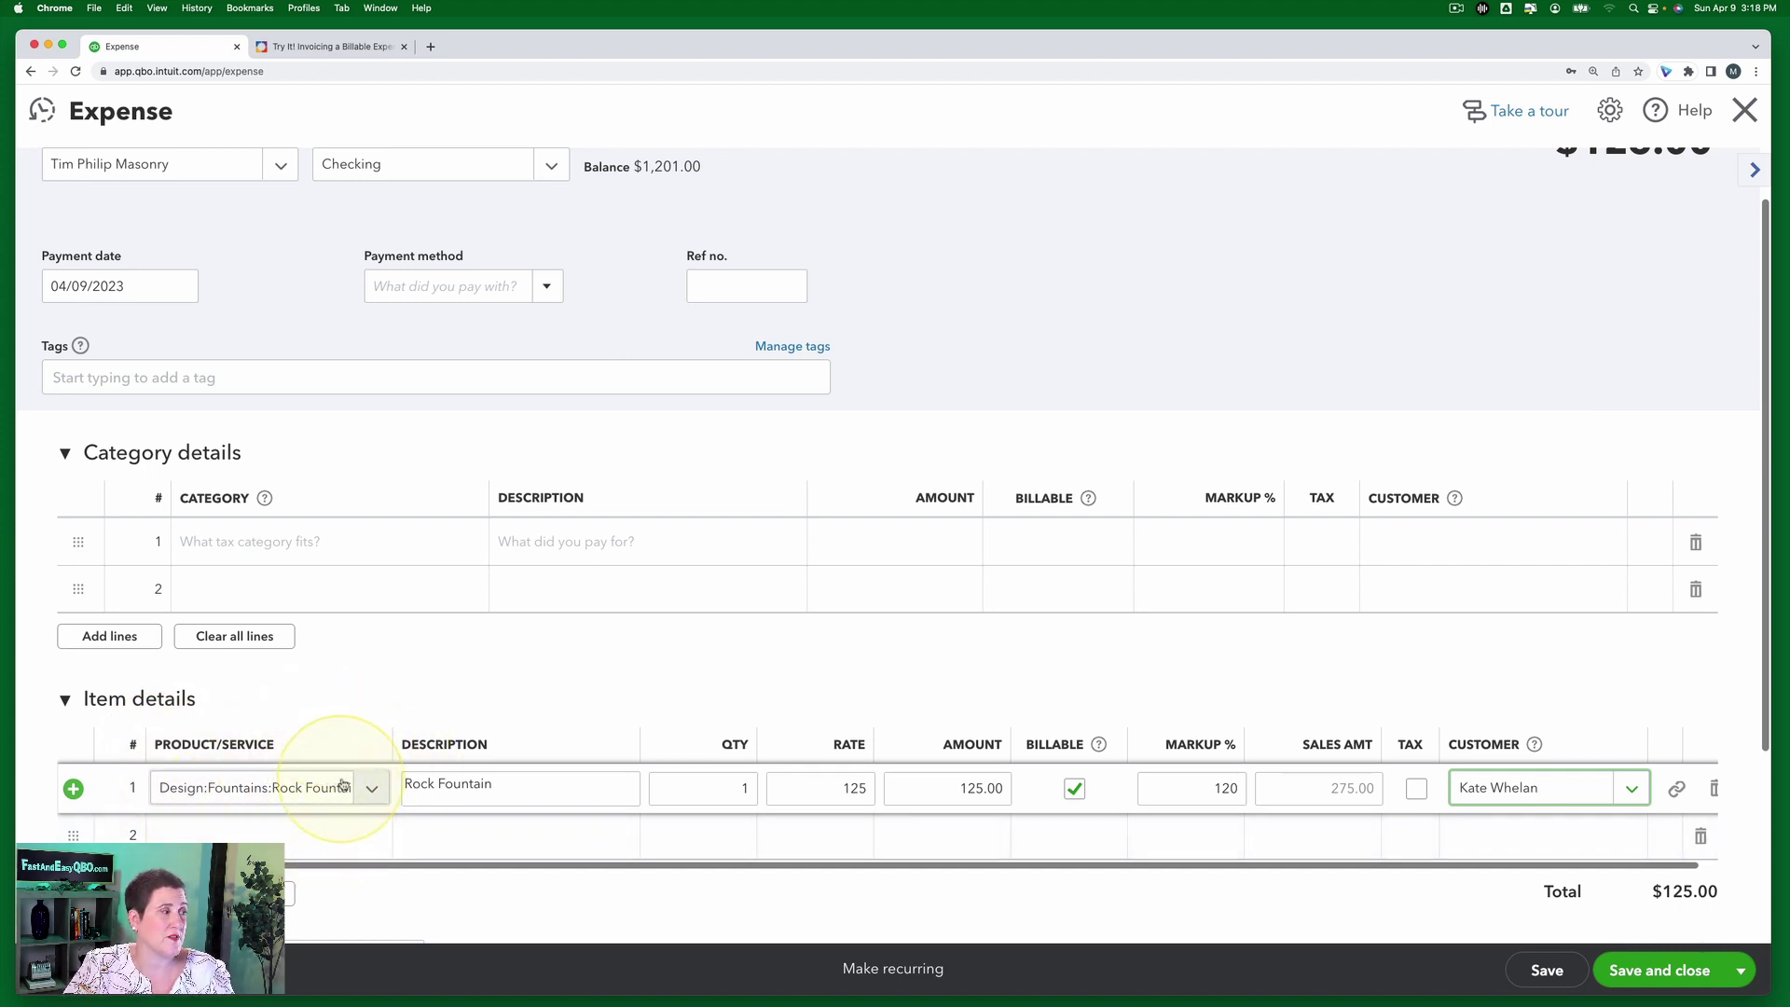
click(338, 48)
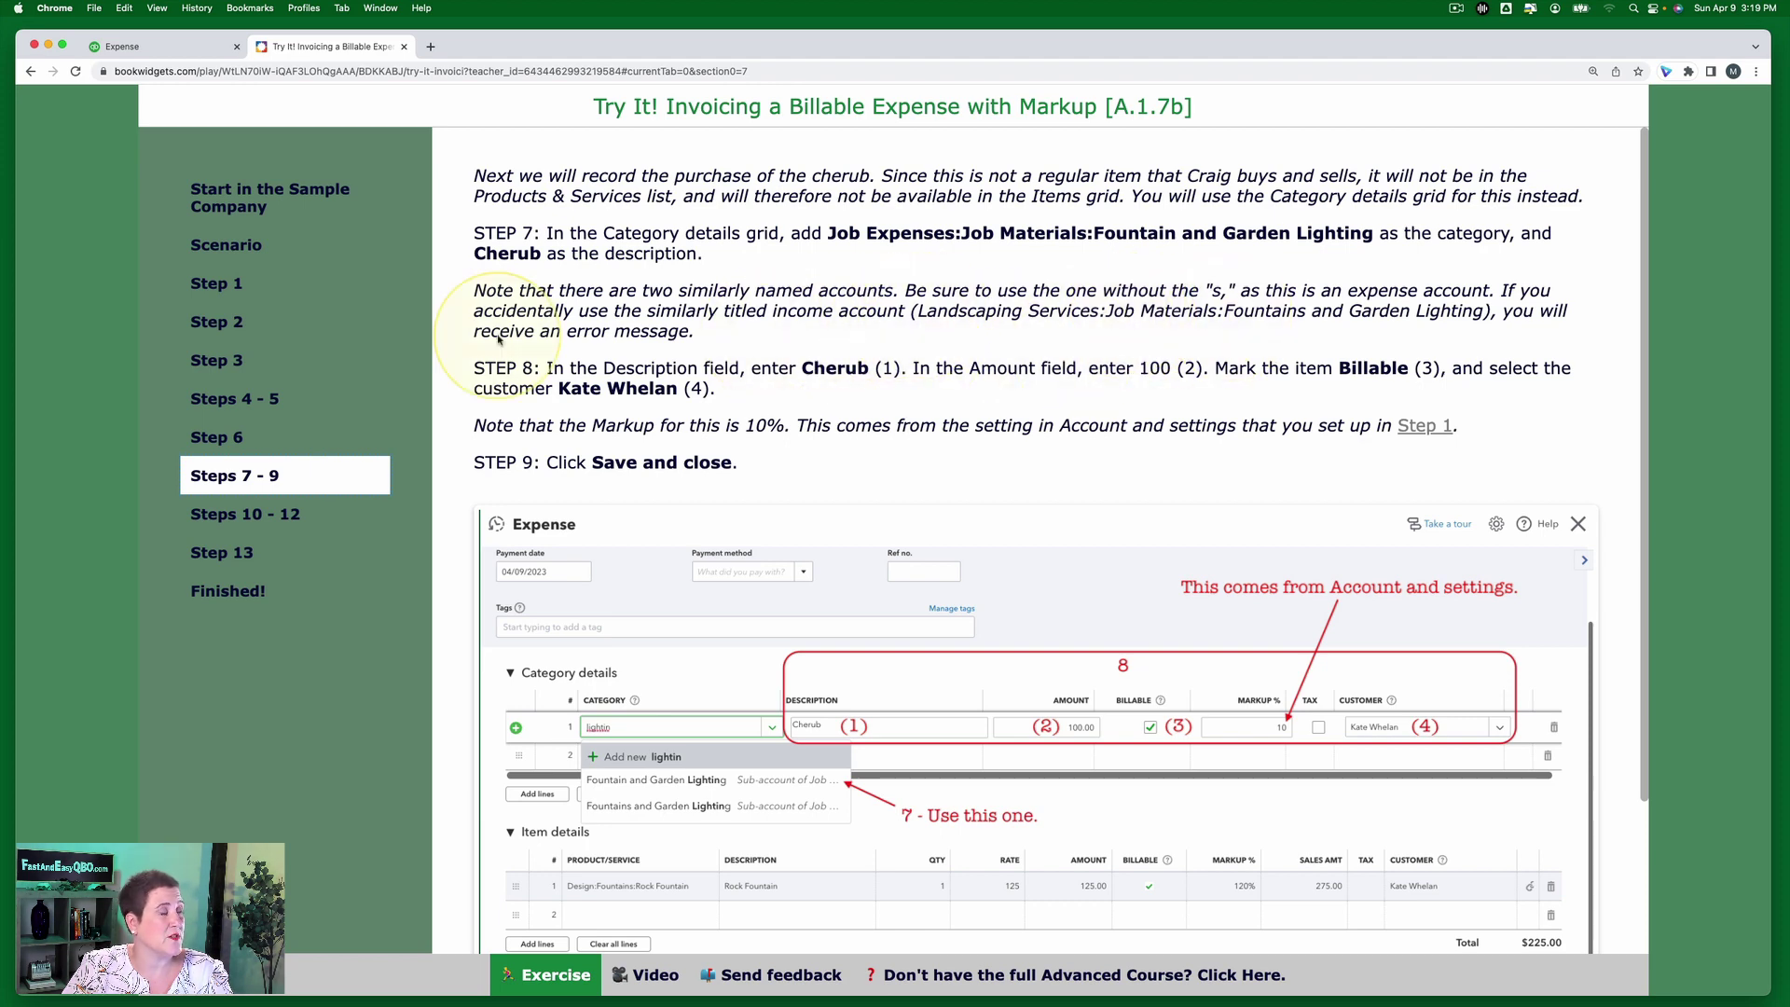
- Set category line 1 to Job Materials:Fountain and Garden Lighting, not the 'Fountains' account
click(140, 47)
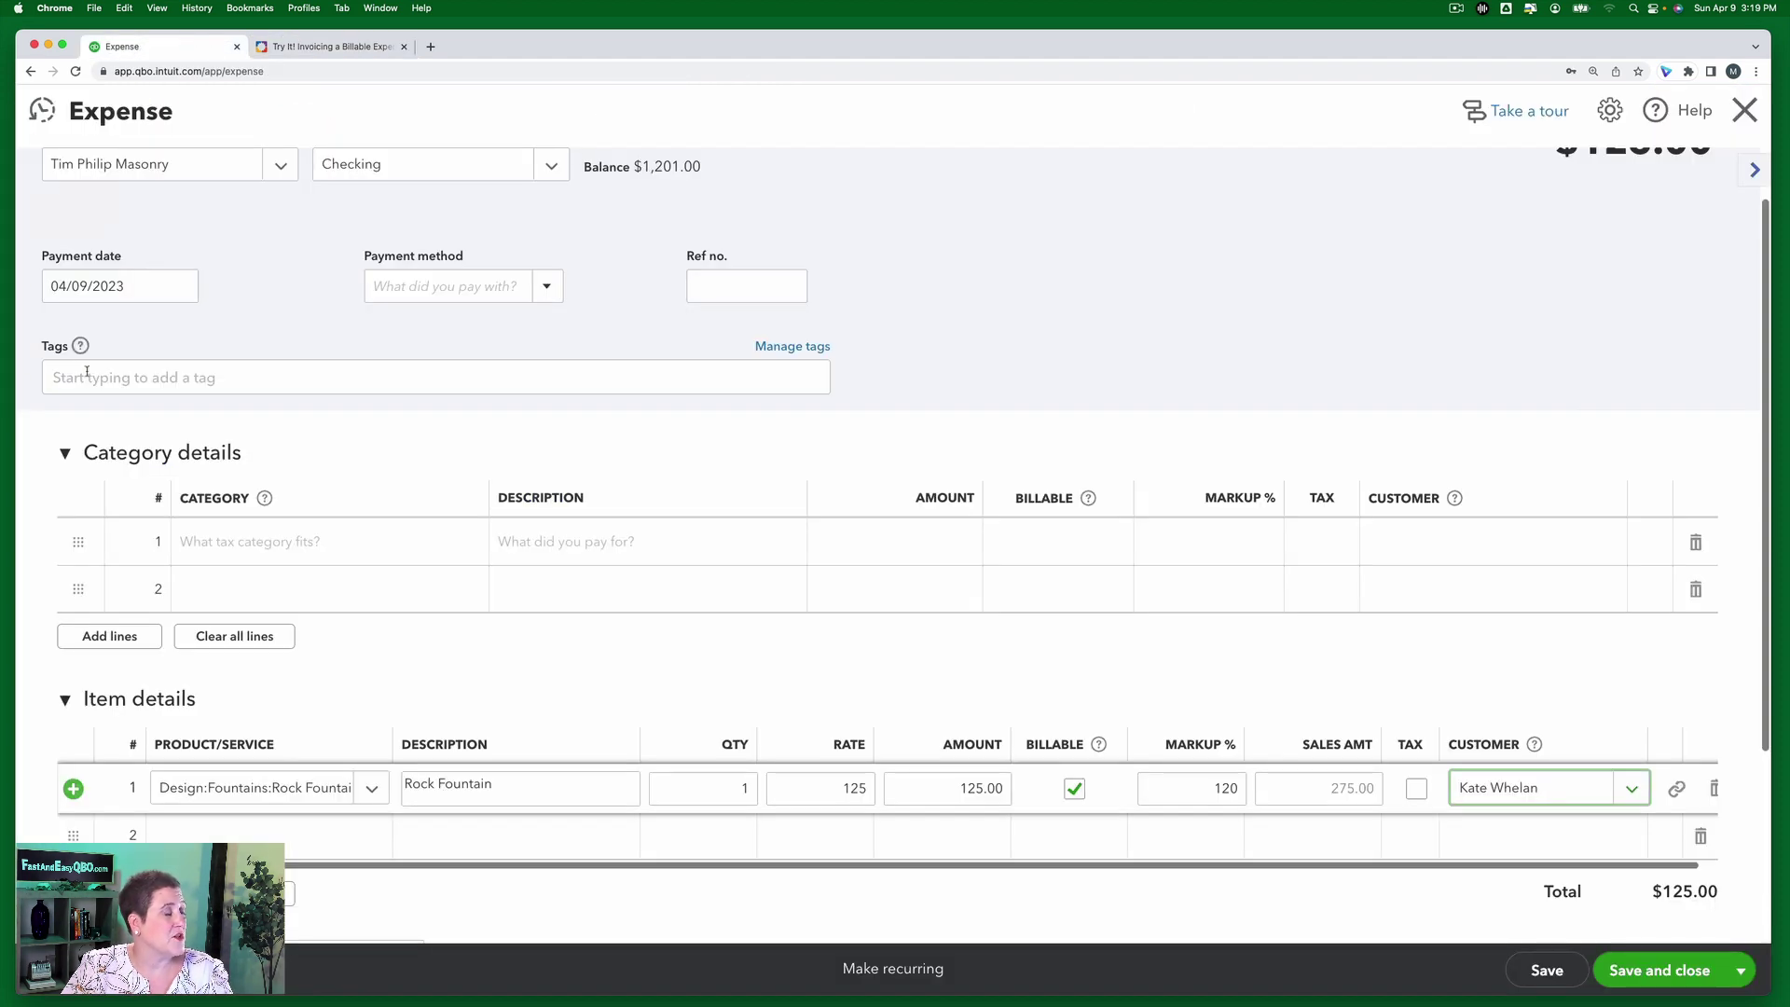
click(303, 541)
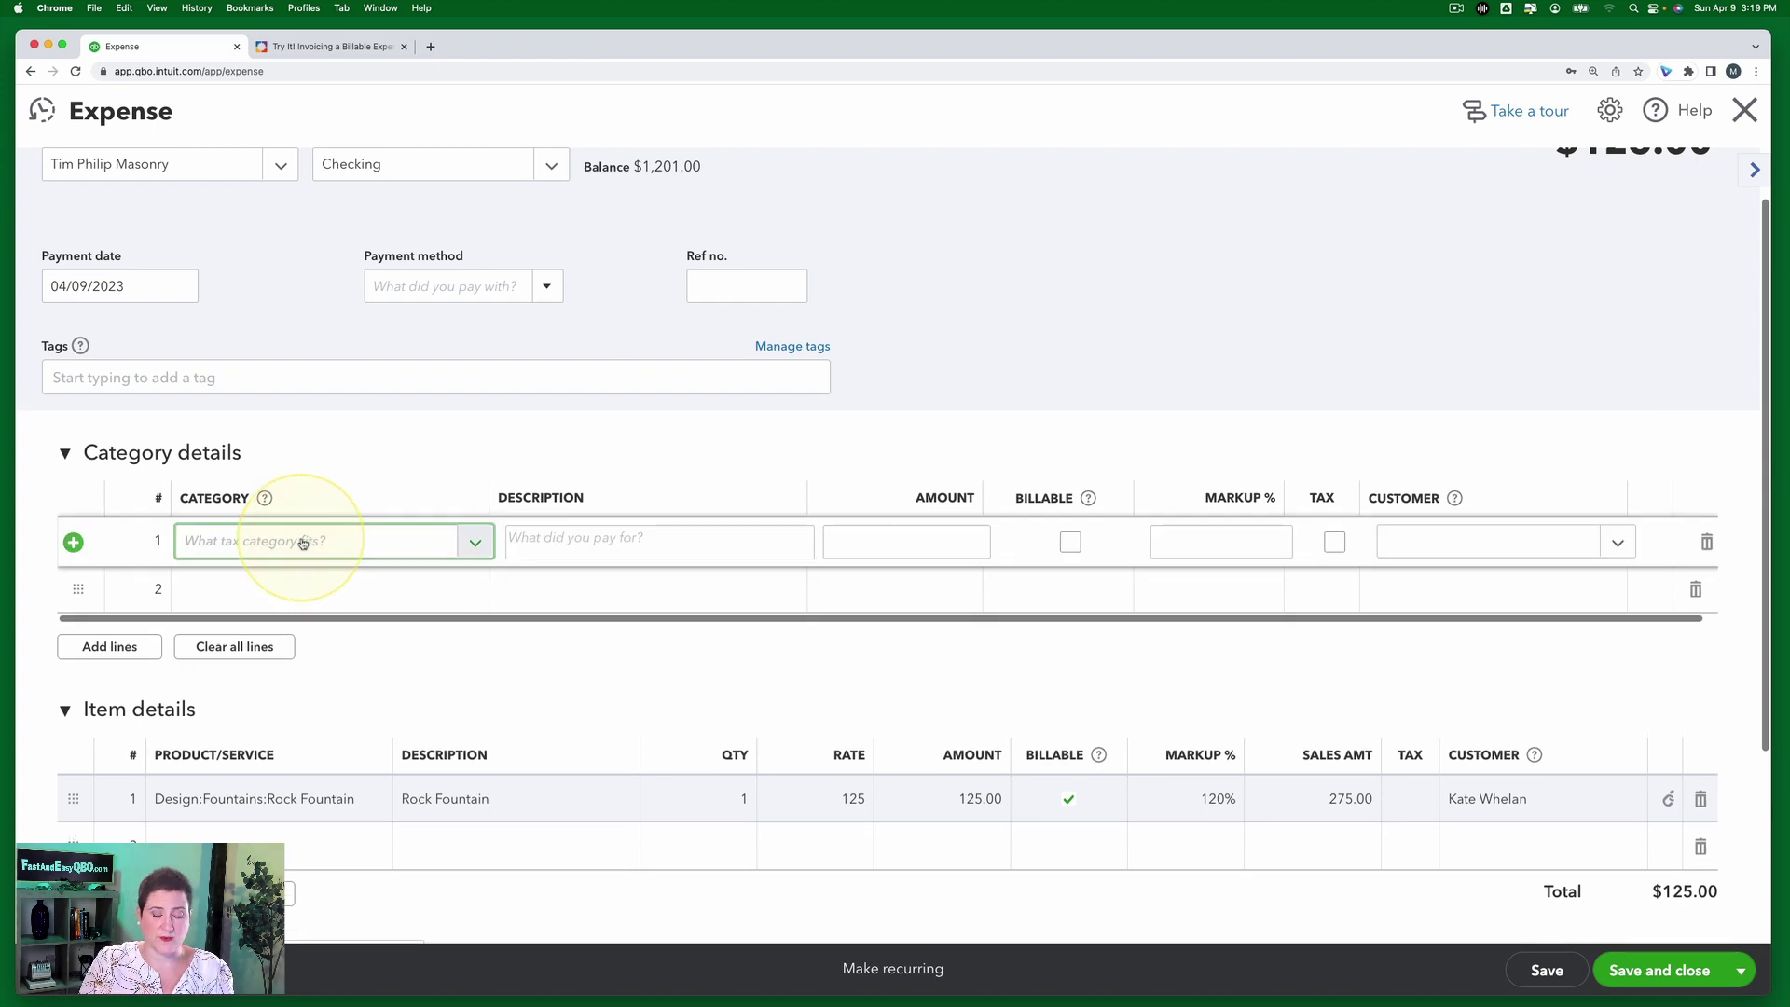
text(ligh)
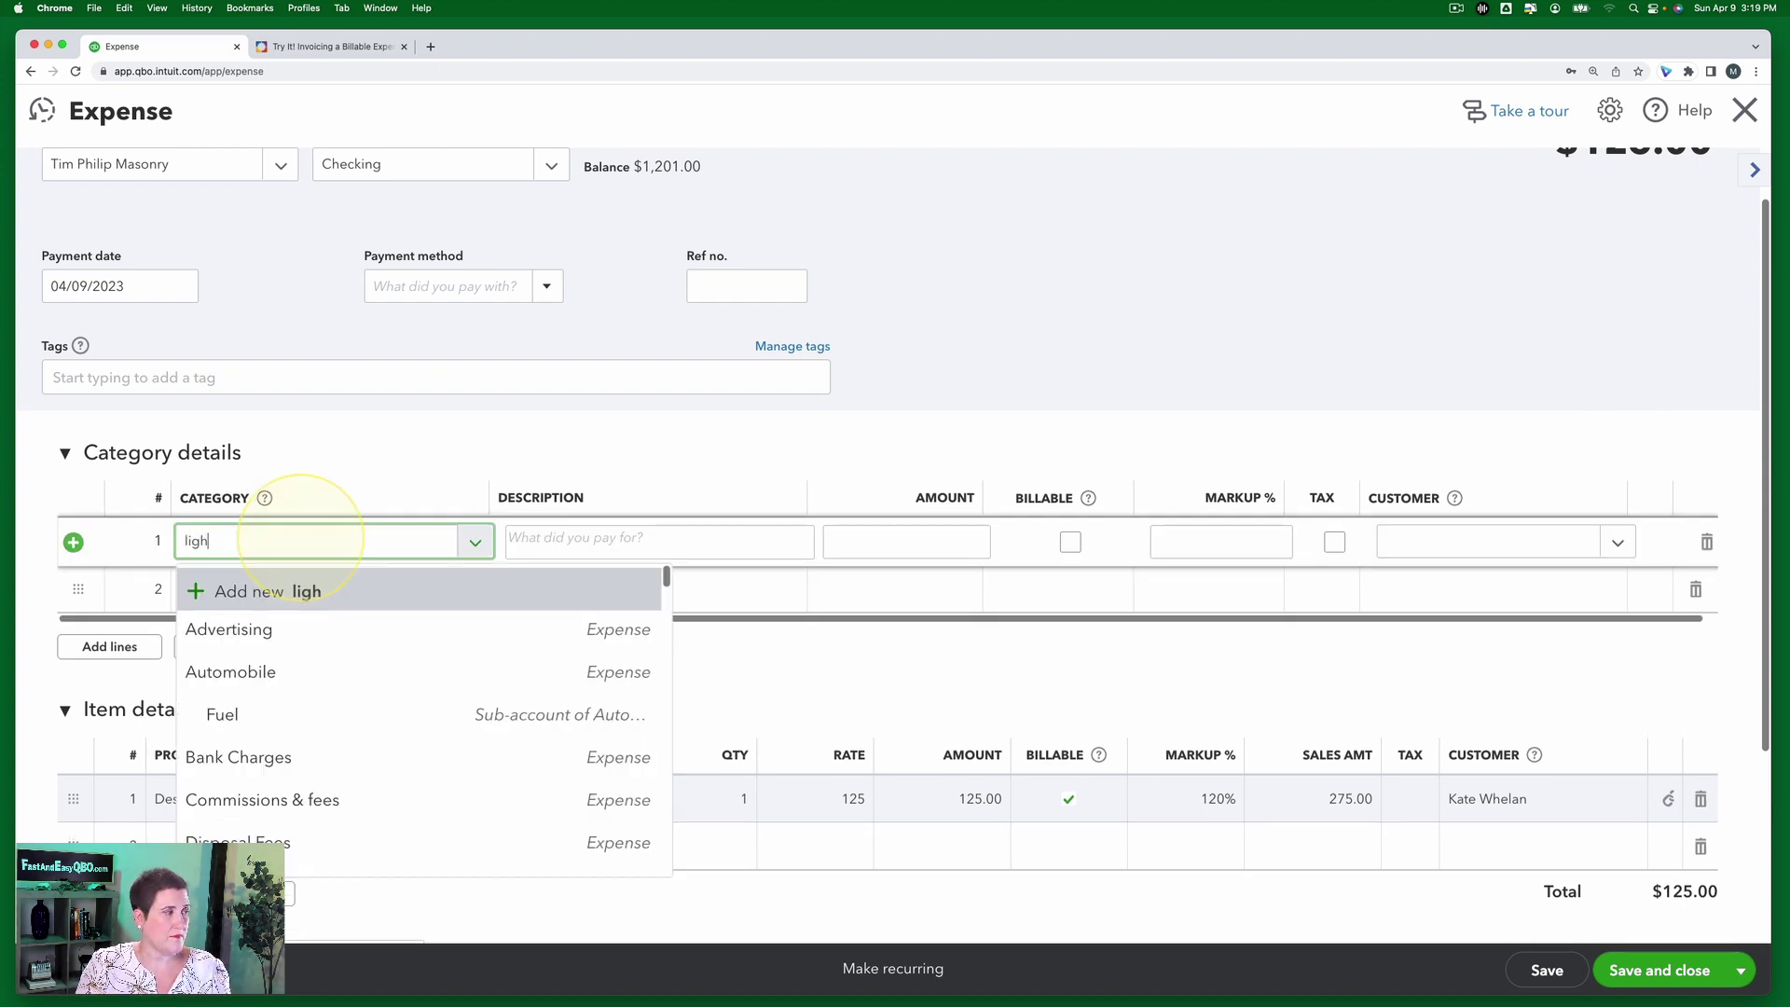
text(t)
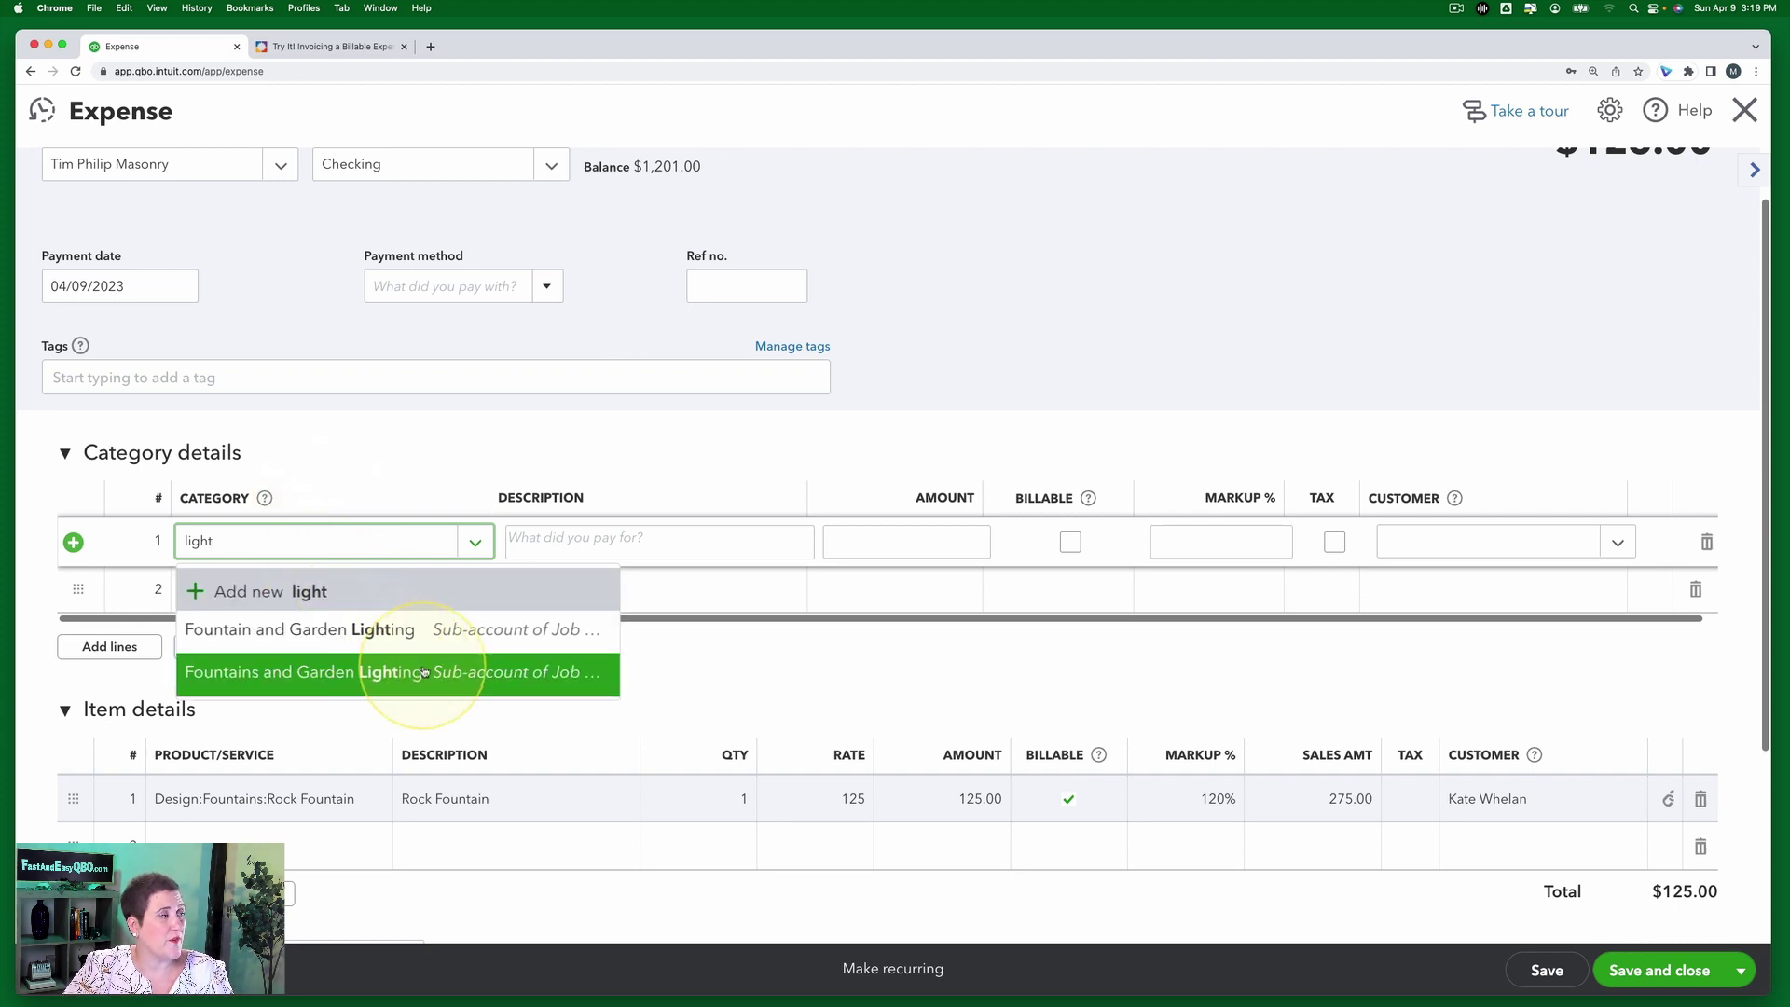
click(260, 675)
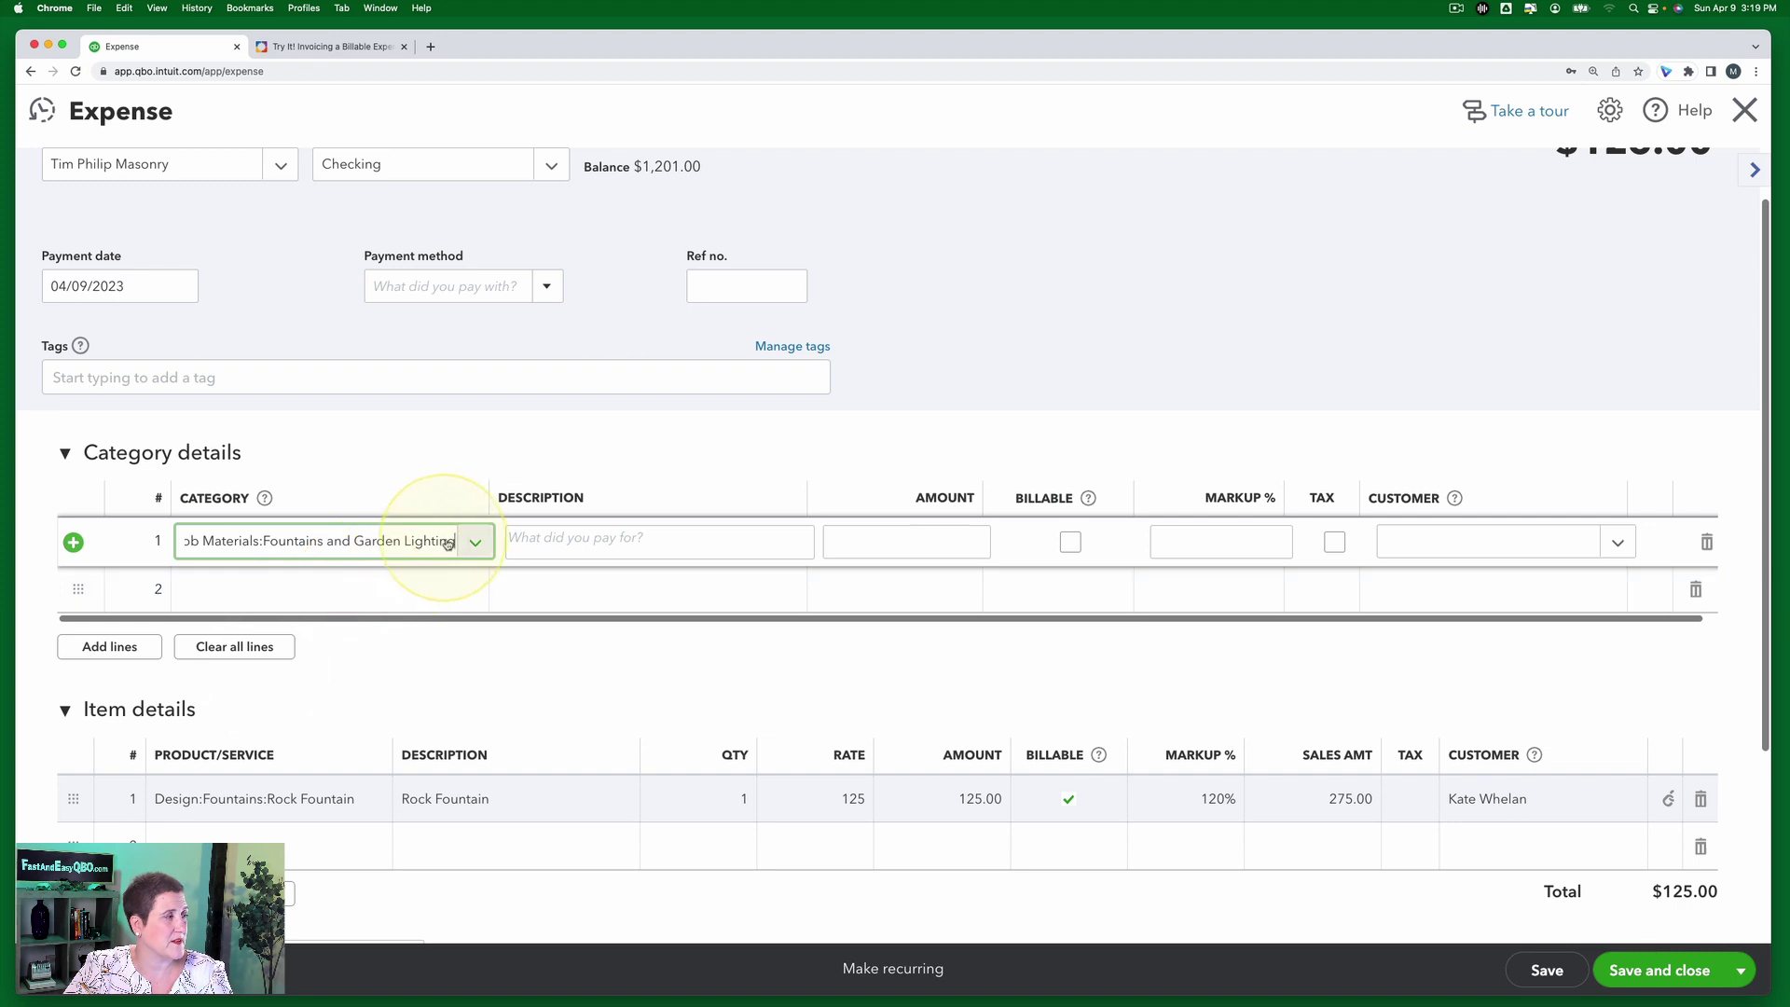
click(473, 543)
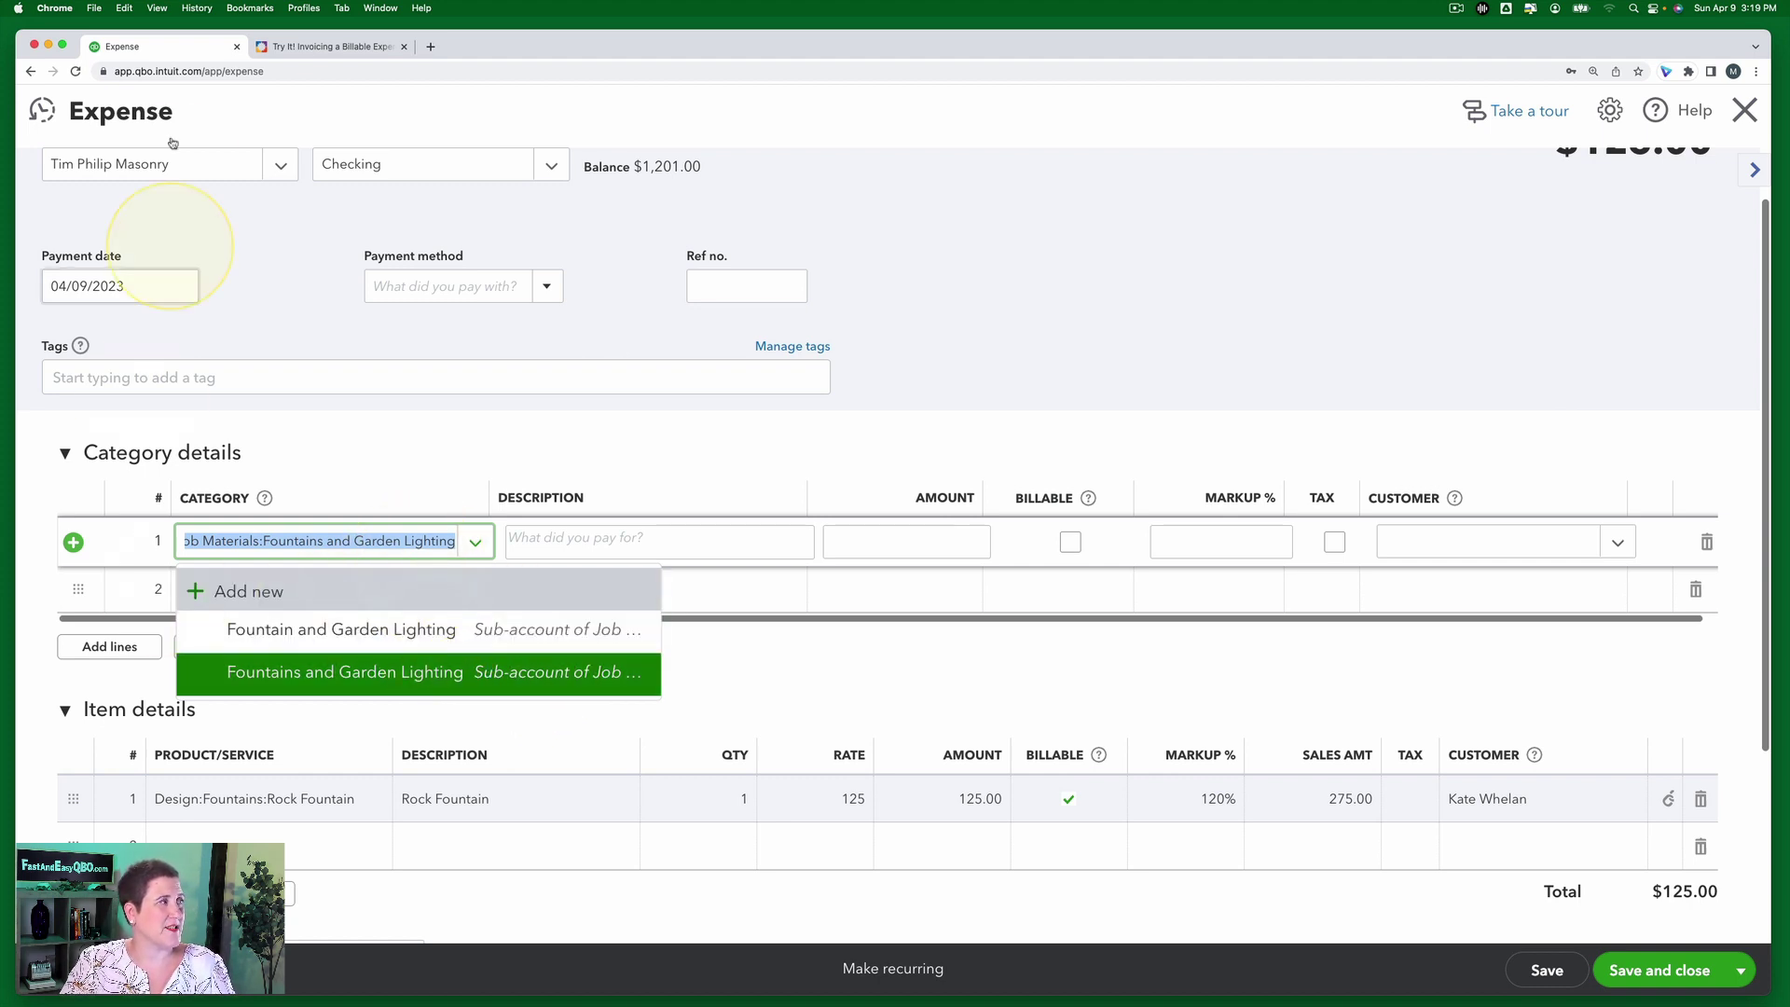
click(441, 632)
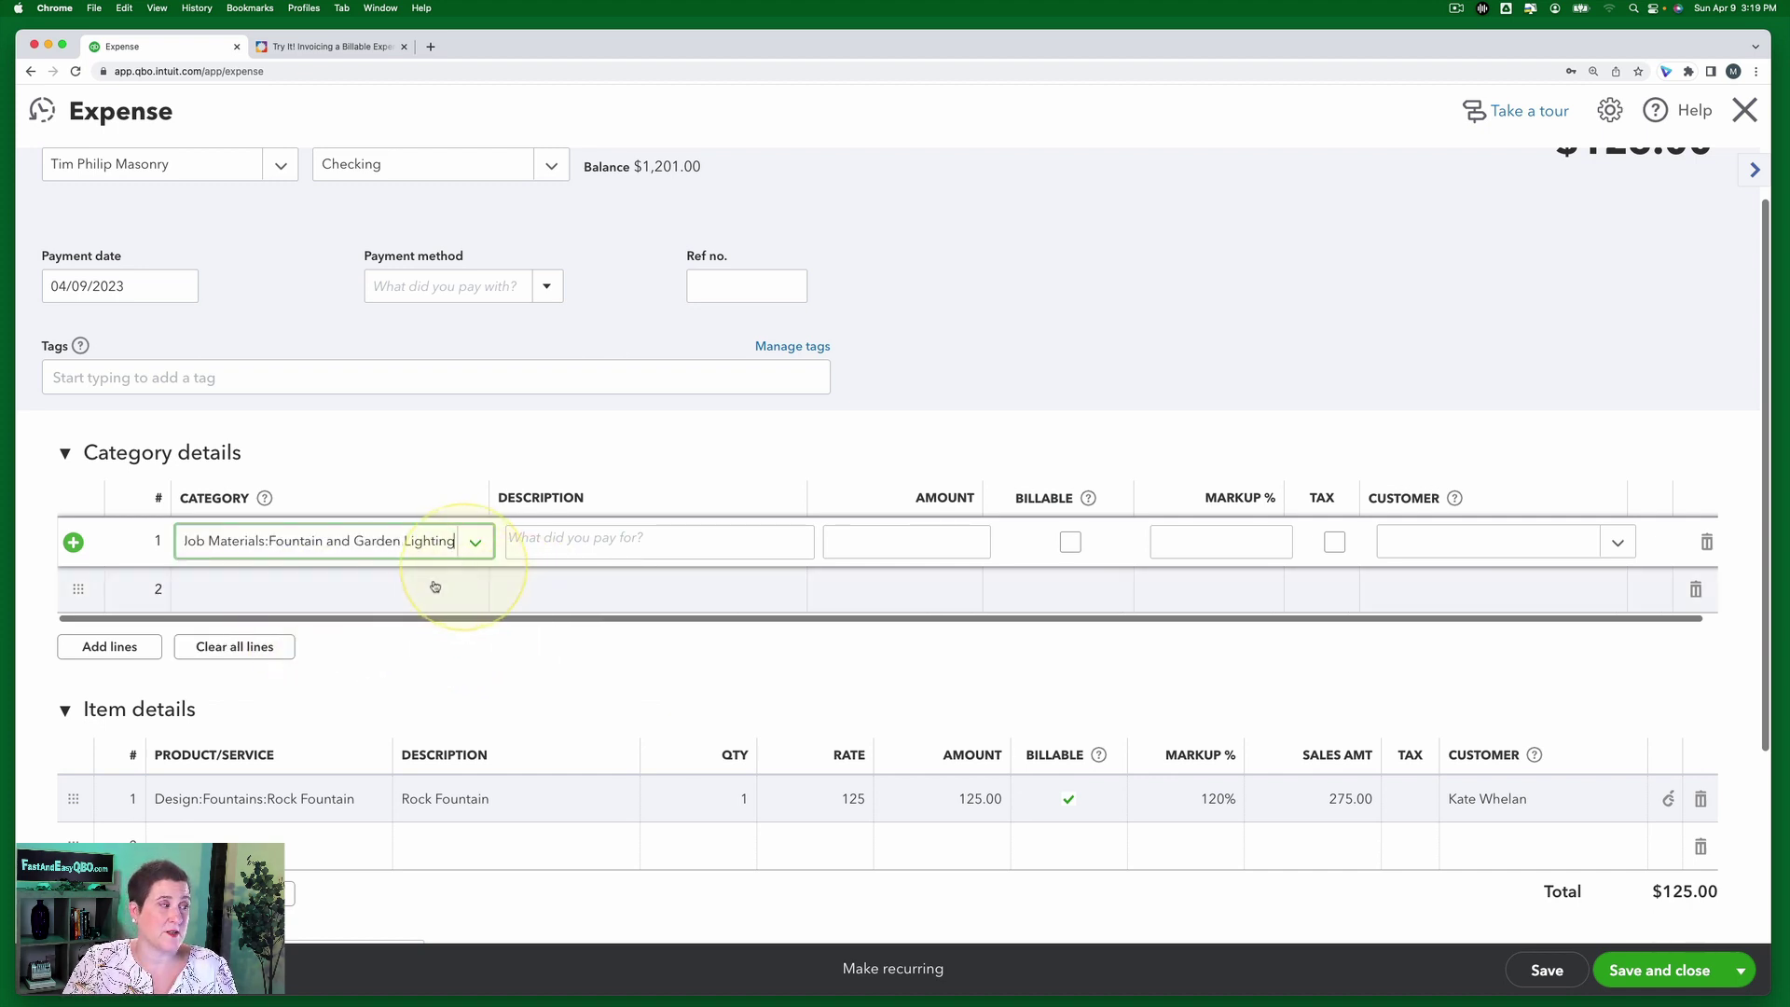
- Describe the expense line as Cherub with an amount of 100.00
click(587, 539)
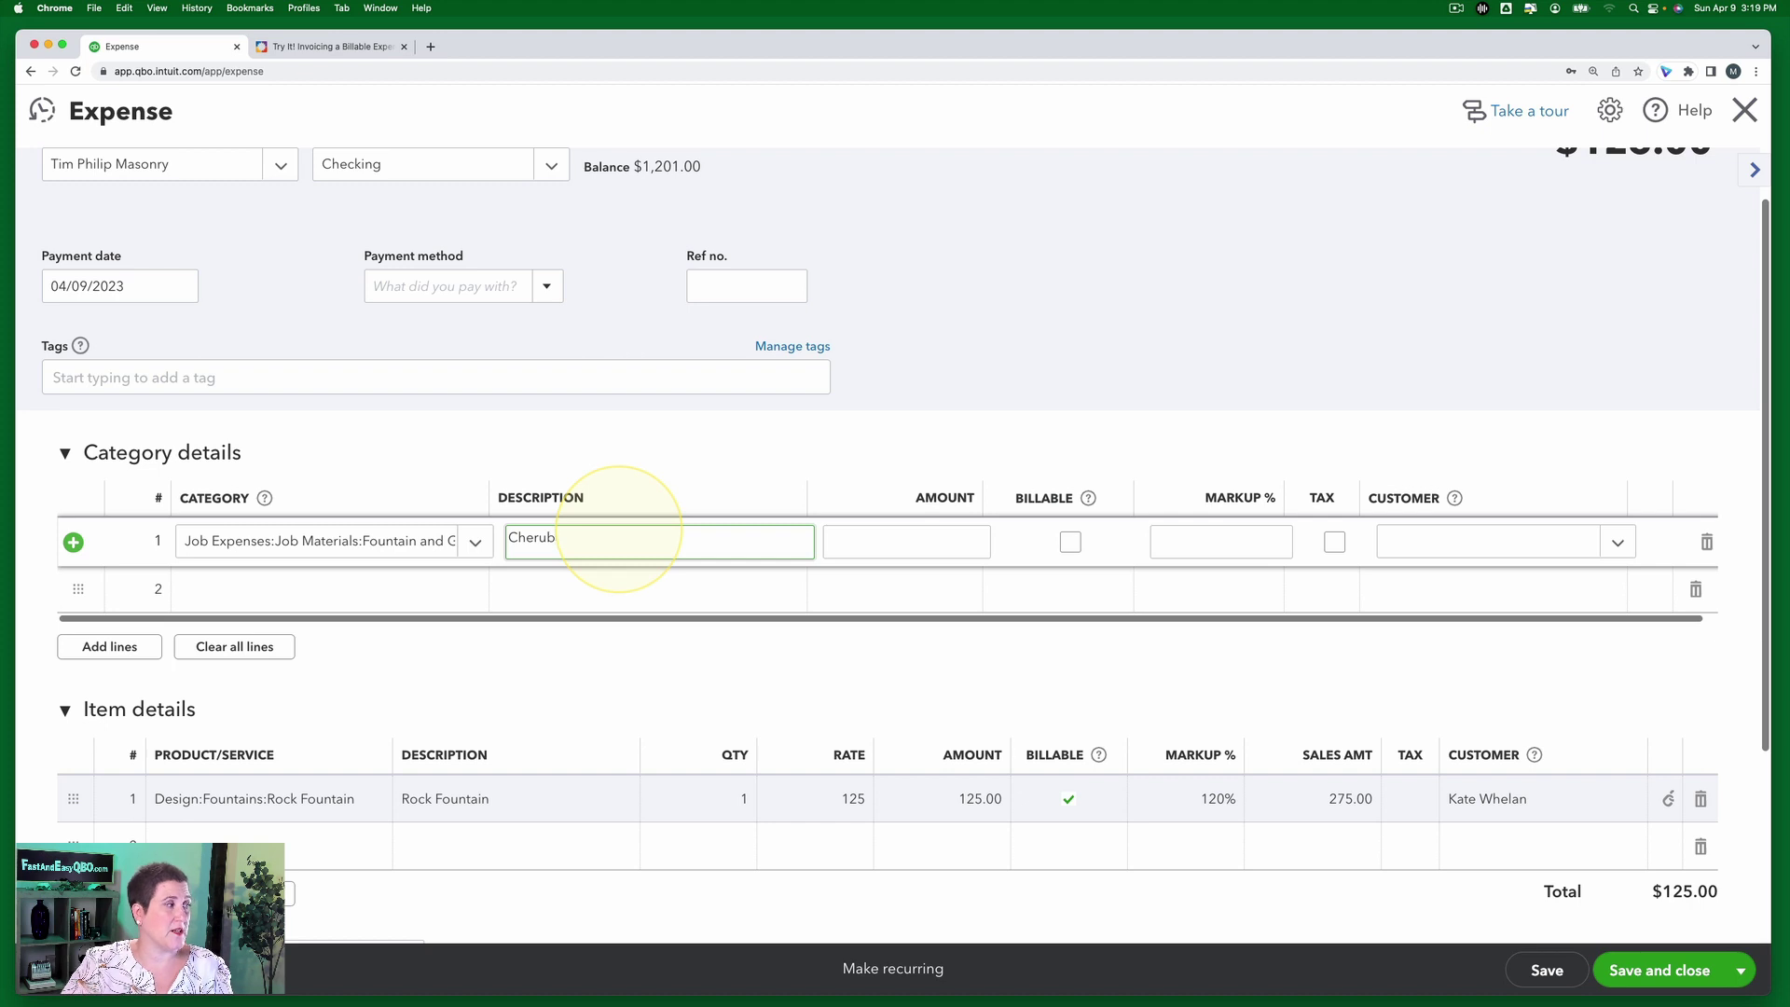
text(Cherub)
click(885, 539)
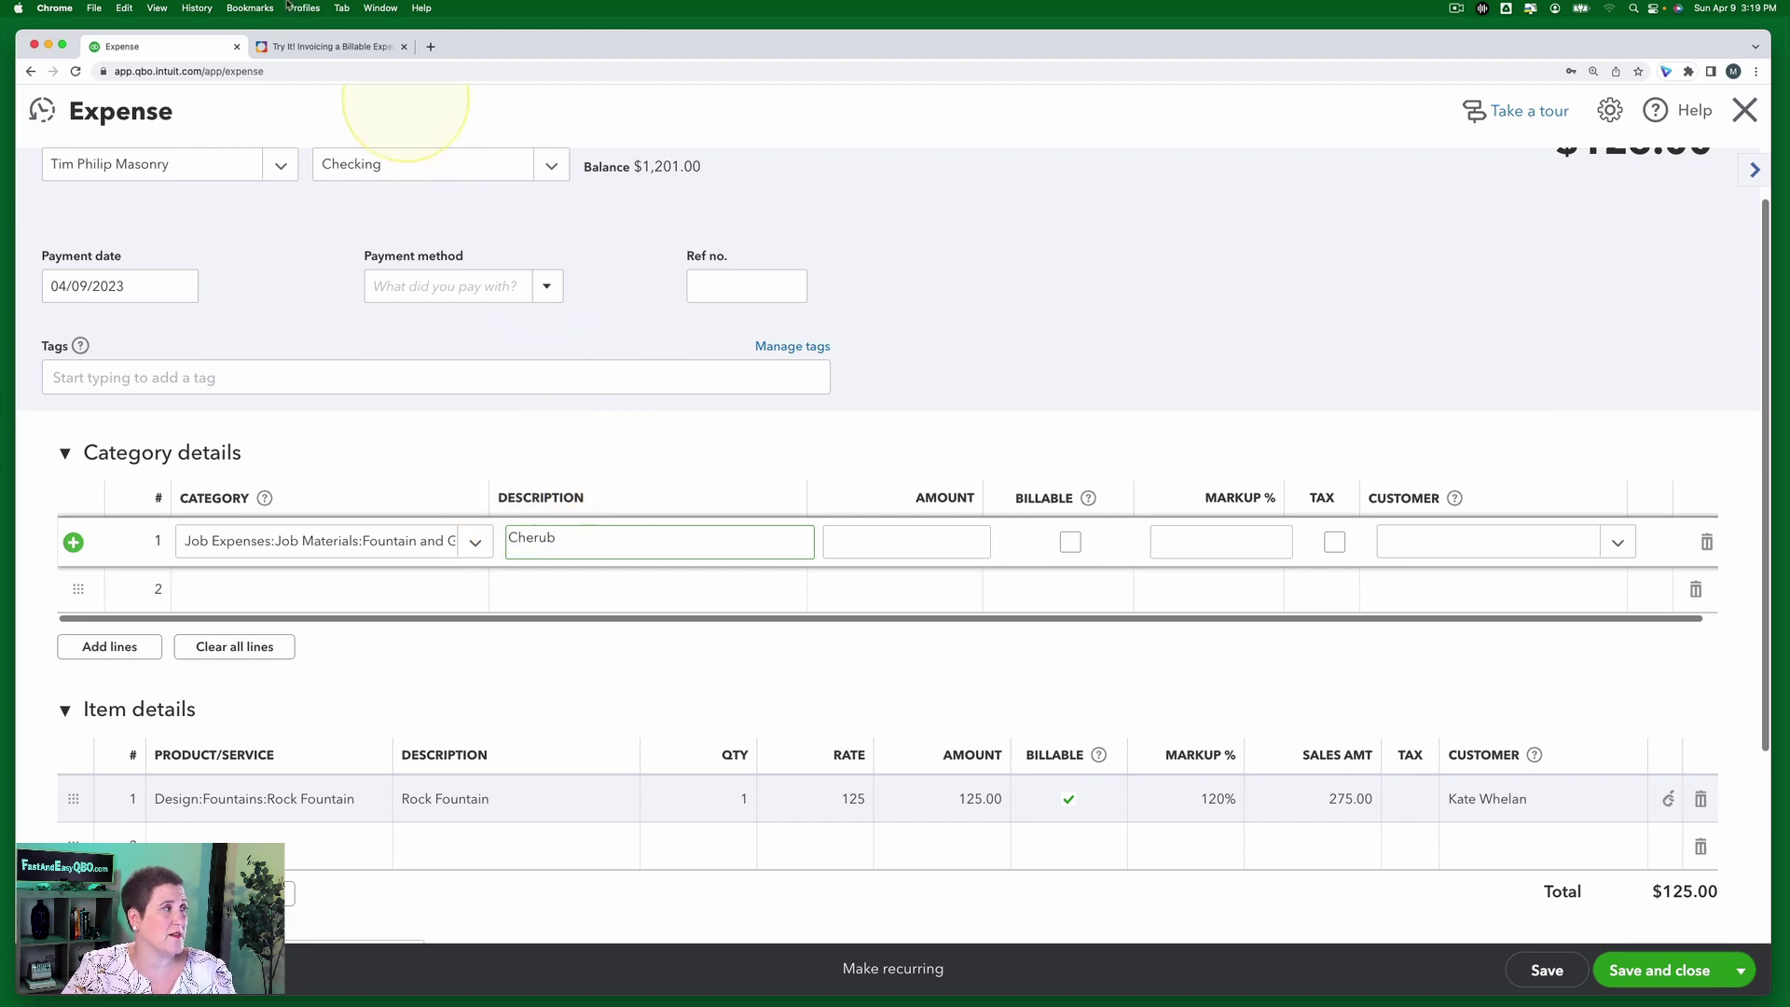
click(343, 49)
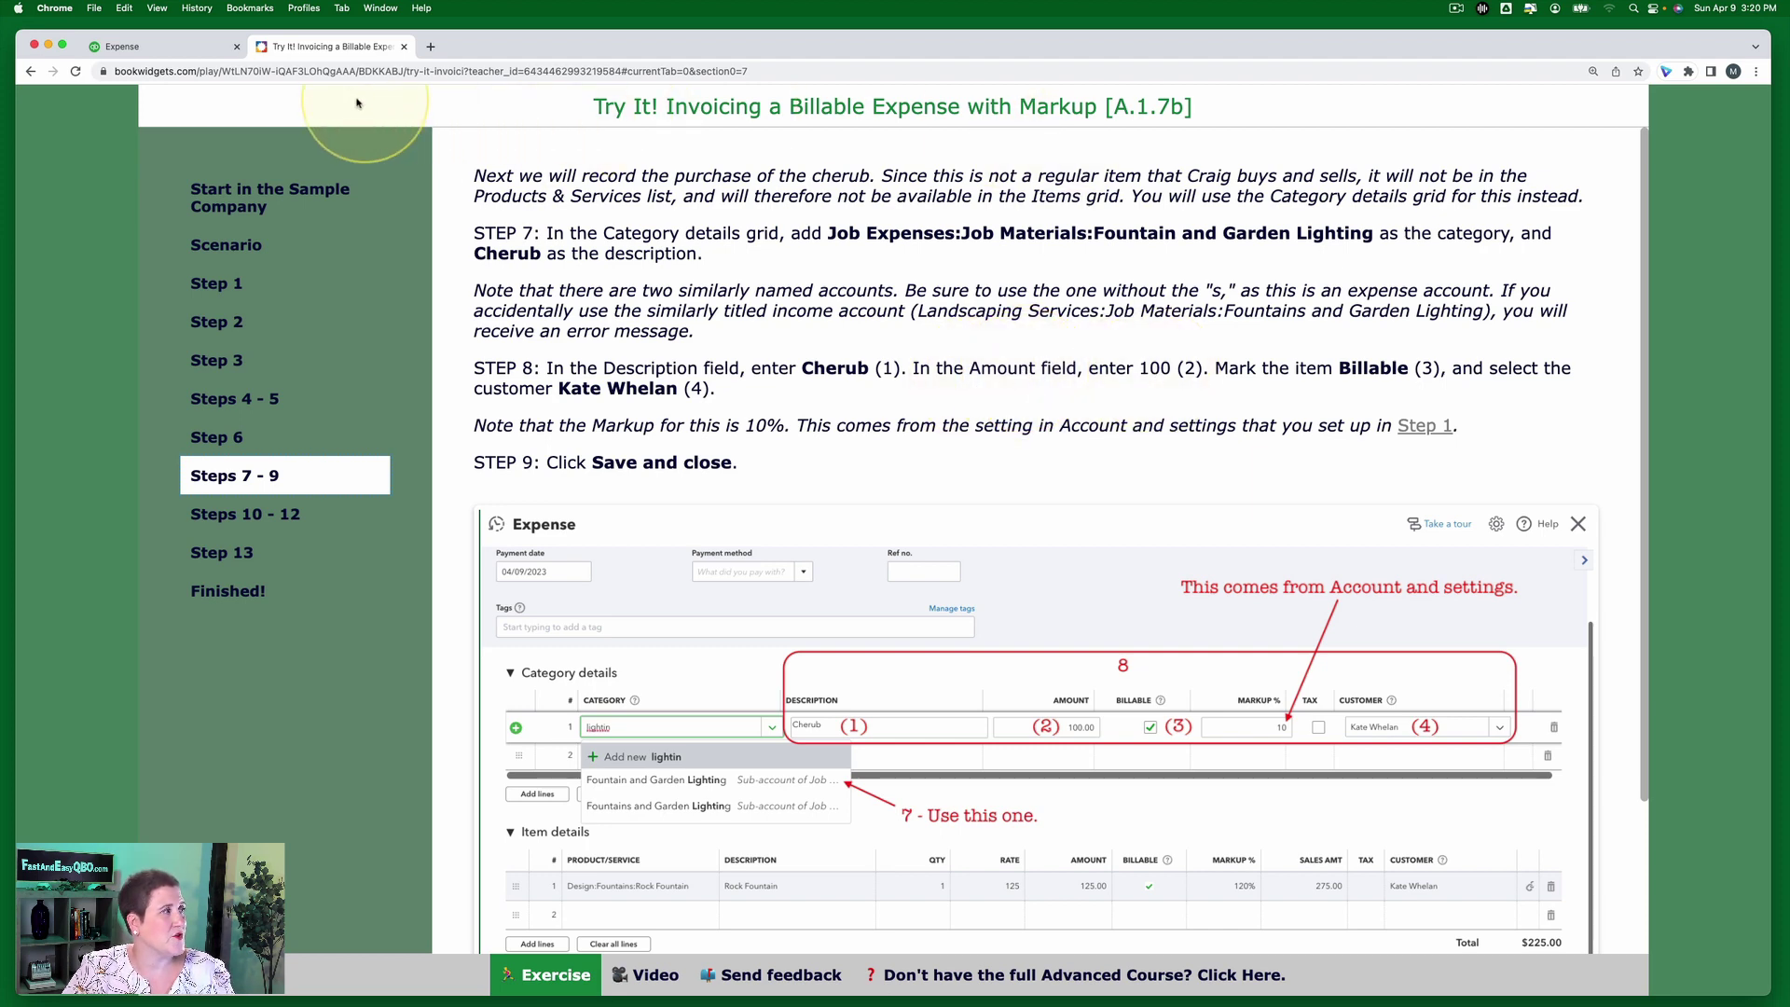
click(180, 49)
click(963, 541)
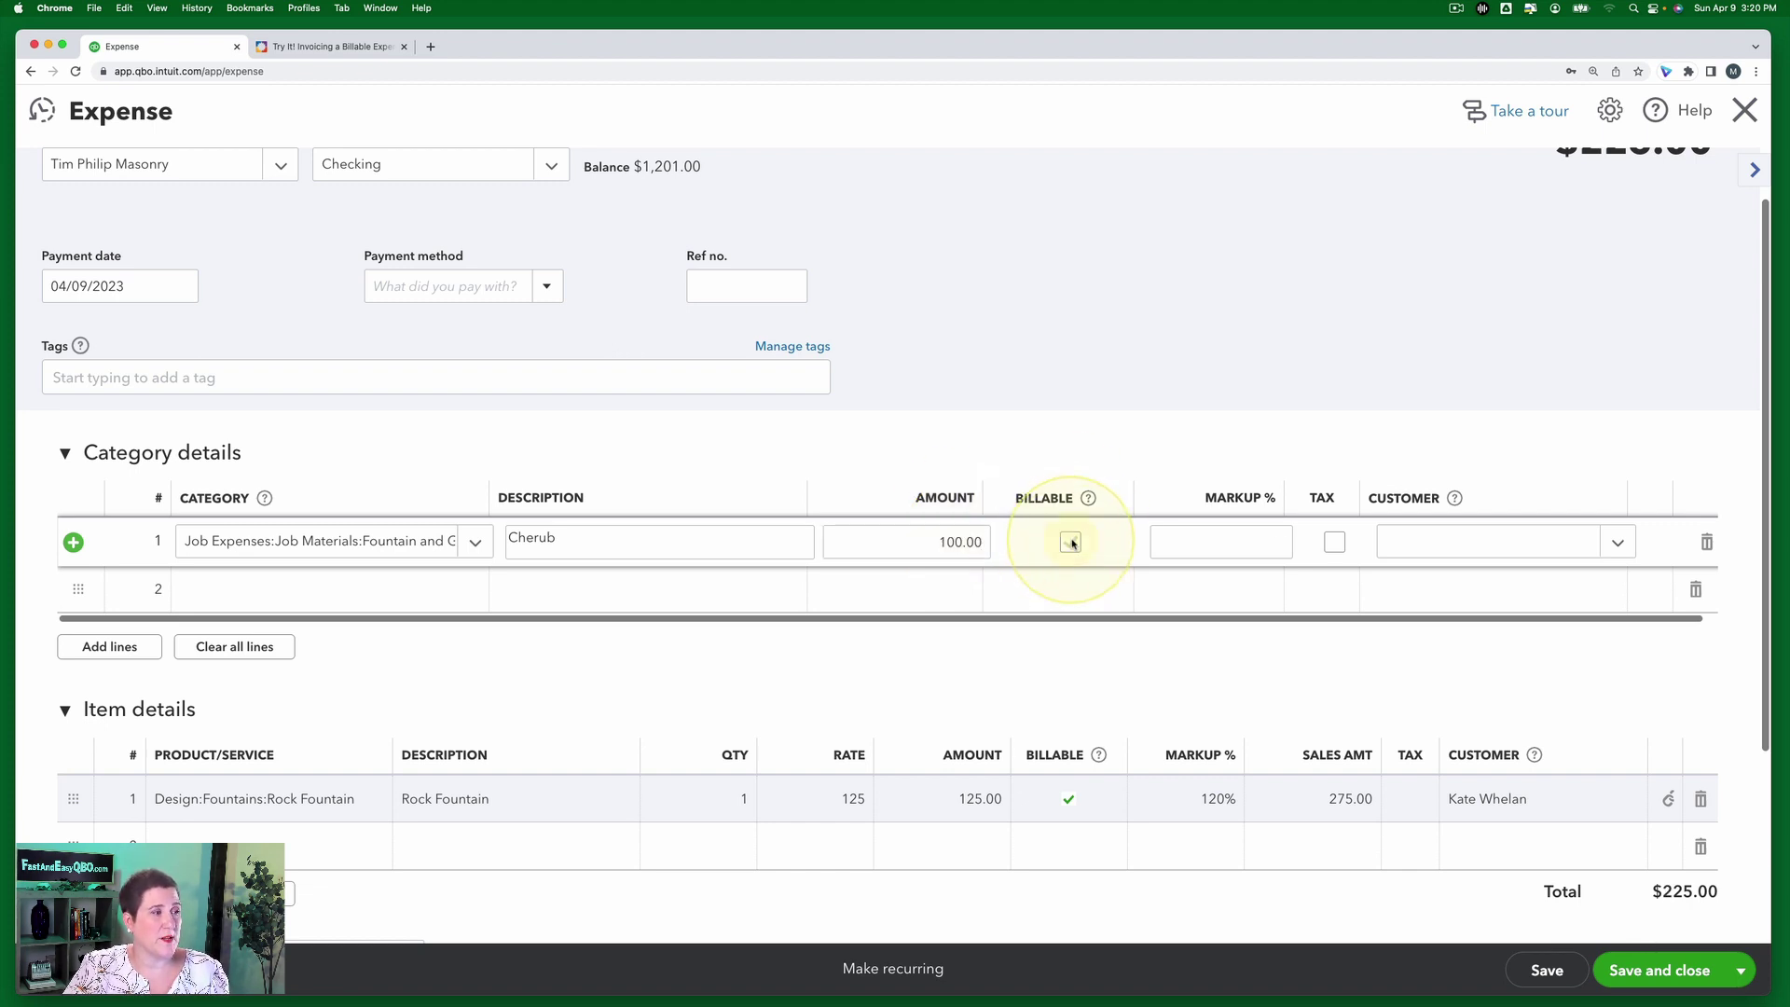
- Bill the Cherub line to the customer at 10% markup and save the $225.00 expense
click(1430, 544)
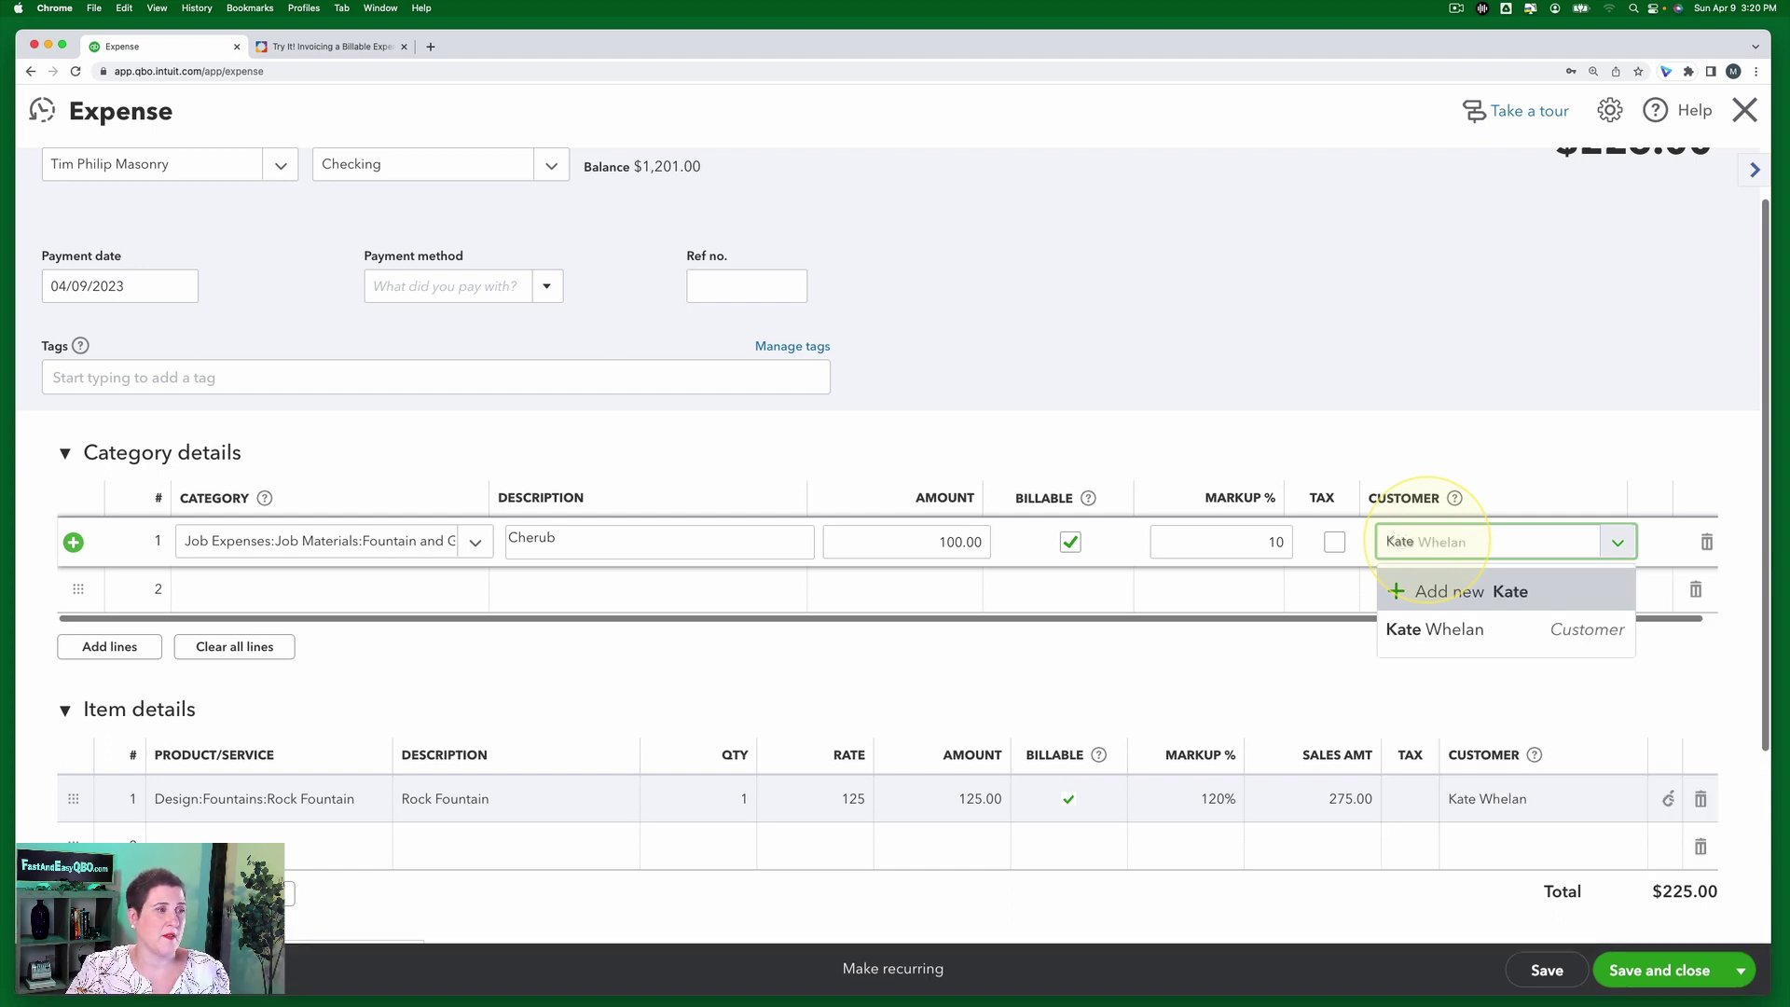
click(1464, 632)
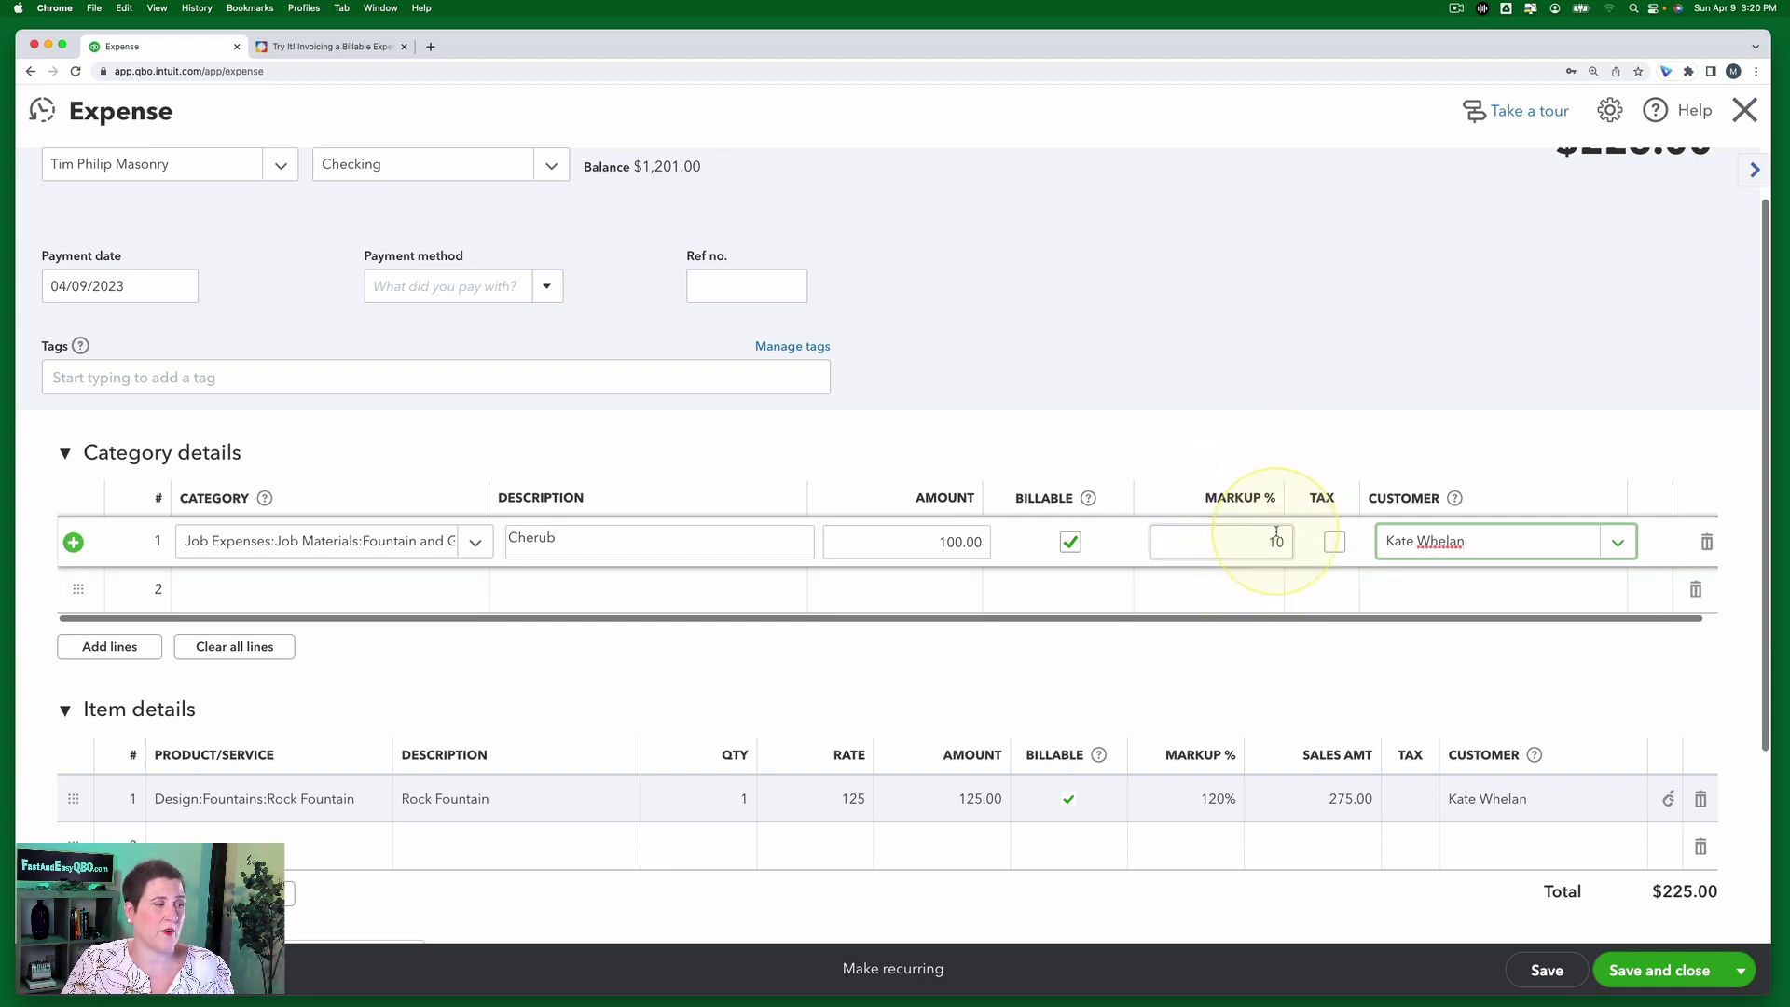
click(356, 46)
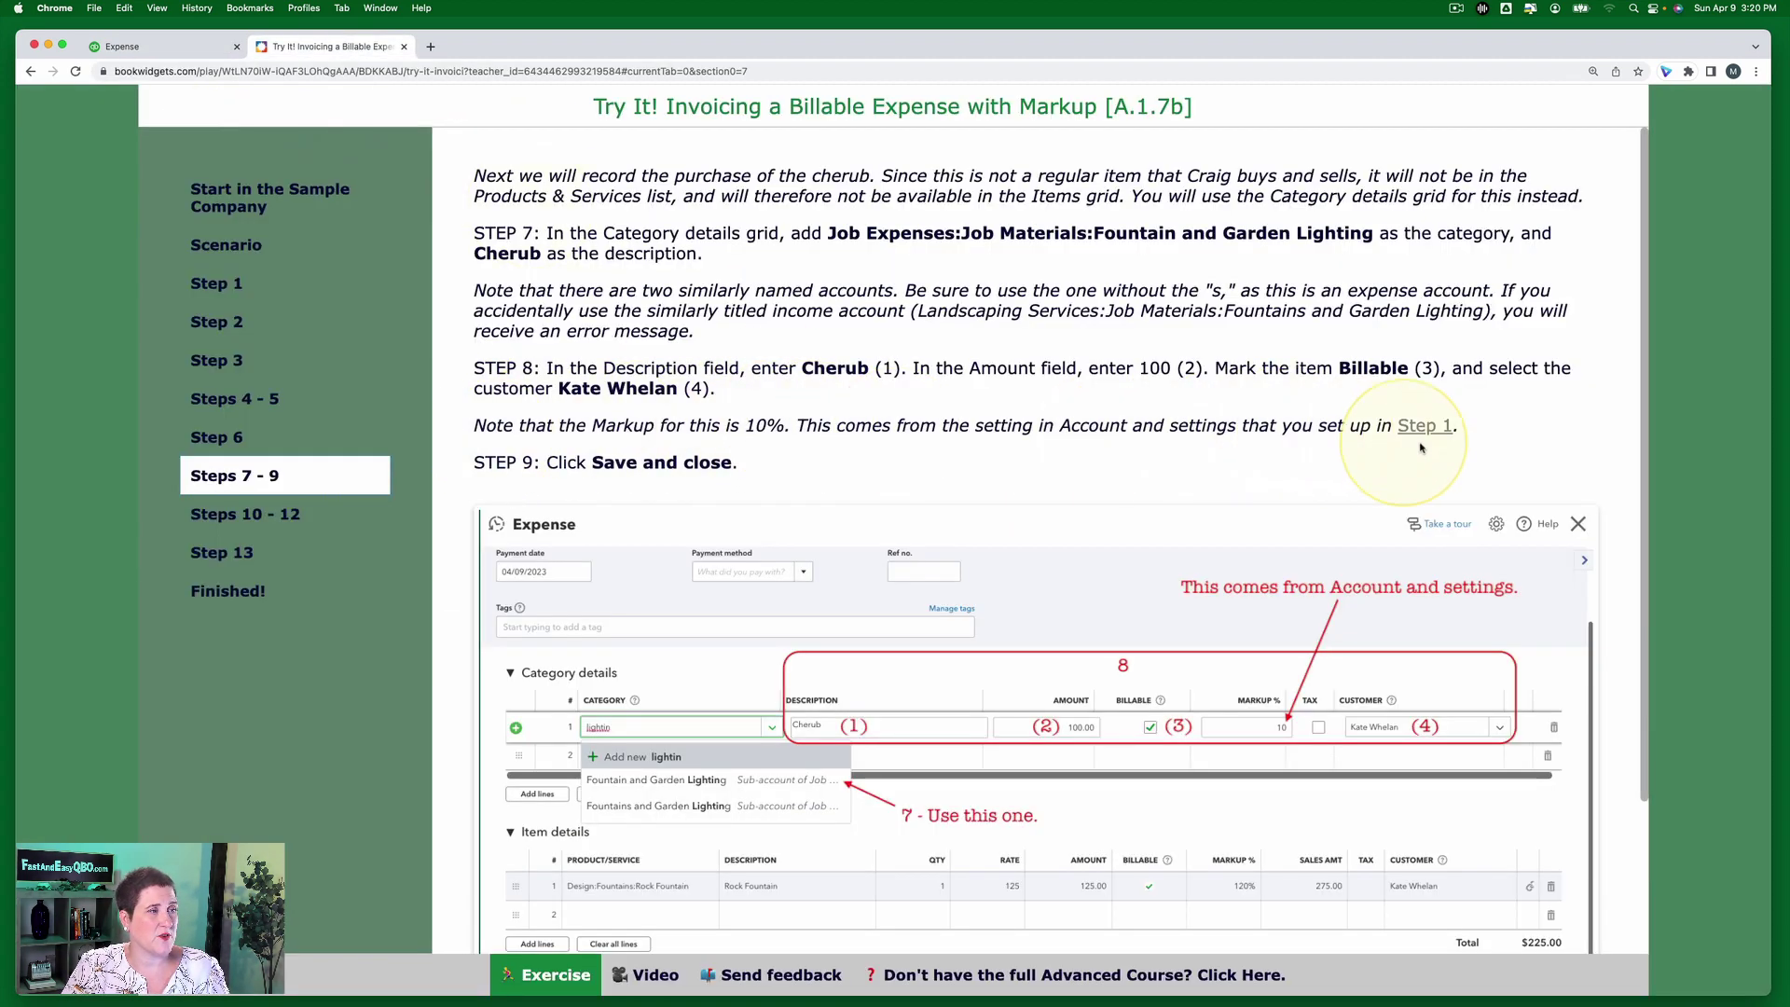
click(198, 47)
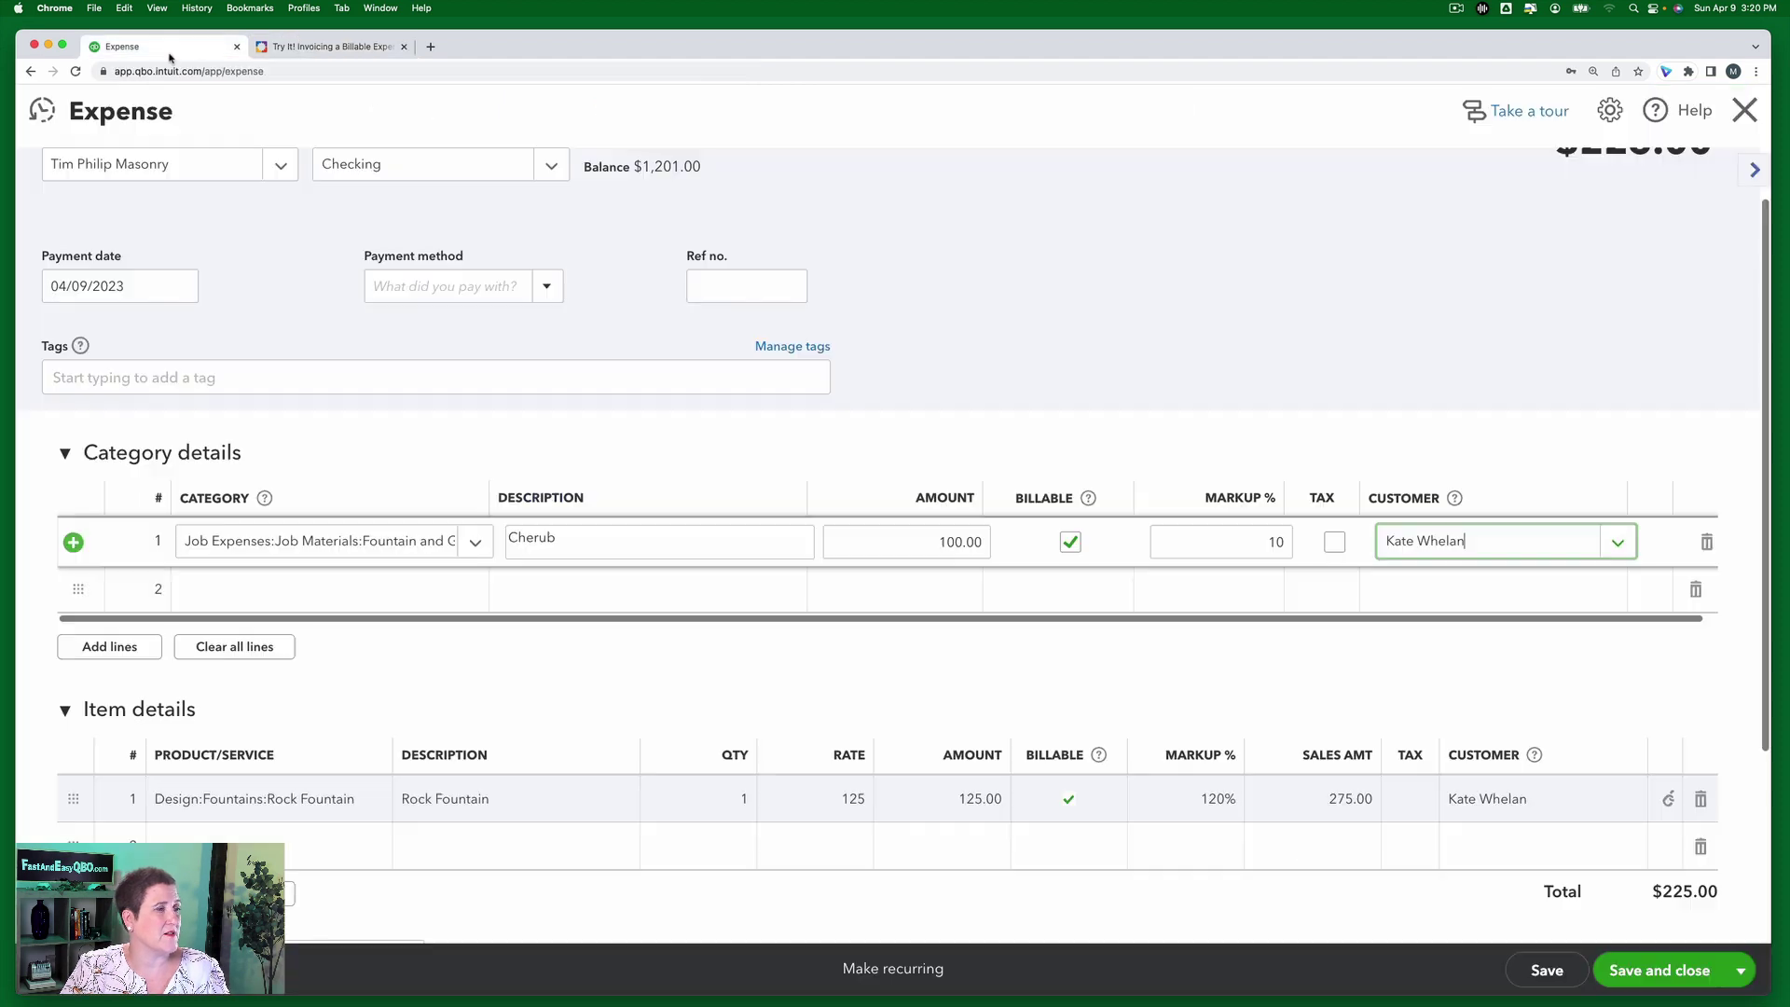
click(1683, 970)
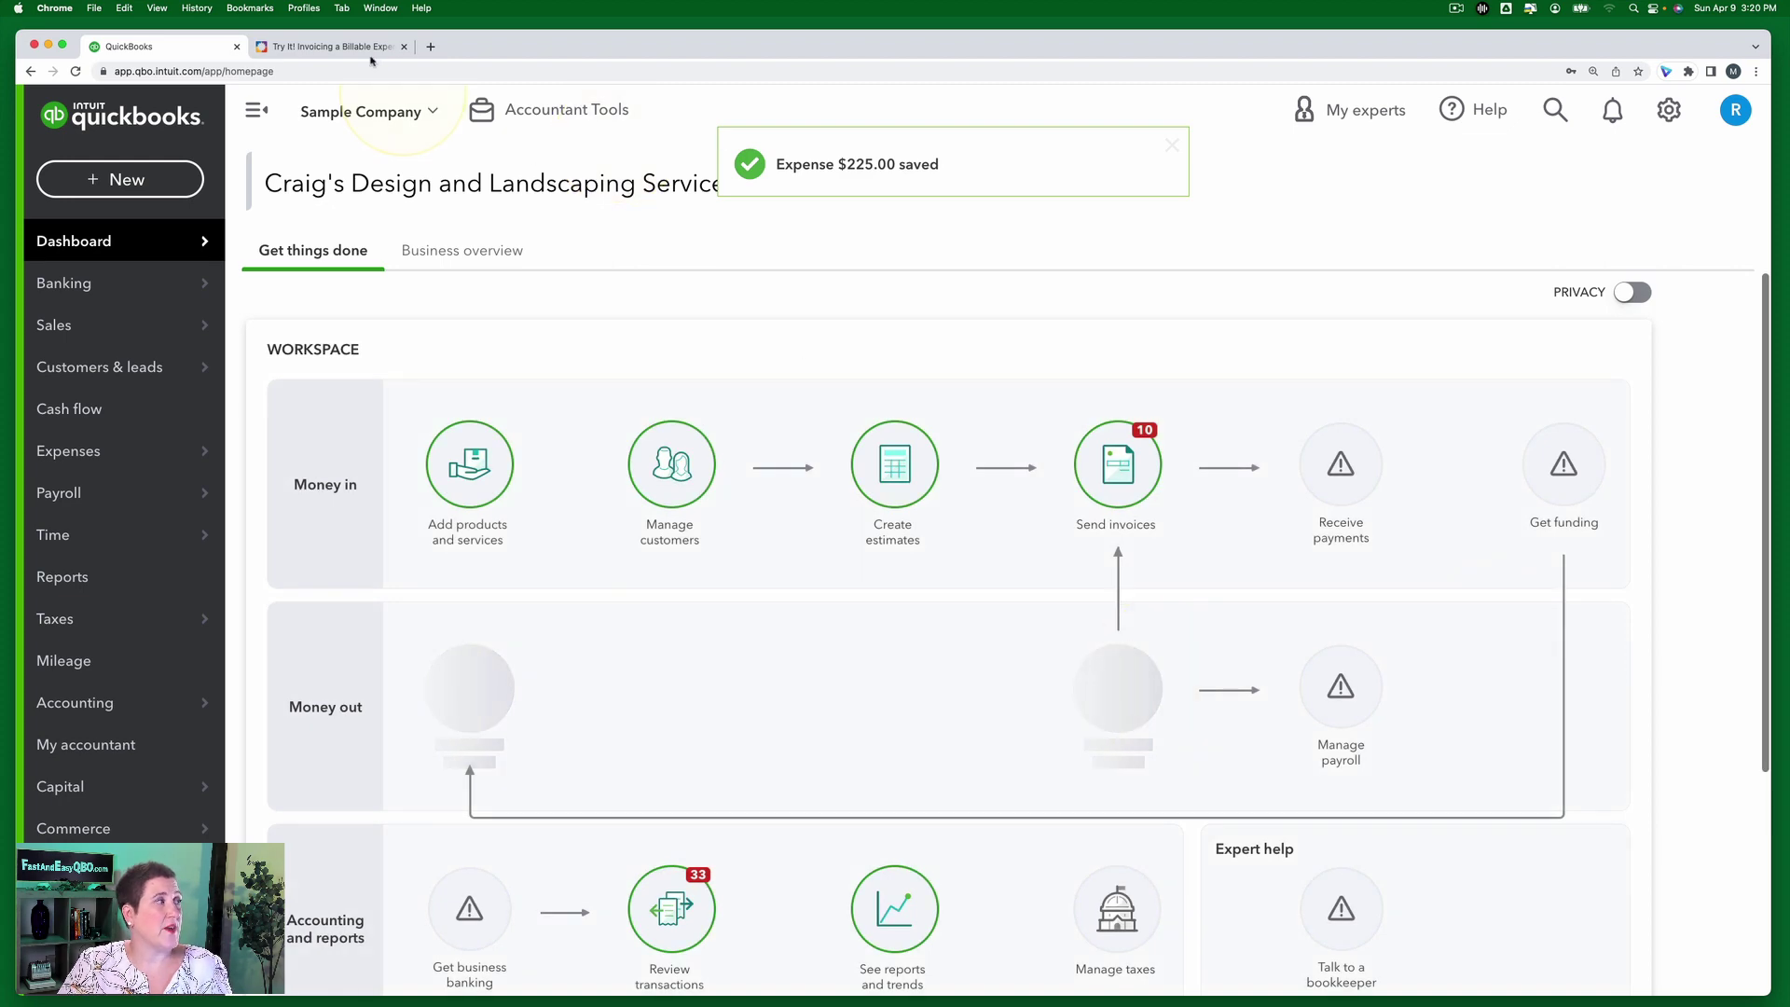
- Review exercise Steps 10-12, then start a new blank invoice from the +New menu
click(336, 47)
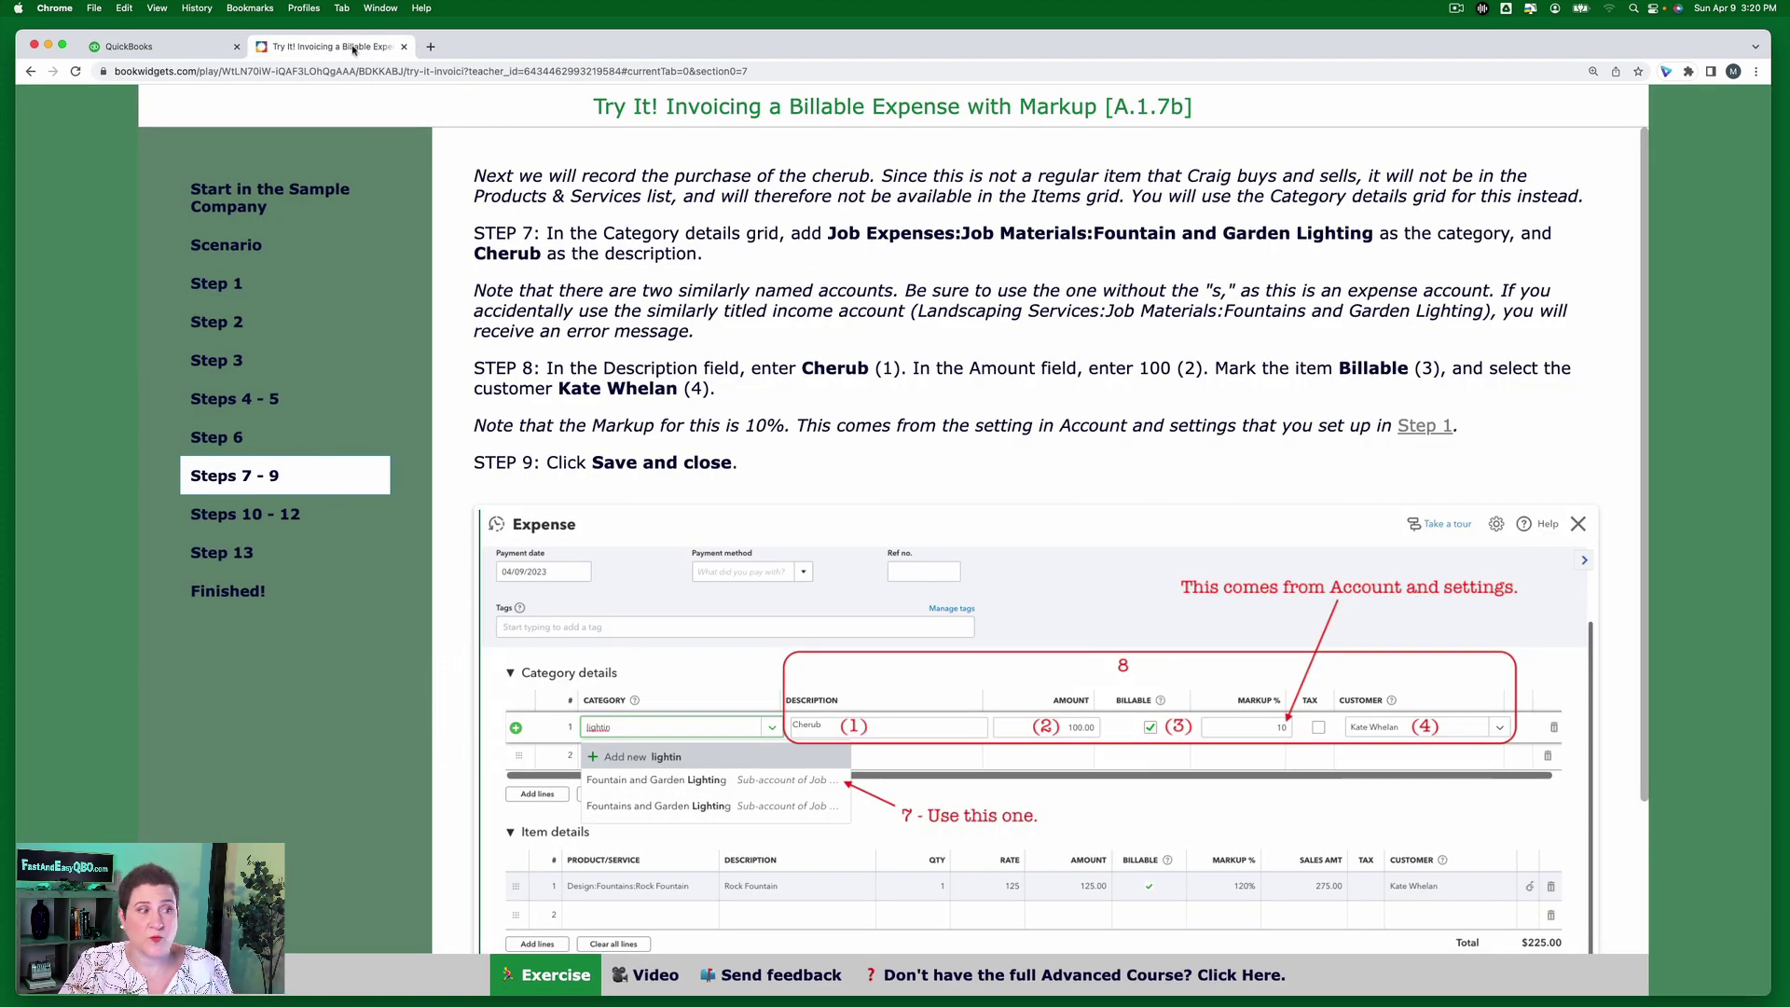
click(273, 517)
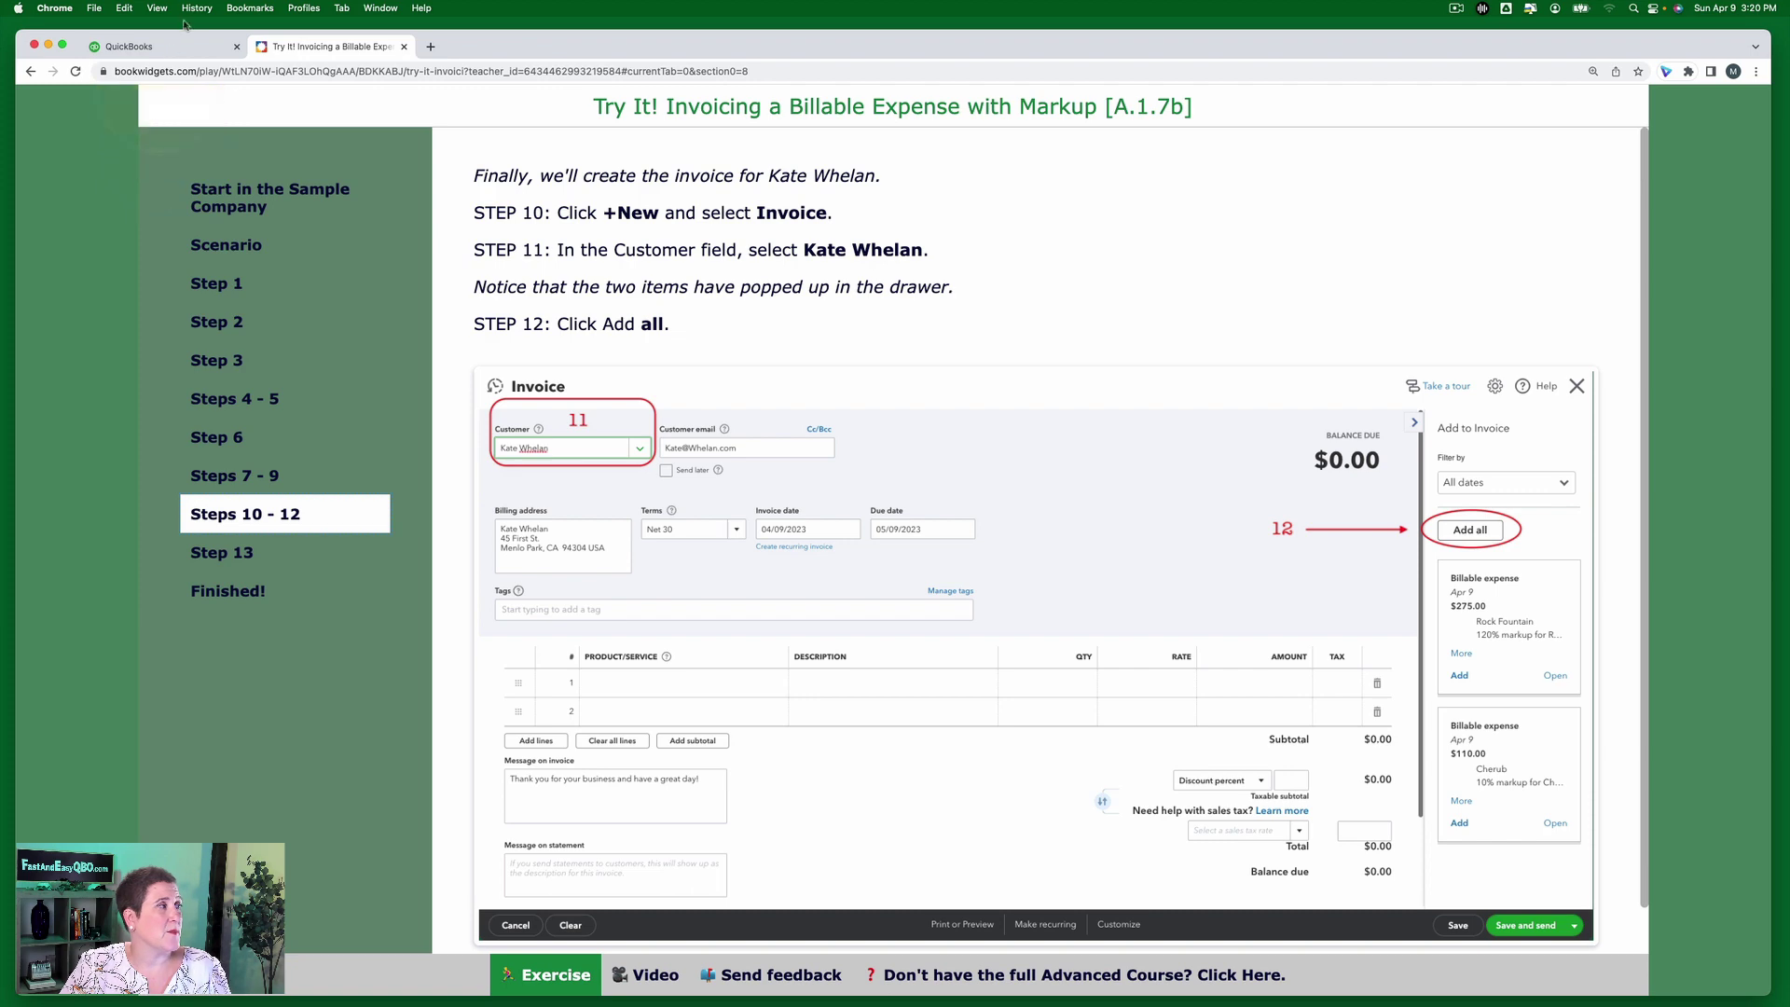
click(136, 46)
click(120, 178)
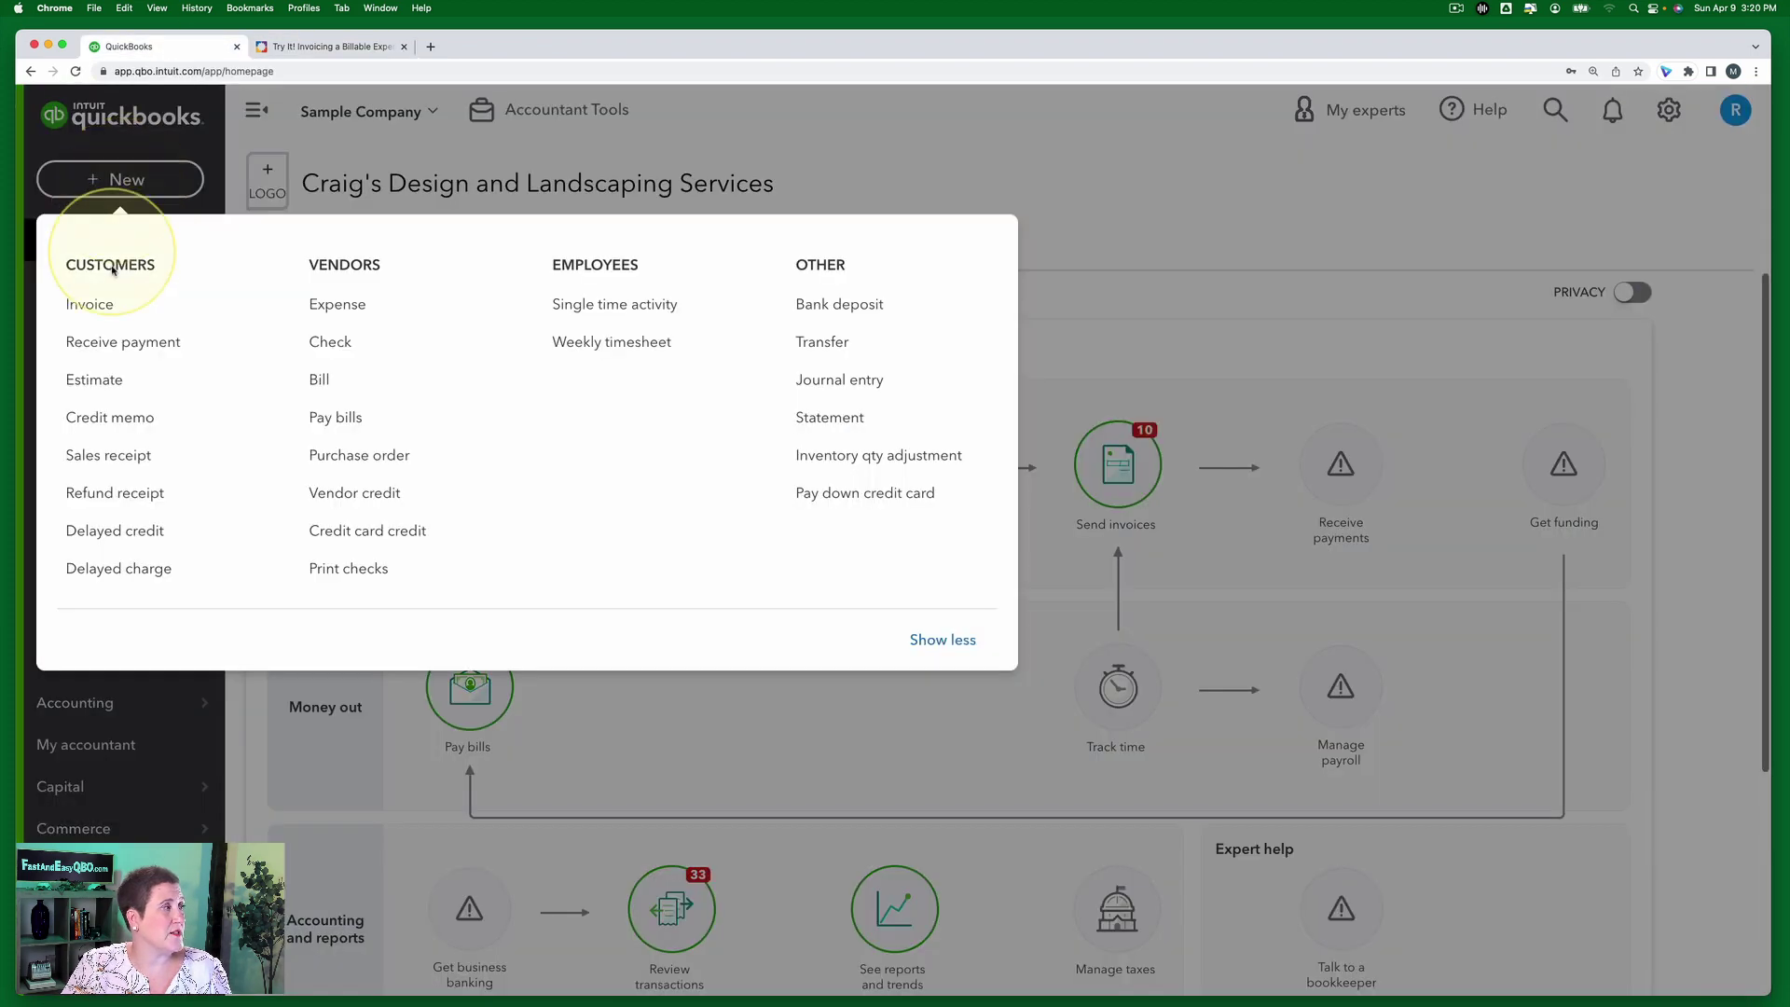
click(103, 303)
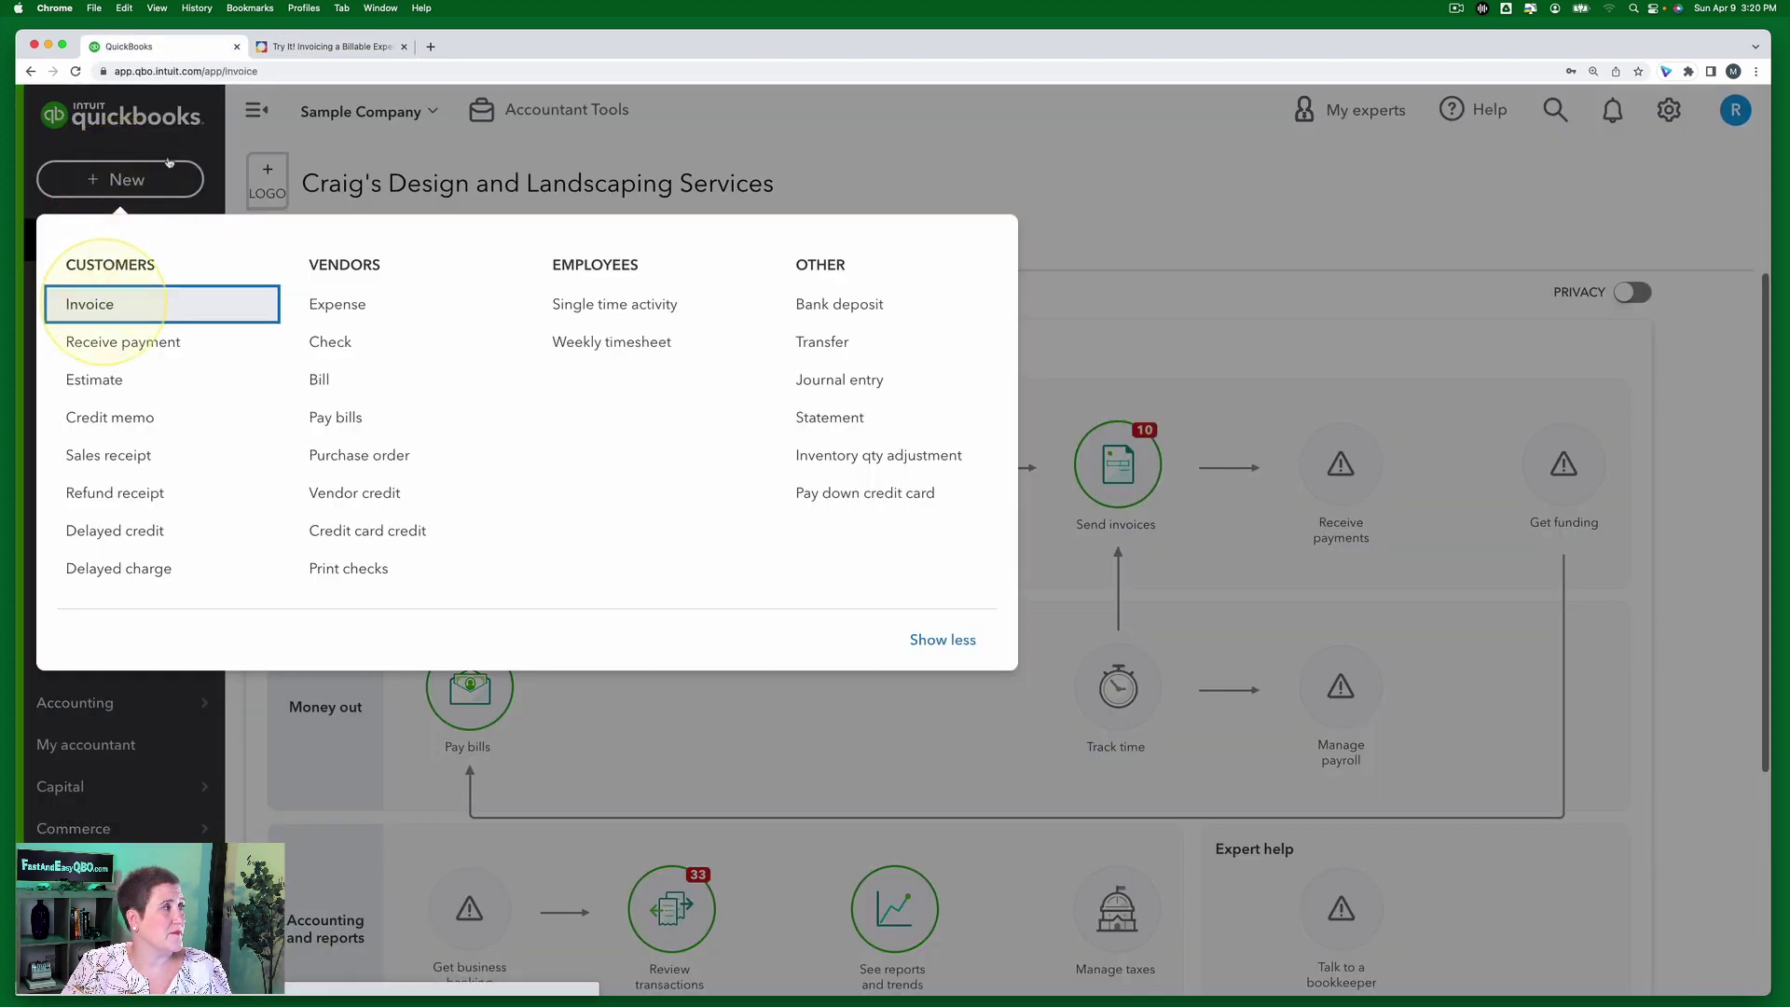
click(347, 46)
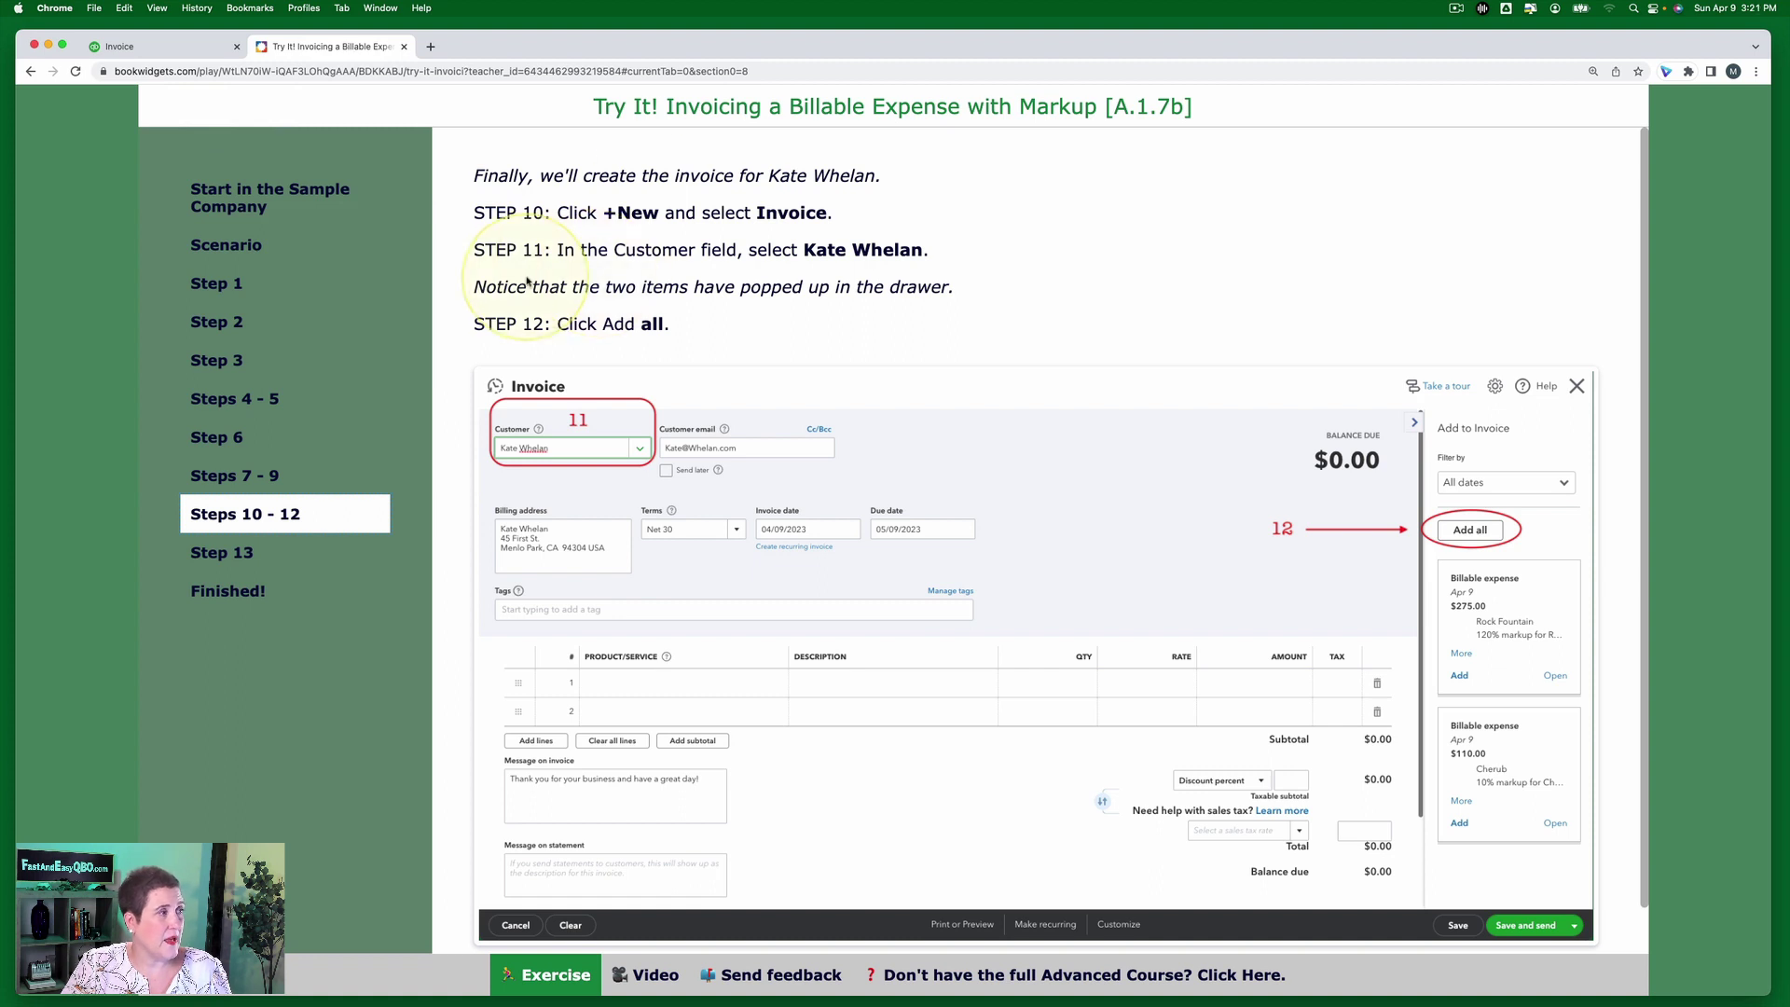
click(187, 47)
- Choose the customer via 'Ka', bringing up the $275.00 Rock Fountain and $110.00 Cherub billable expenses
click(185, 213)
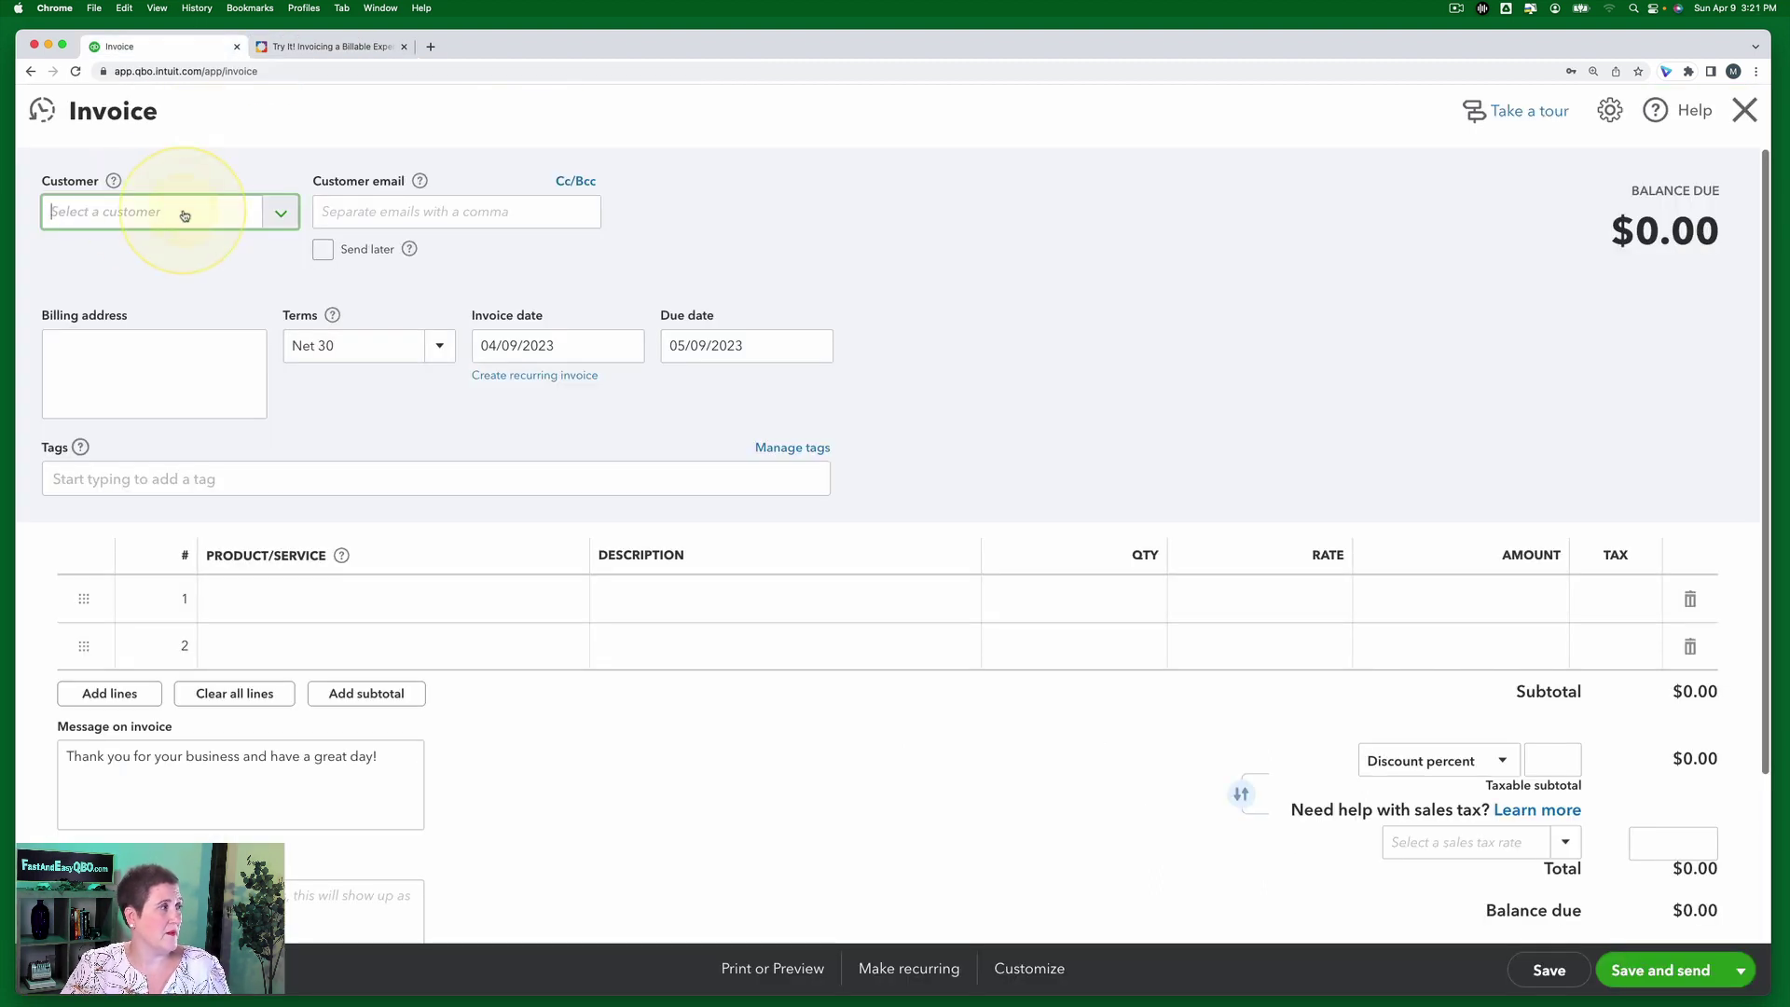
text(Kate)
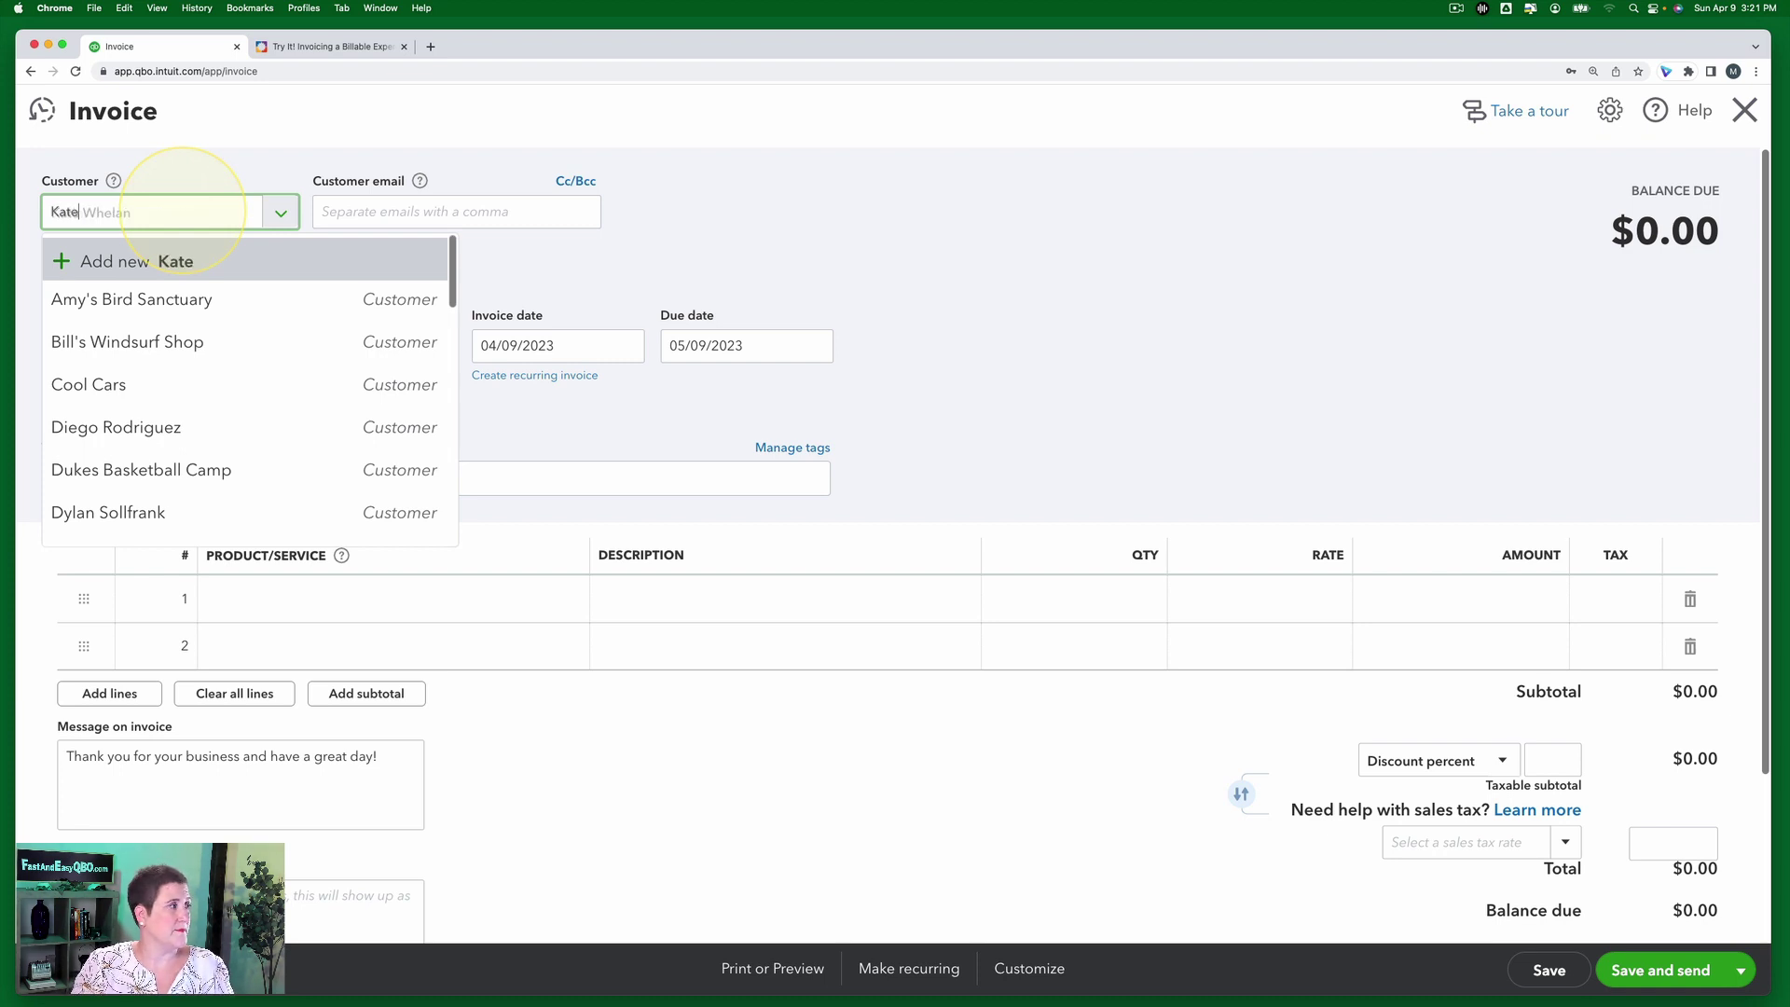
click(93, 294)
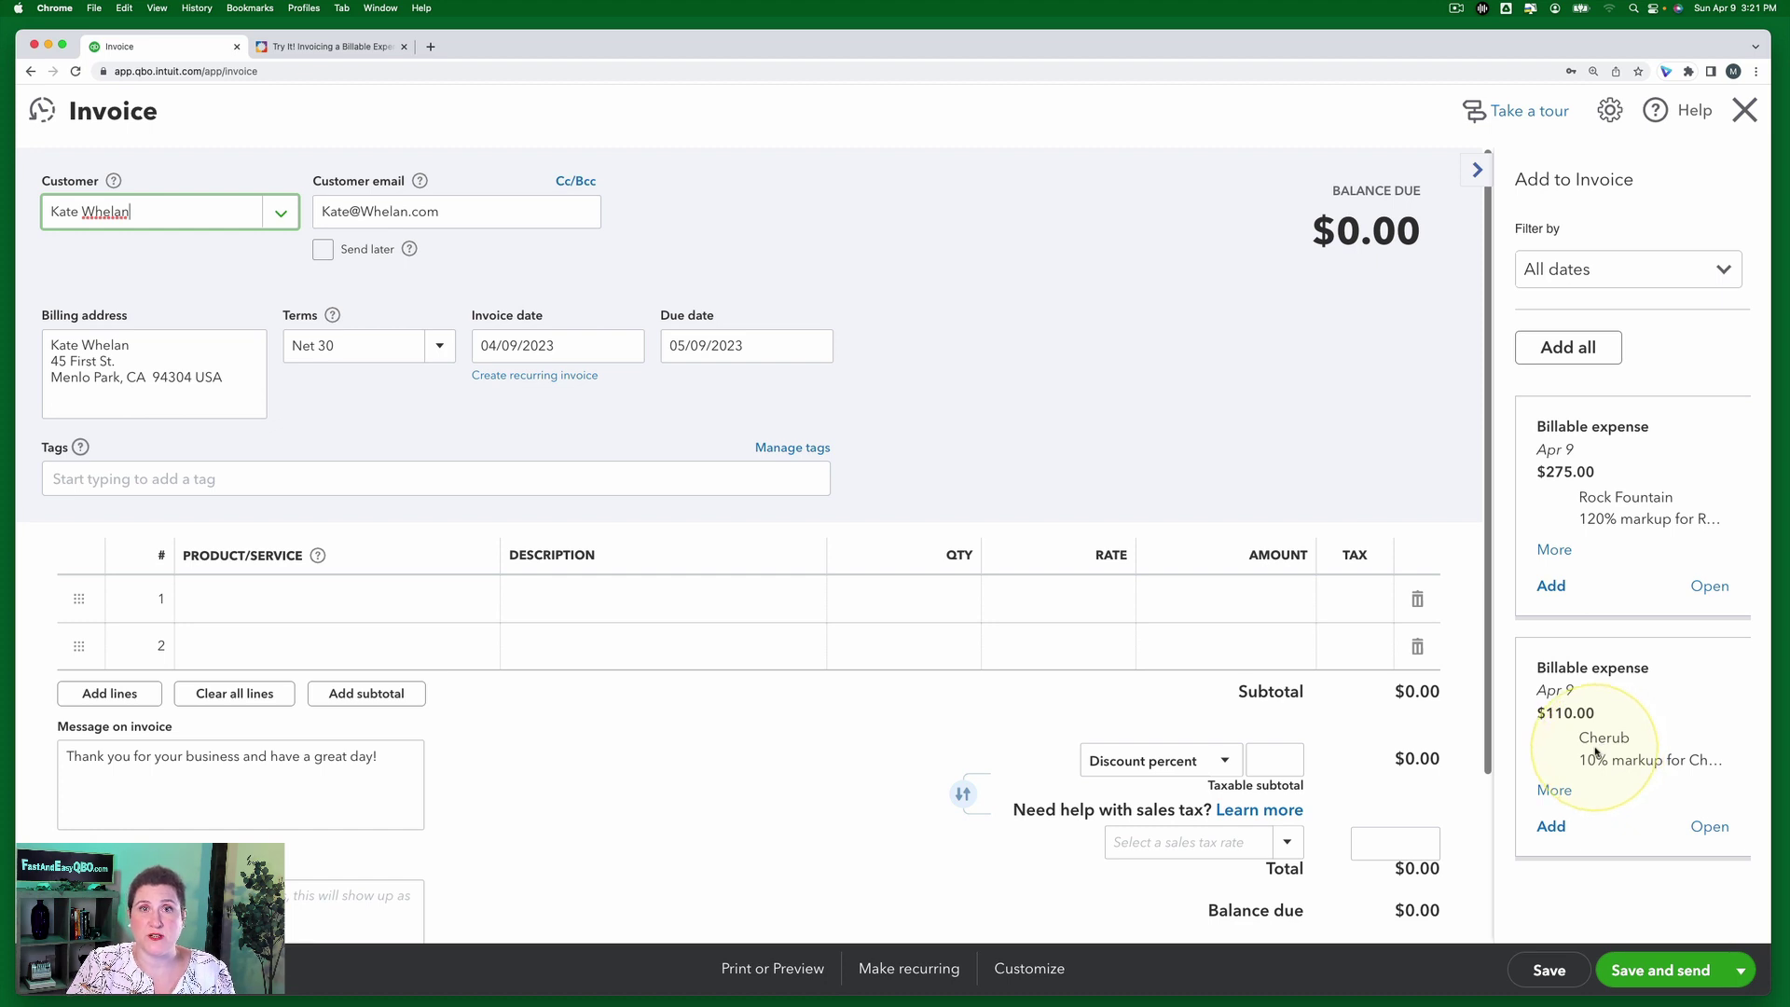
click(322, 46)
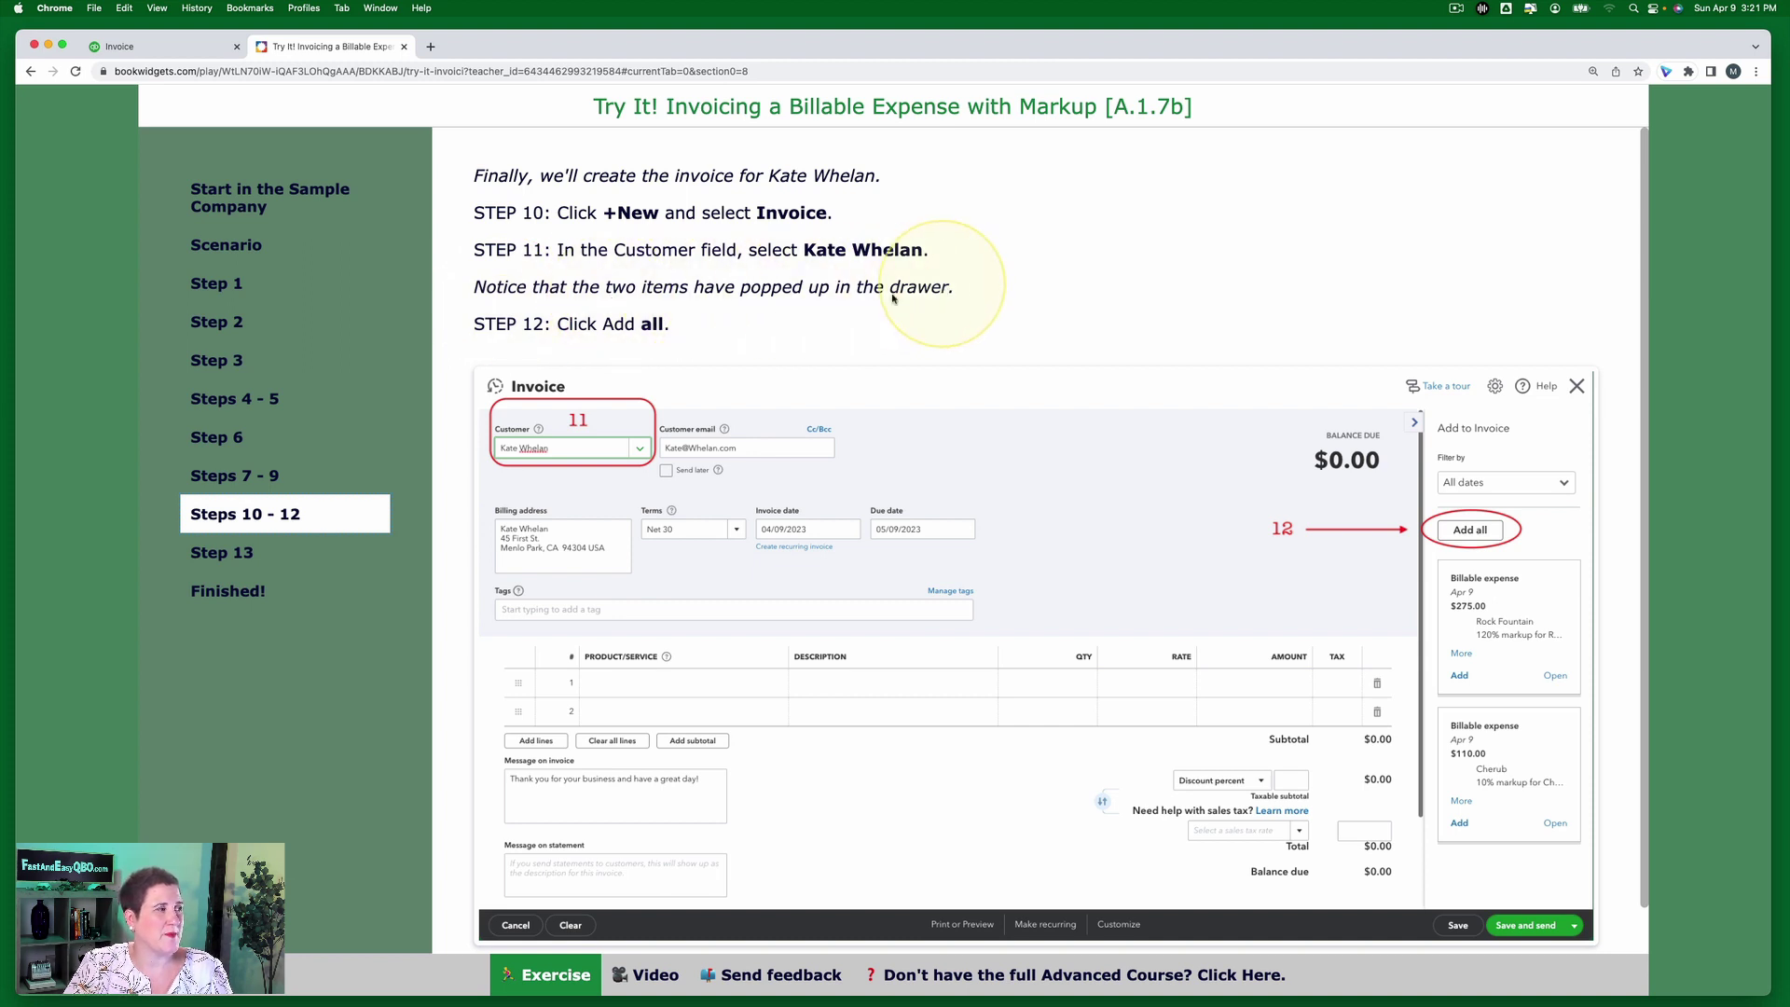
click(189, 49)
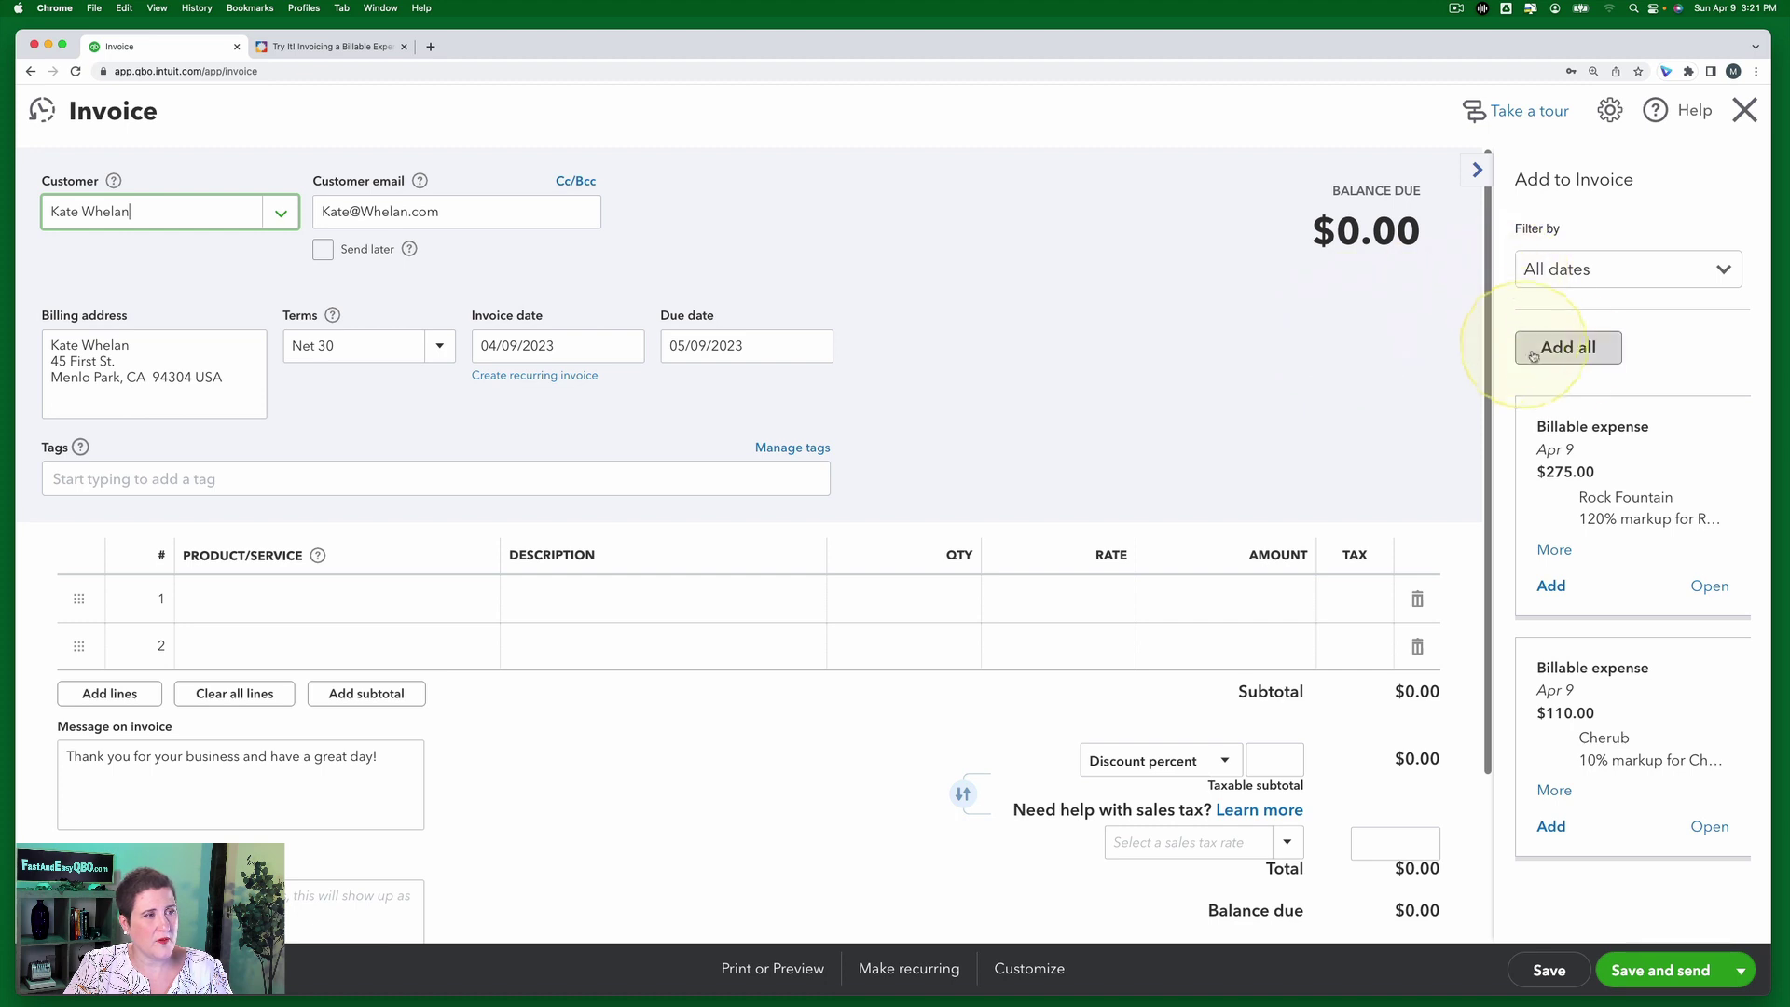
- Add all billable expenses as four invoice lines totalling $385.00, then return to the exercise
click(1571, 348)
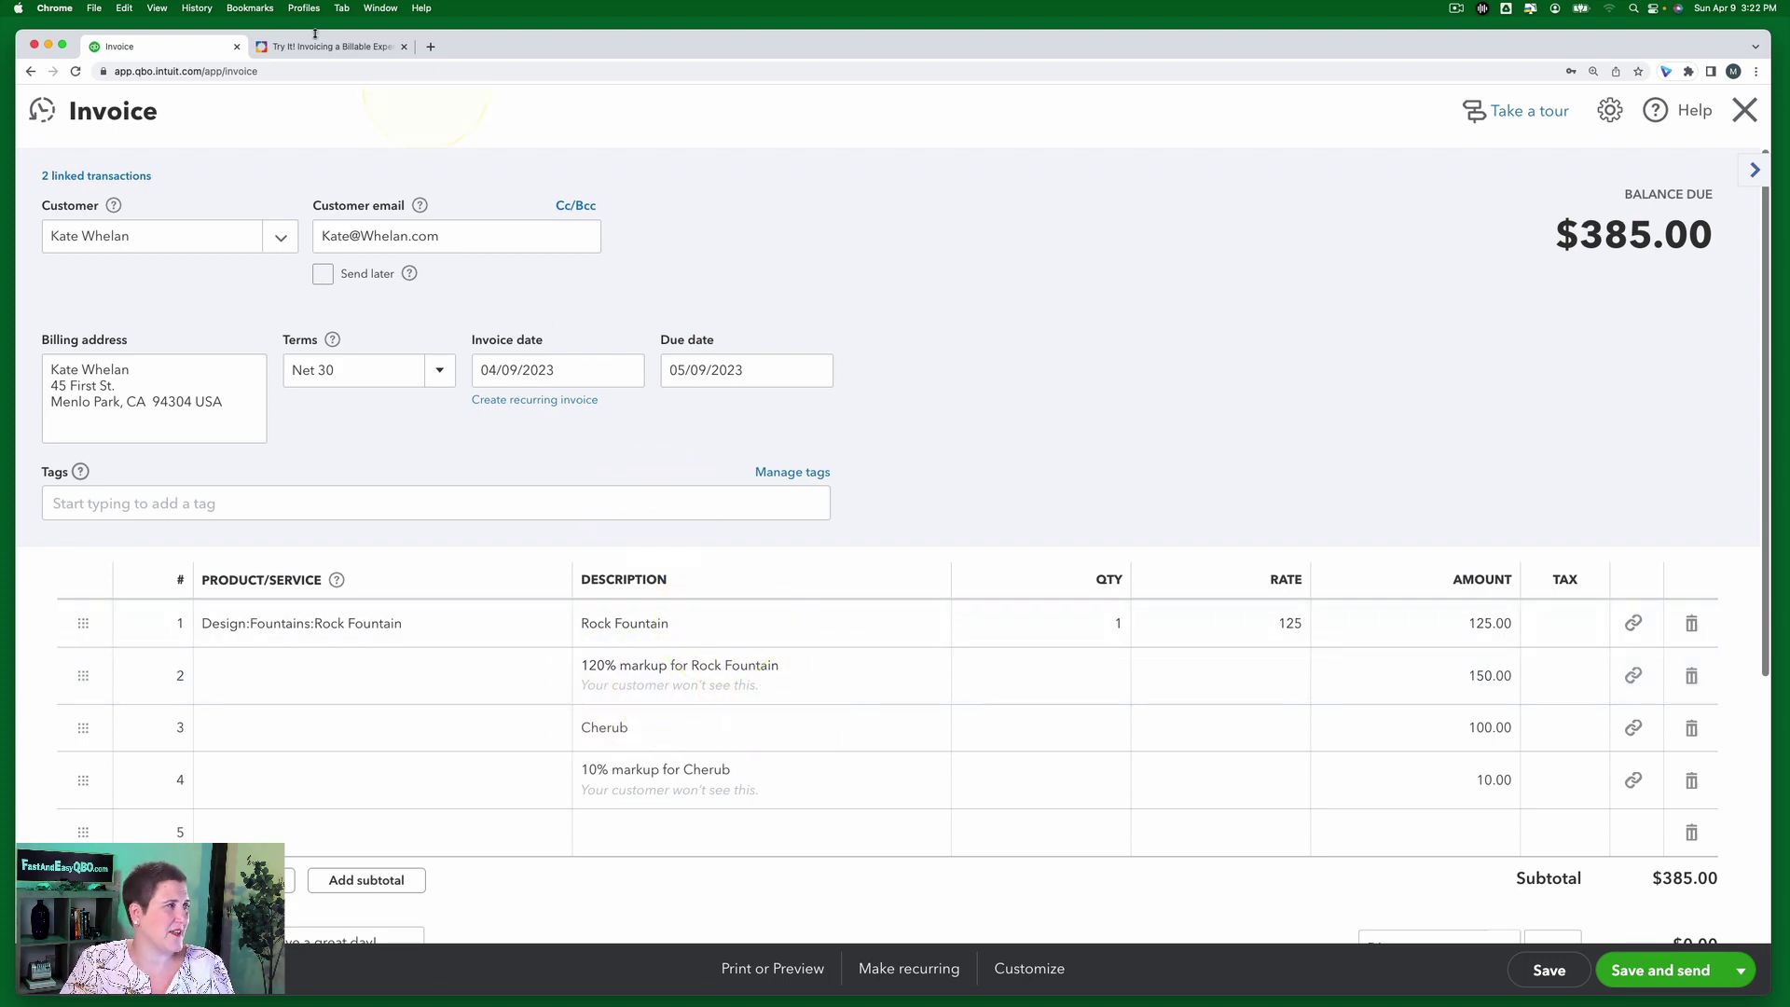
click(340, 48)
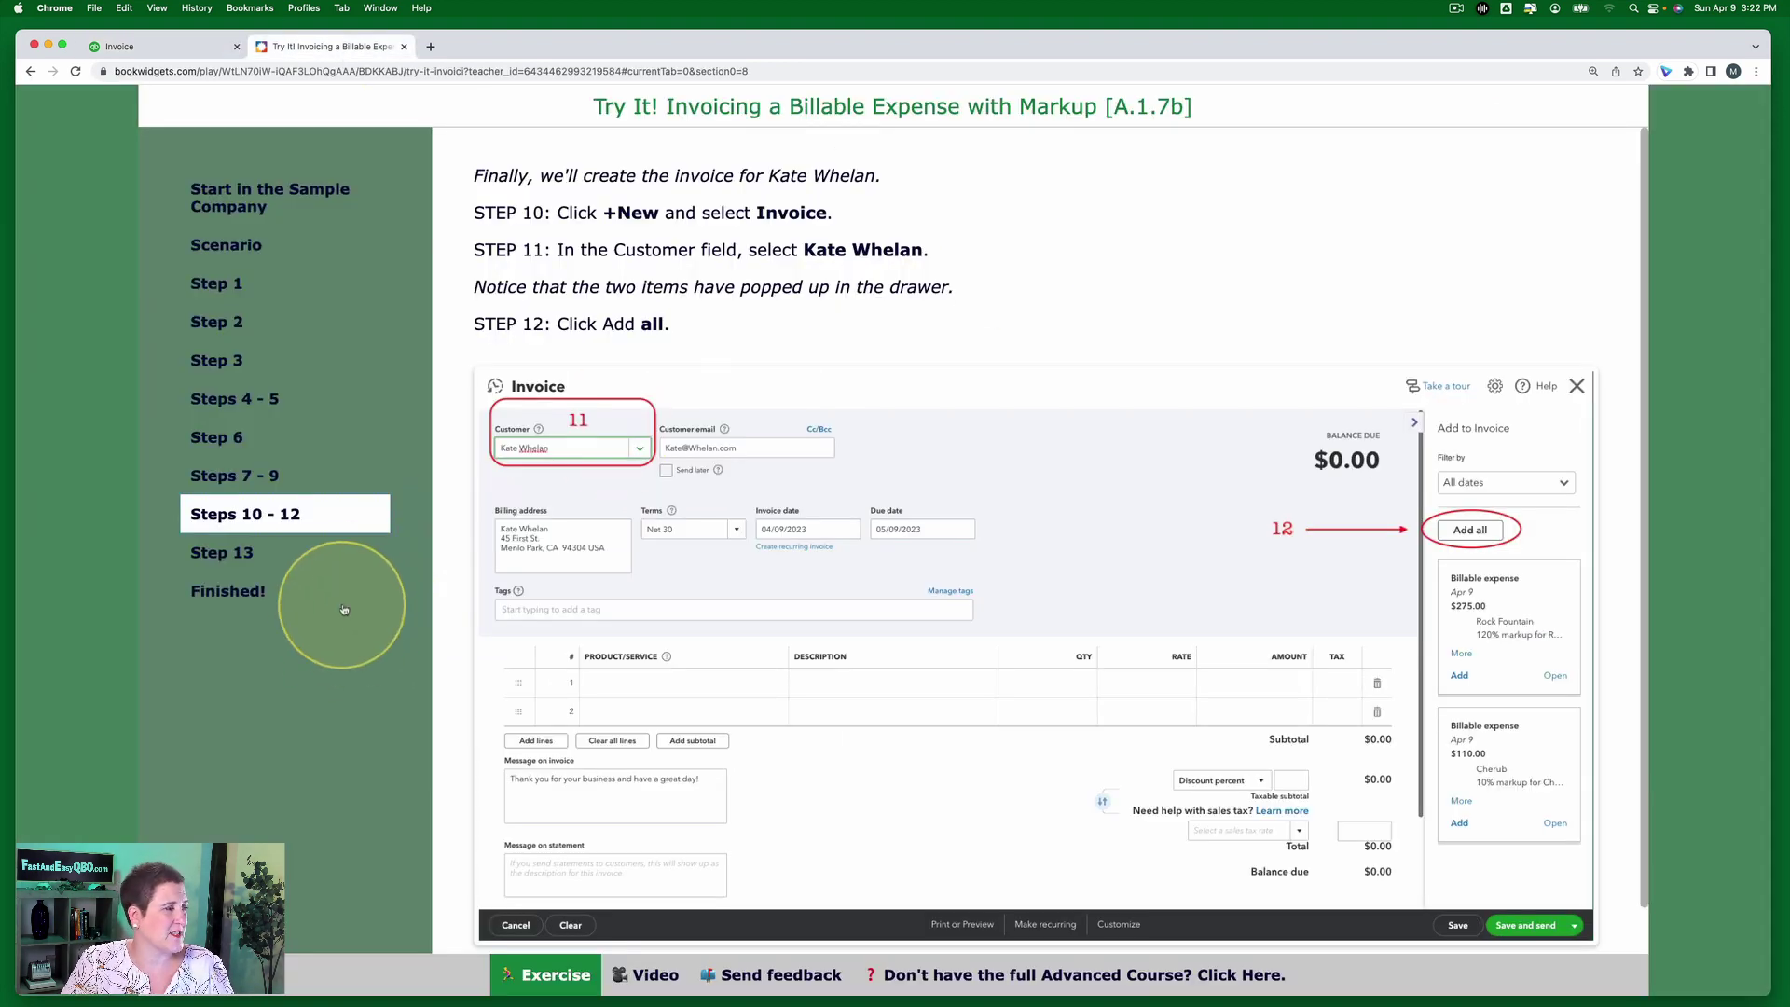
- Read Step 13 on previewing the client's view, then return to the $385.00 invoice
click(228, 555)
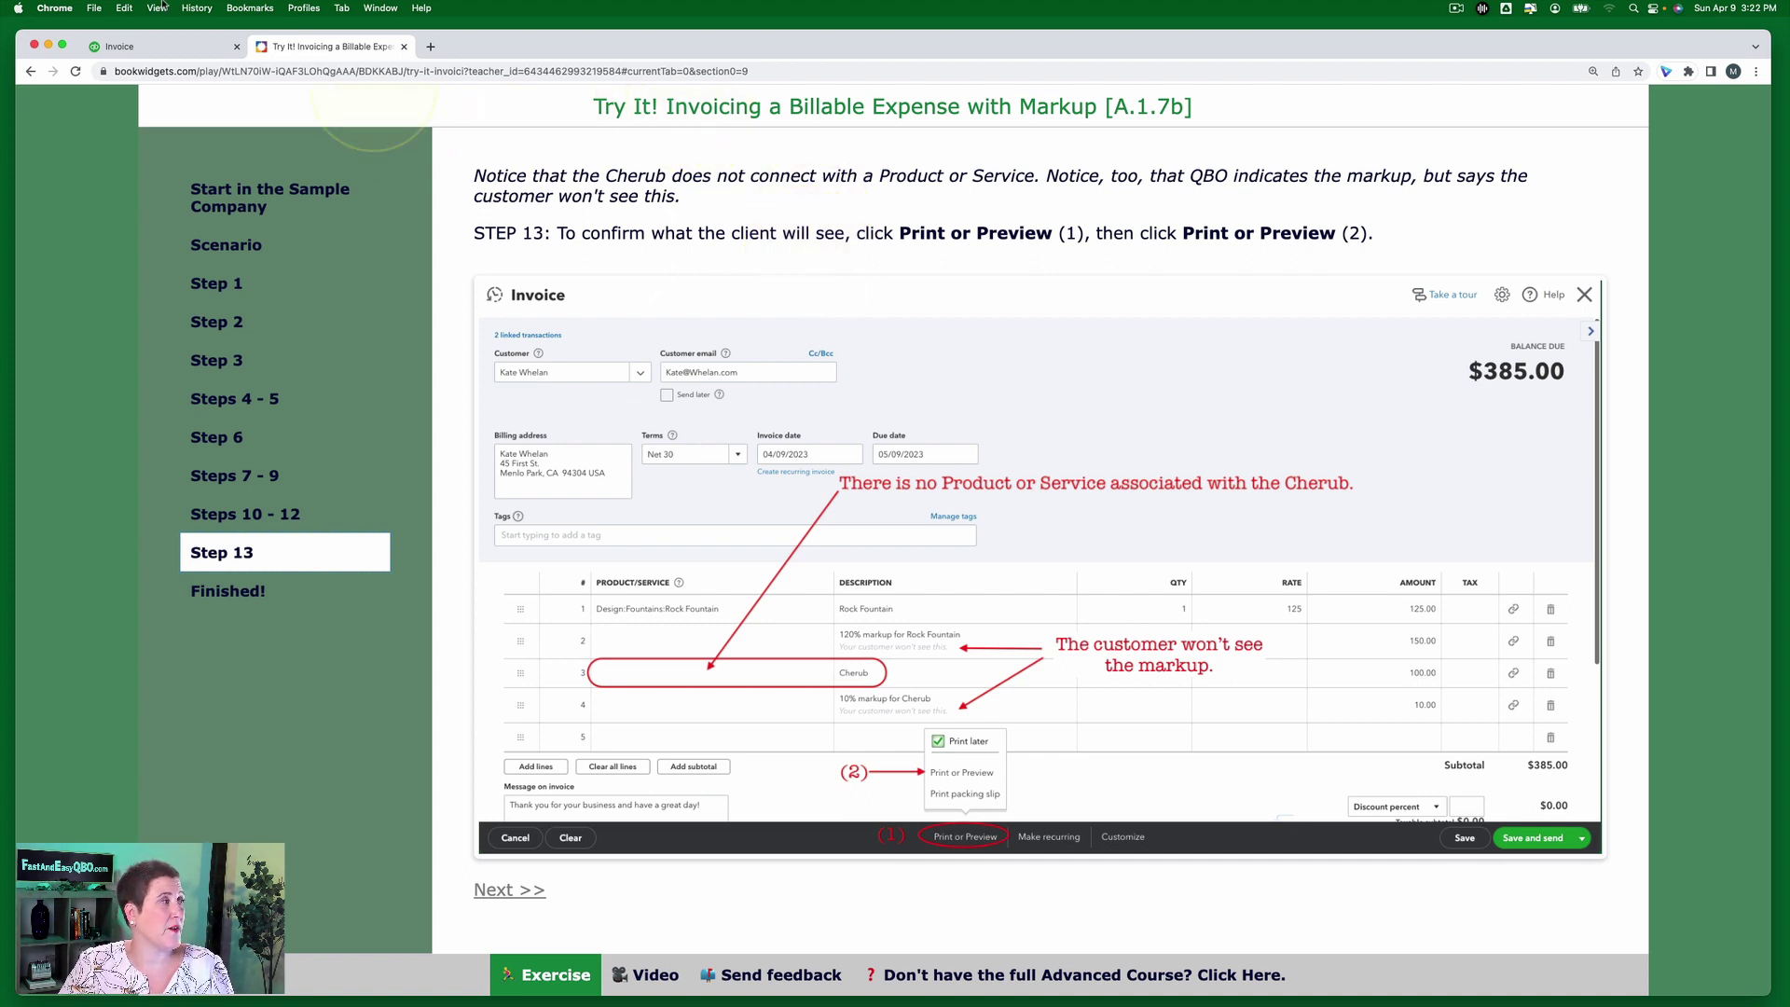
click(167, 55)
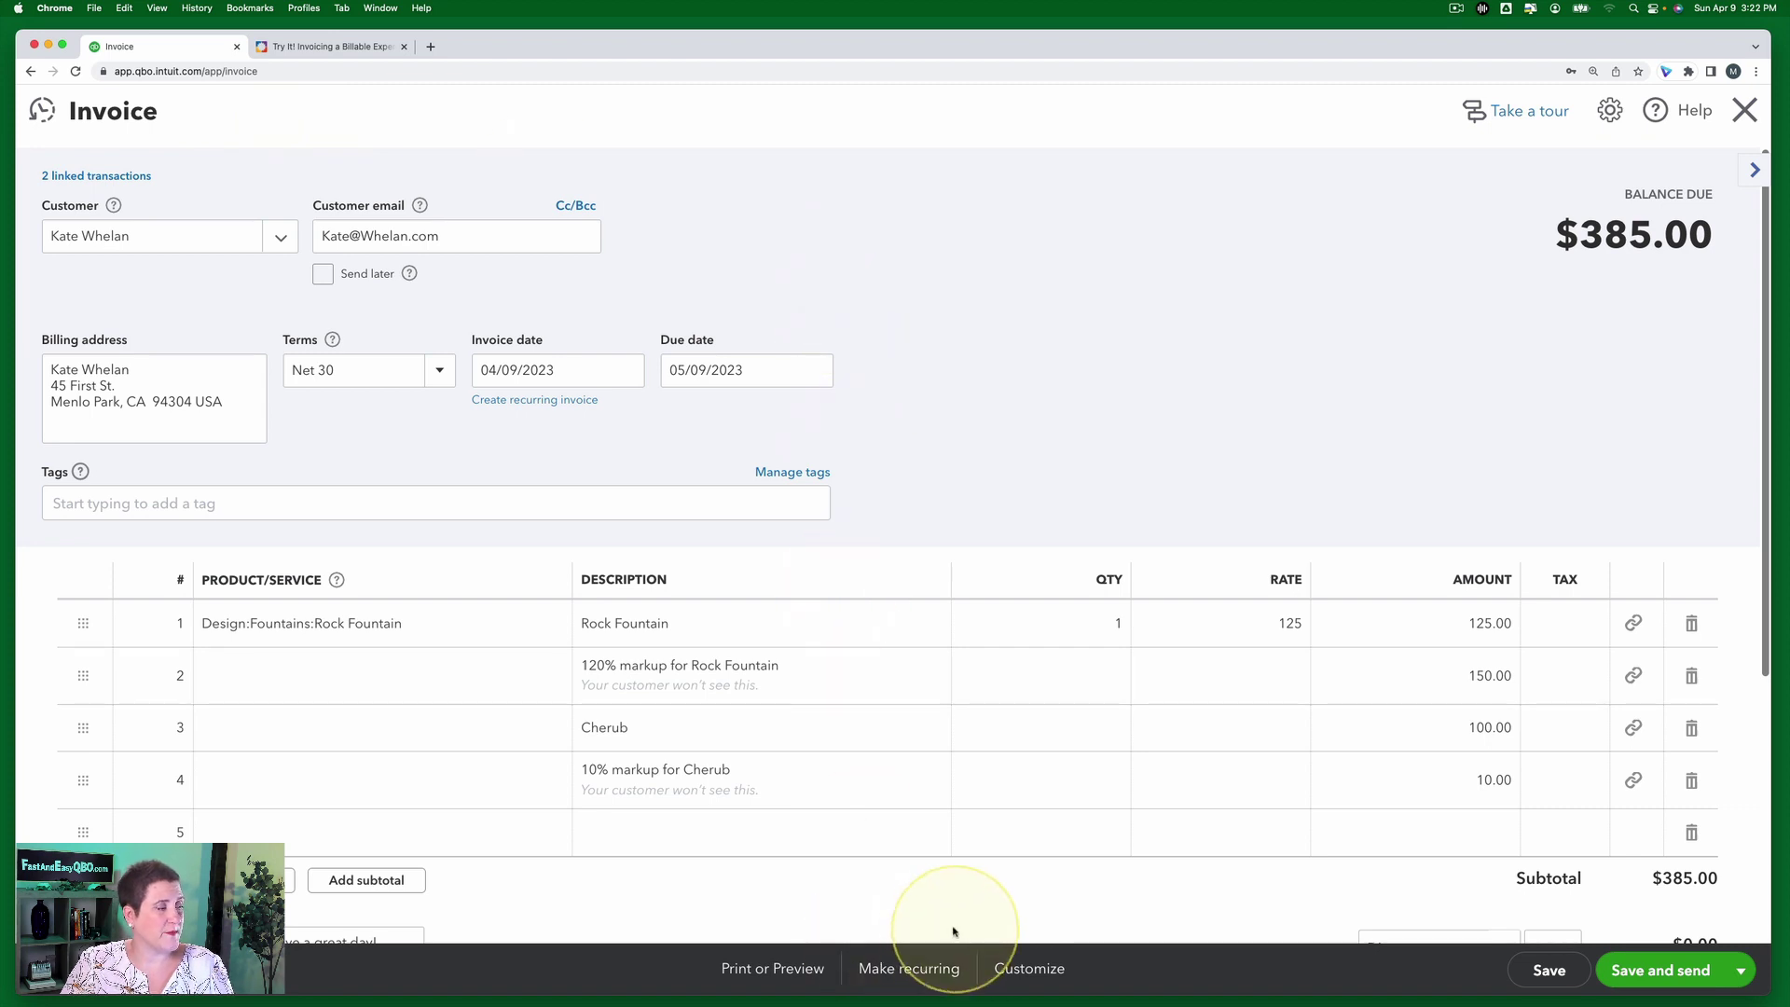
- Open a print preview of invoice 1038 showing the $385.00 balance due
click(768, 969)
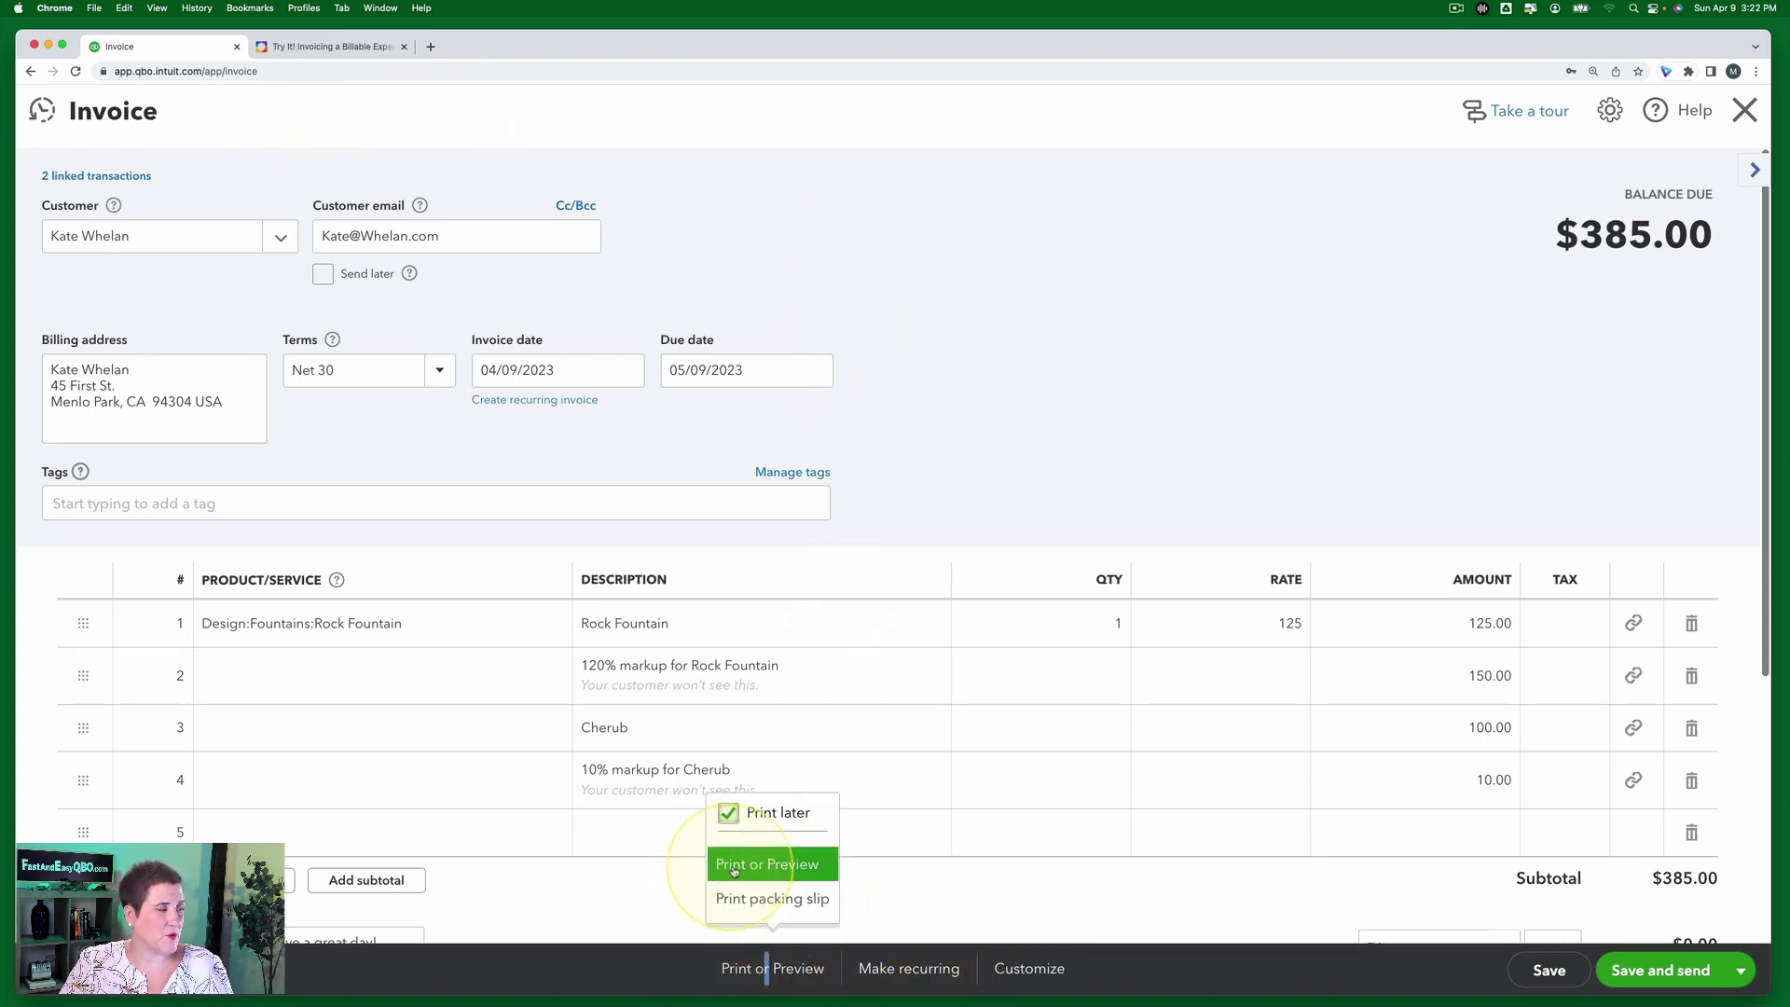
click(781, 867)
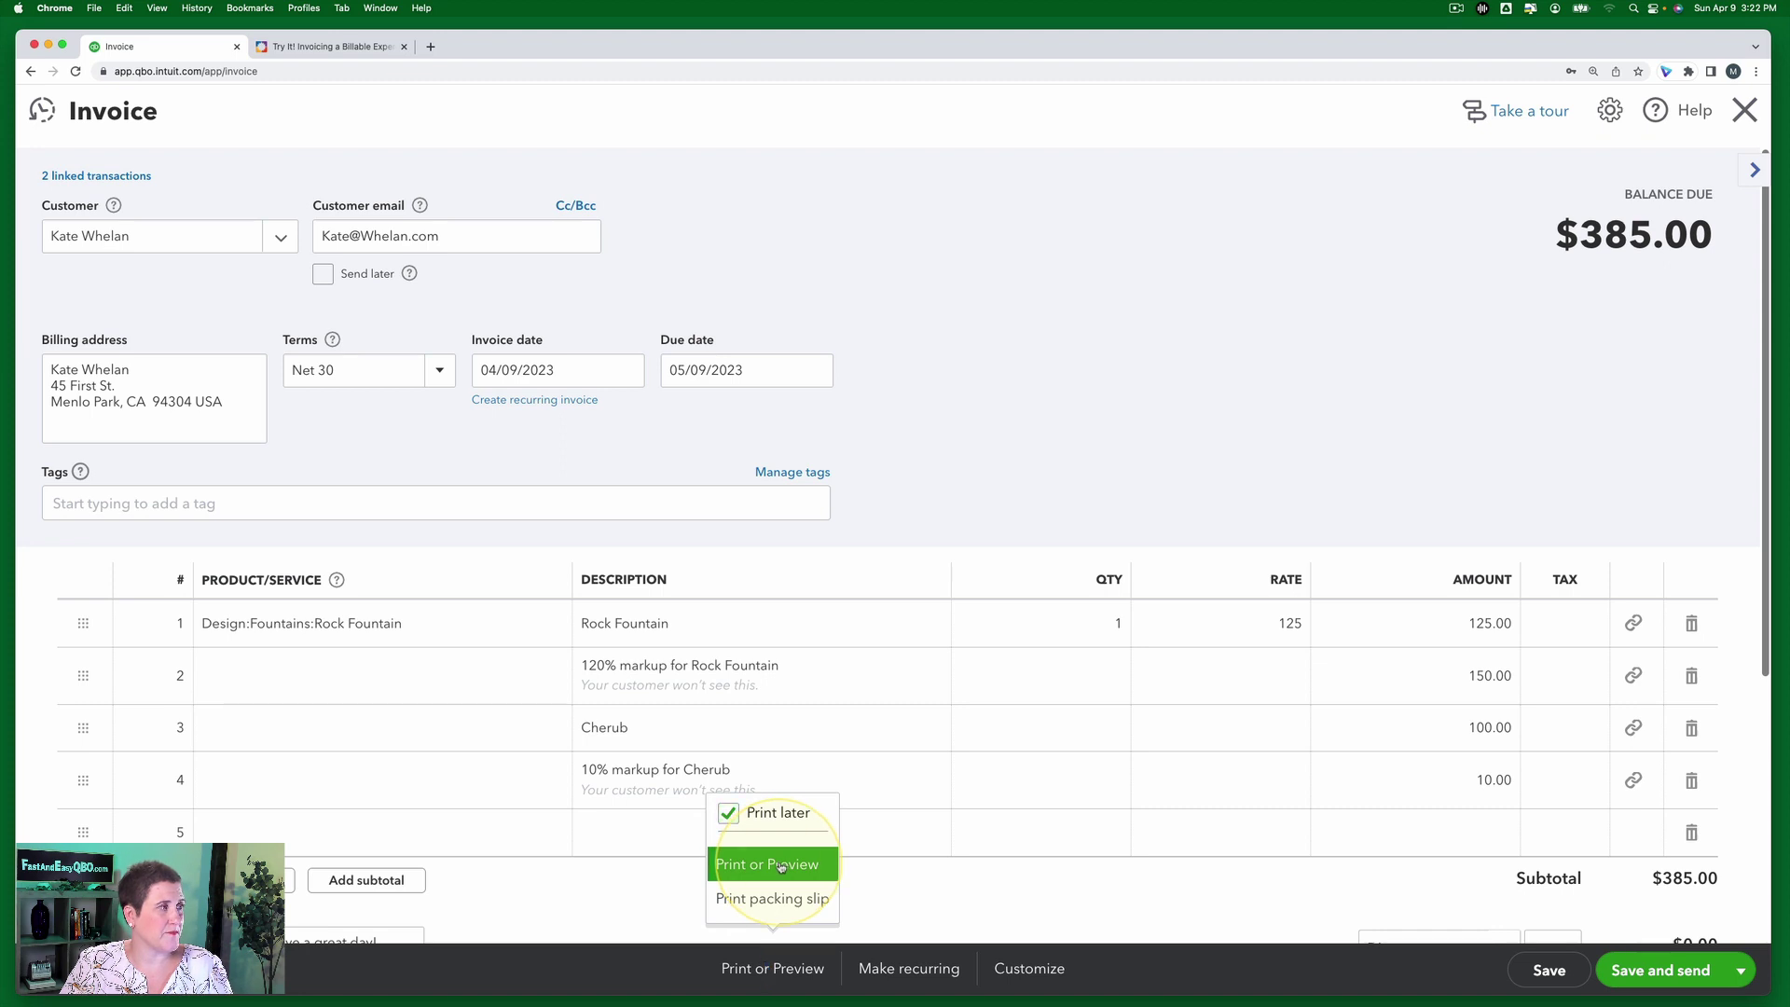